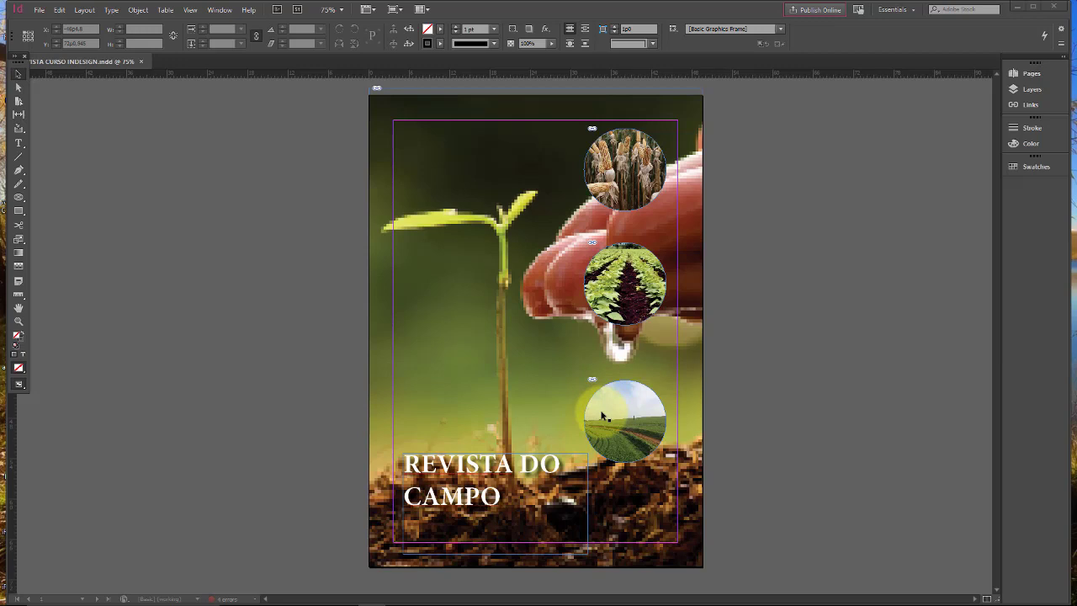
Step: Display the interactive Buttons and Forms settings
{"action": "left_click", "coordinate": [217, 12]}
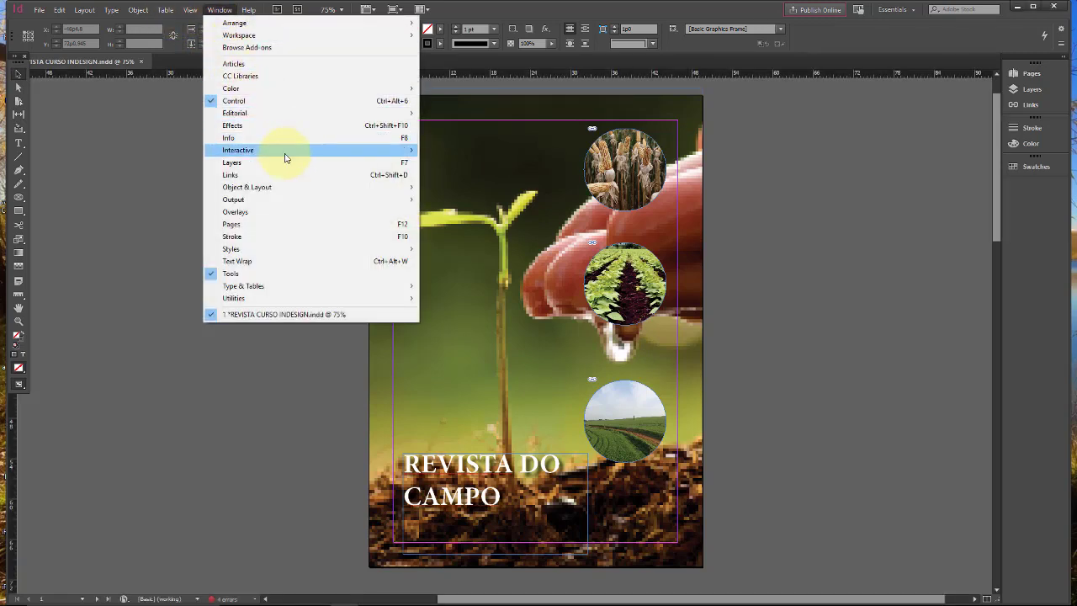
{"action": "mouse_move", "coordinate": [285, 157]}
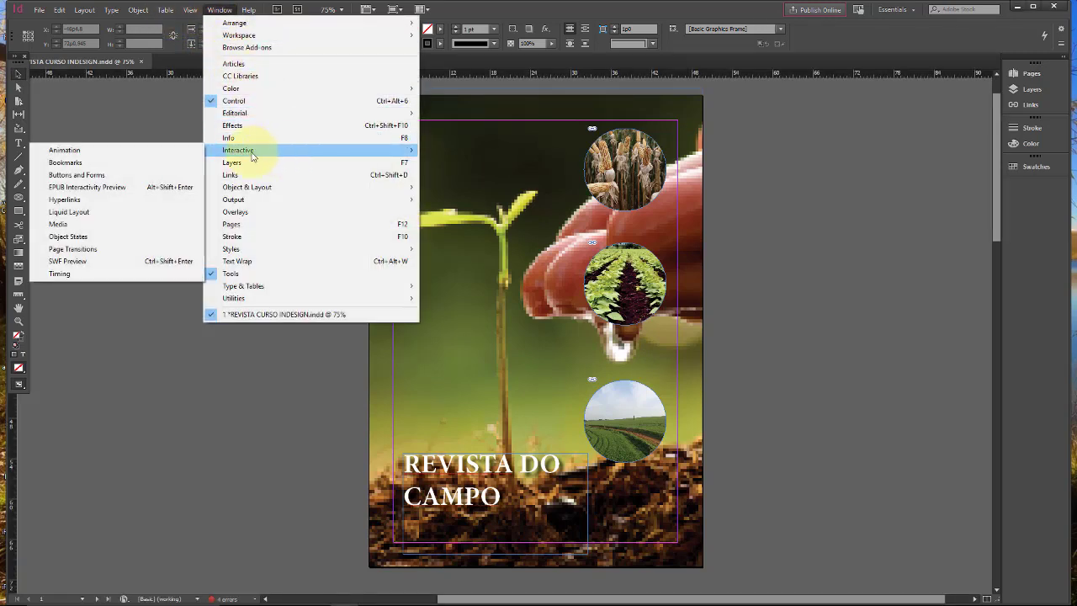
{"action": "left_click", "coordinate": [110, 175]}
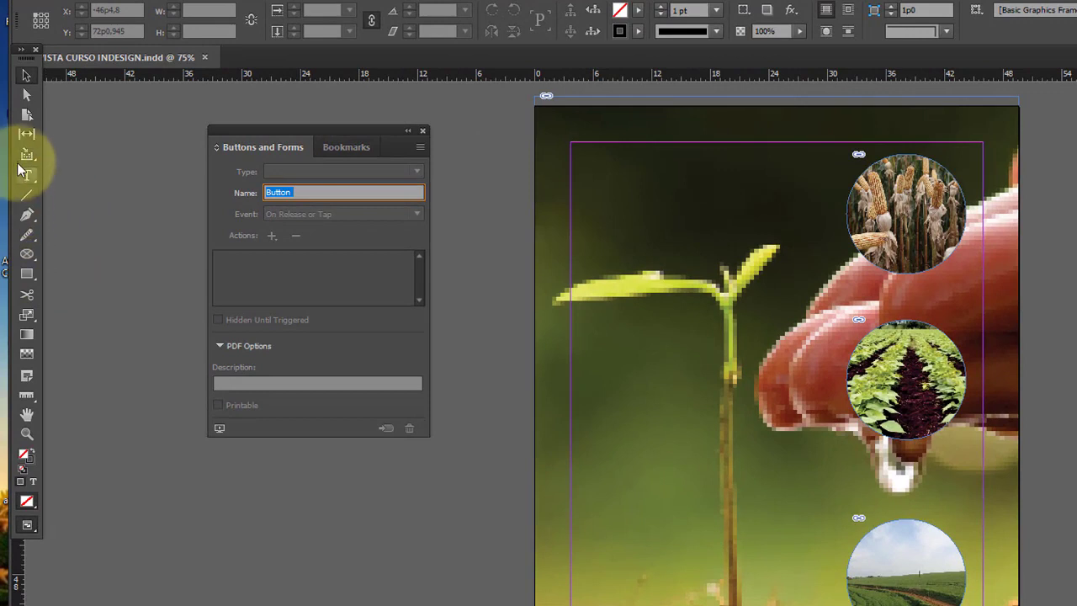
Step: Draw a closed arrow pointing right with the Pen tool, about 19p7 wide and 10p11 high, over the lower plant stem on the cover
{"action": "left_click", "coordinate": [28, 275]}
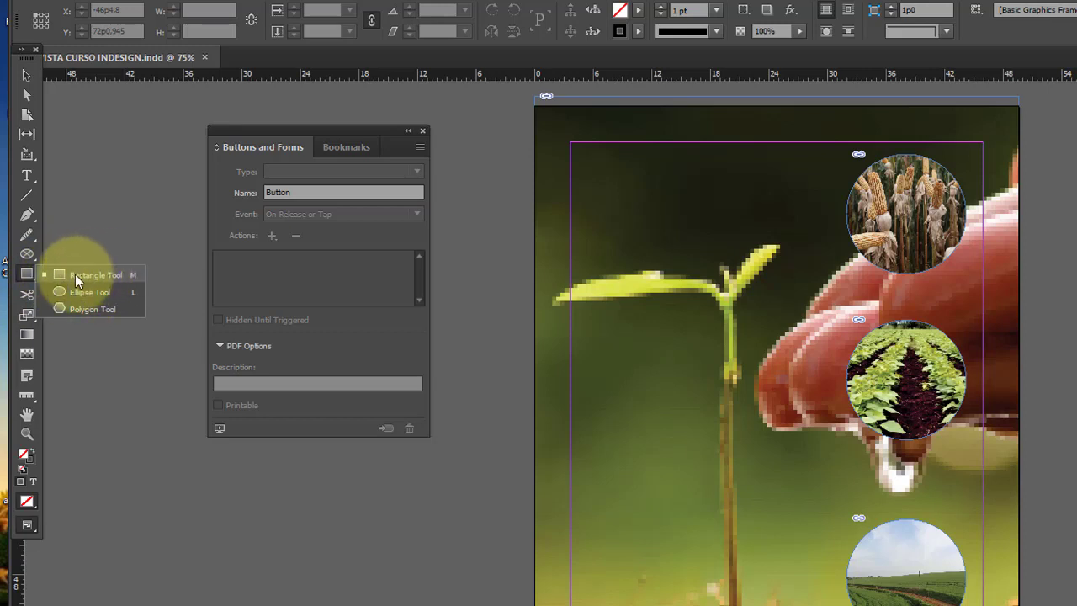
{"action": "left_click", "coordinate": [32, 215]}
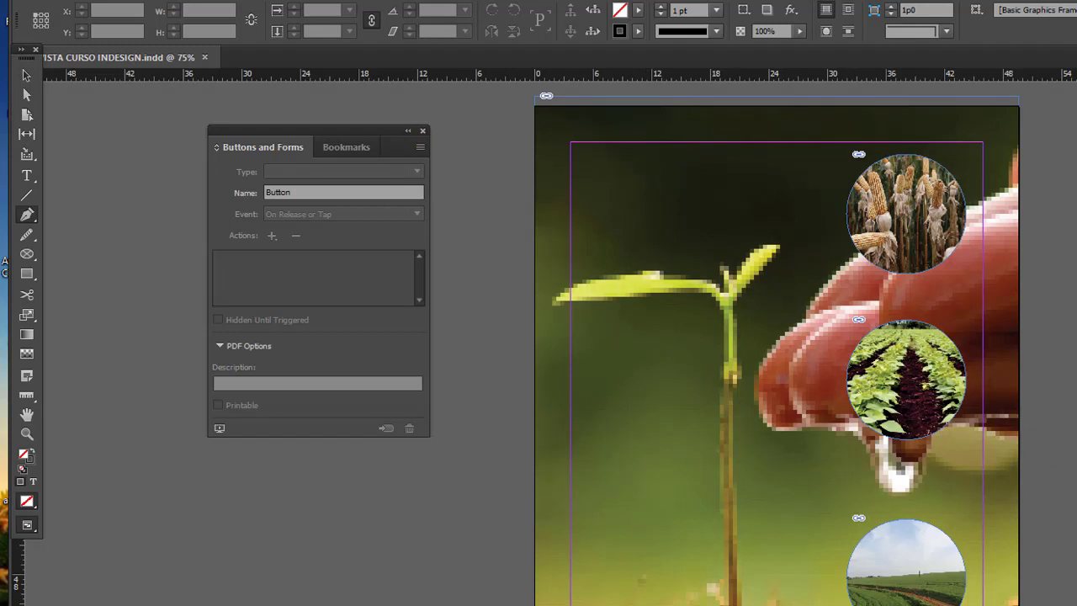
{"action": "double_click", "coordinate": [278, 192]}
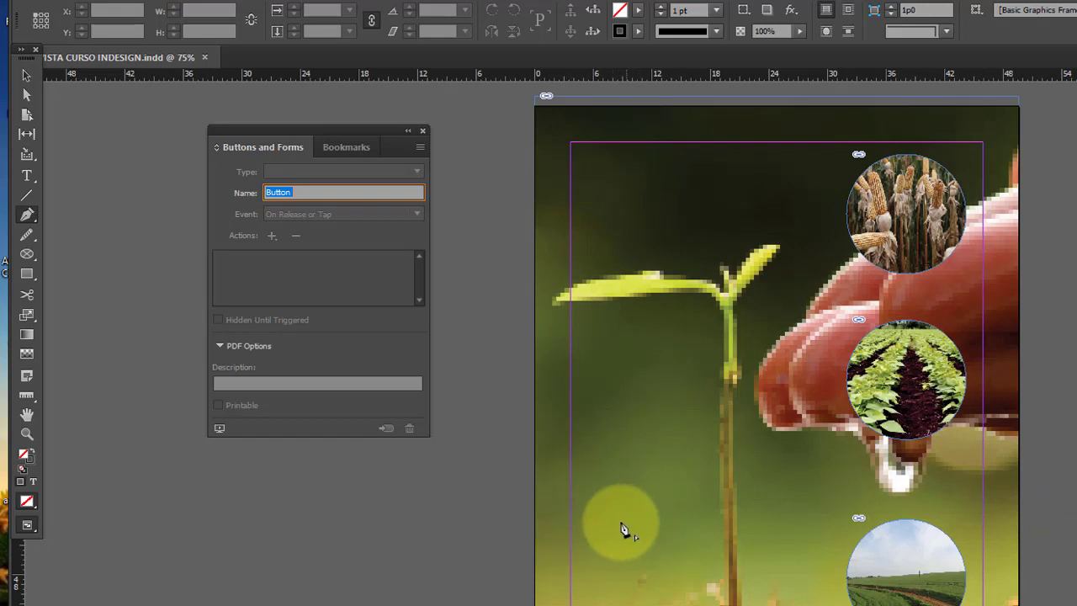
{"action": "left_click", "coordinate": [602, 520]}
{"action": "left_click", "coordinate": [739, 518]}
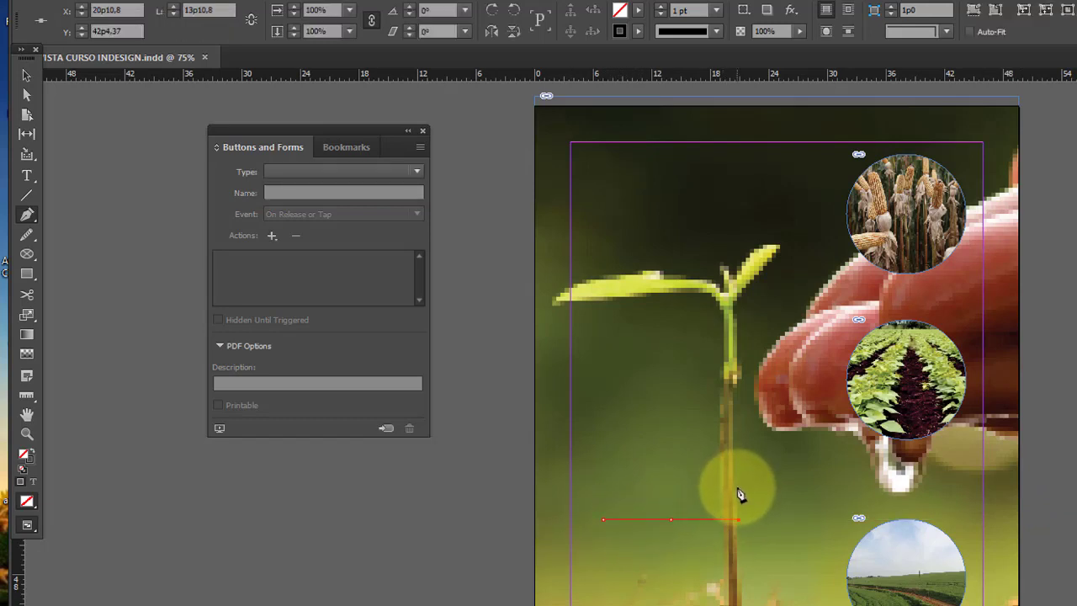
{"action": "left_click", "coordinate": [738, 489]}
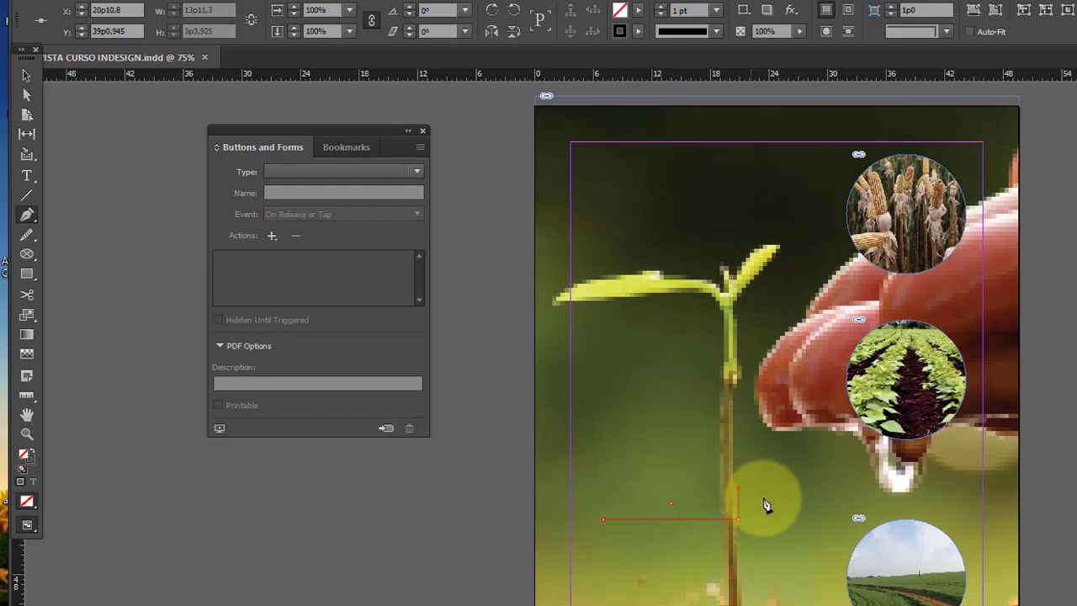
{"action": "left_click", "coordinate": [793, 542]}
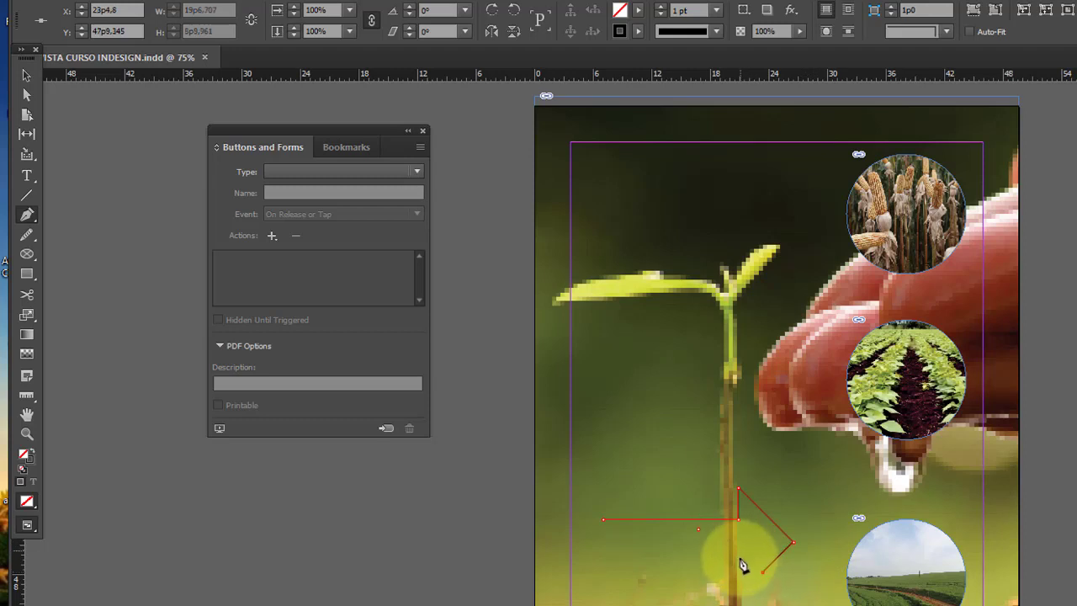
{"action": "left_click", "coordinate": [762, 572]}
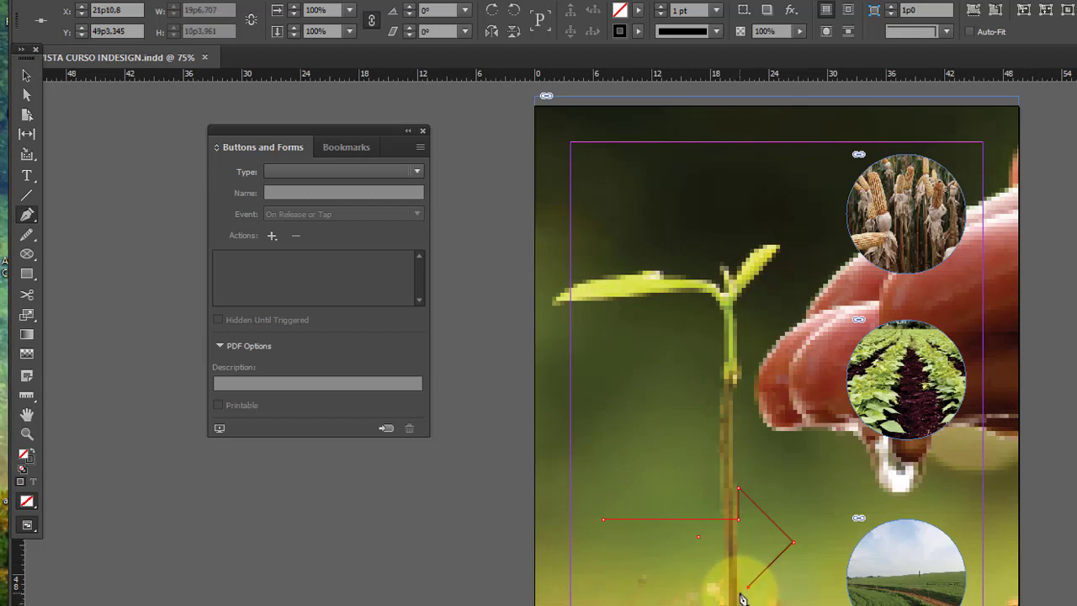
{"action": "key", "text": "ctrl+z"}
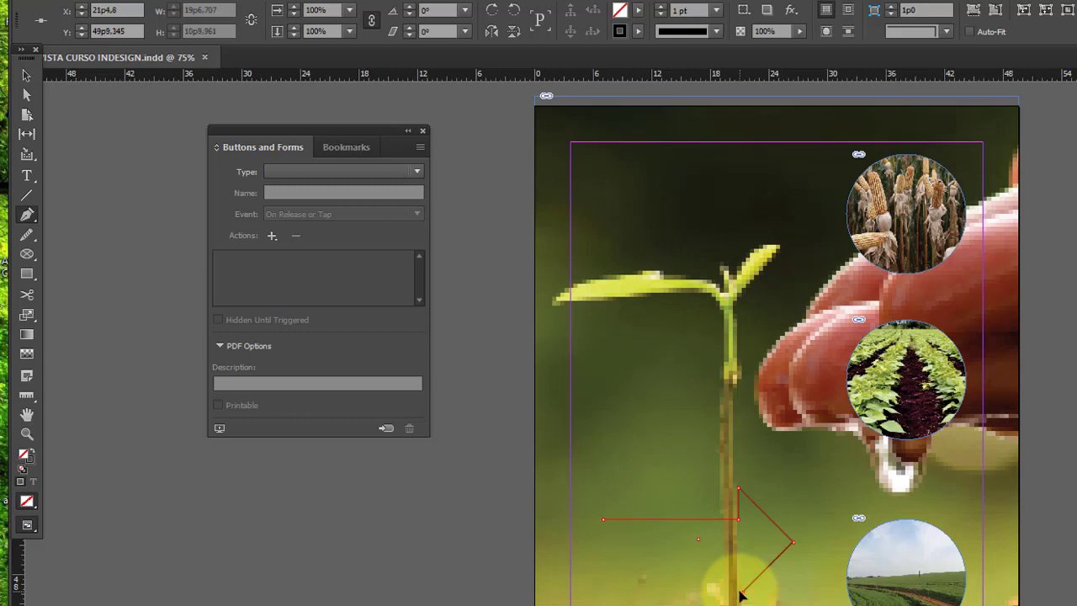
{"action": "left_click", "coordinate": [743, 549]}
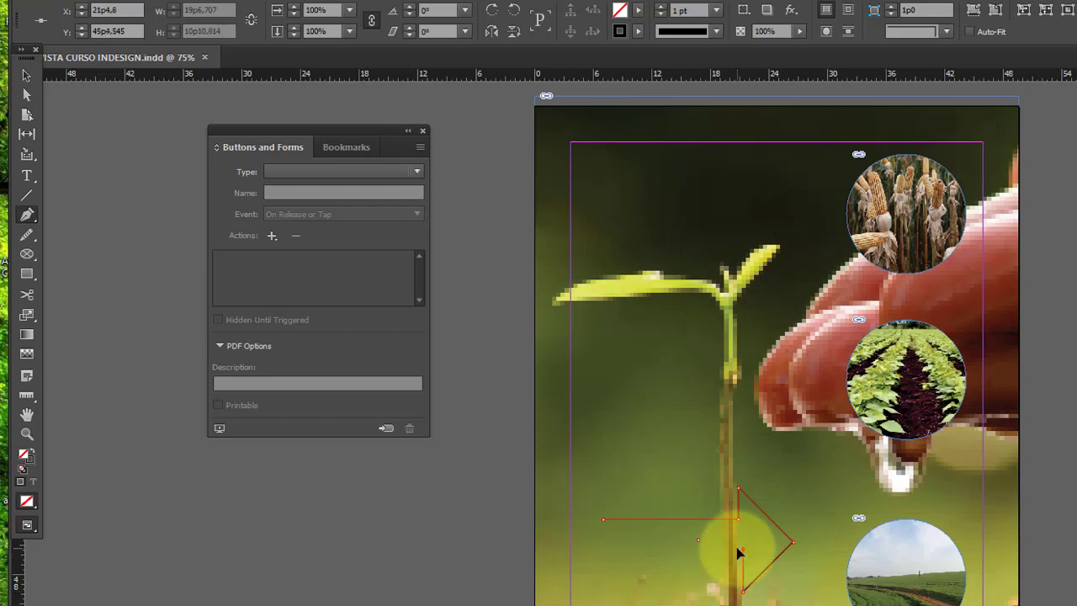
{"action": "left_click", "coordinate": [603, 521]}
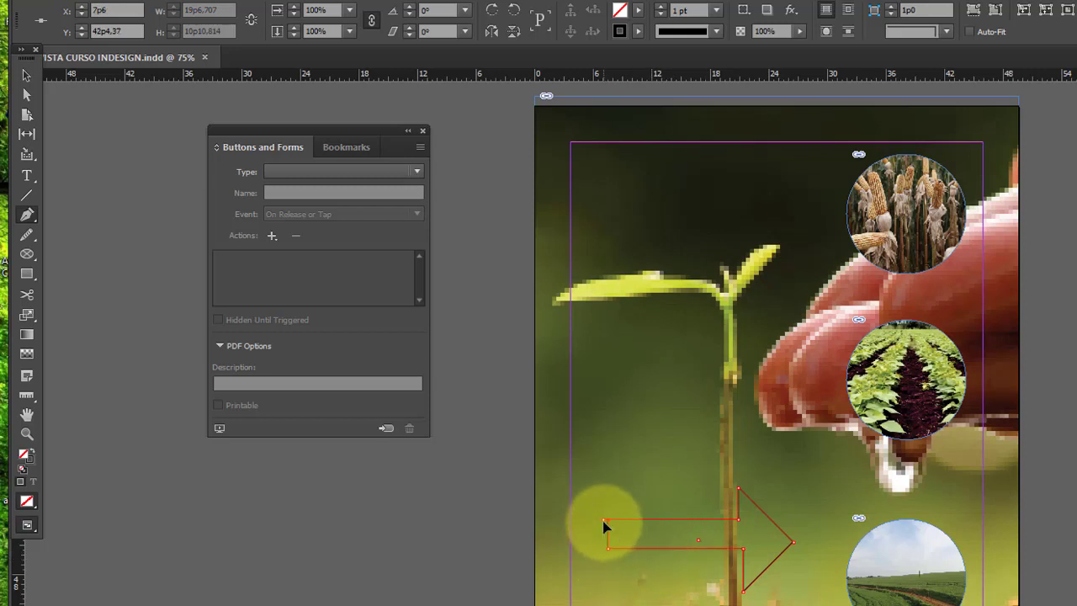
Step: Fill the arrow with the cyan swatch C=100 M=0 Y=0 K=0
{"action": "left_click", "coordinate": [26, 75]}
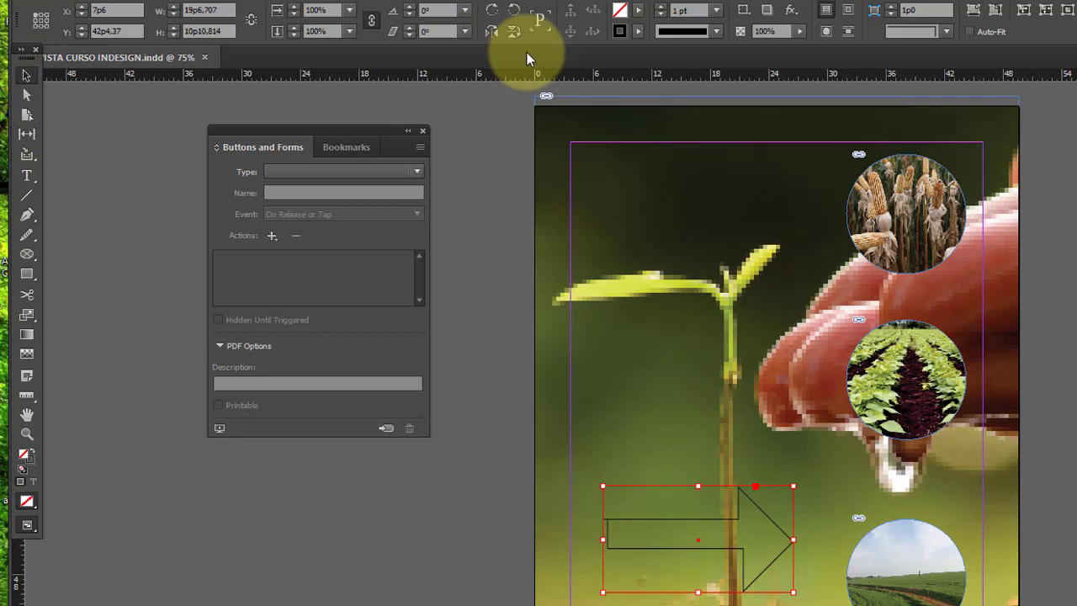
{"action": "left_click", "coordinate": [636, 10]}
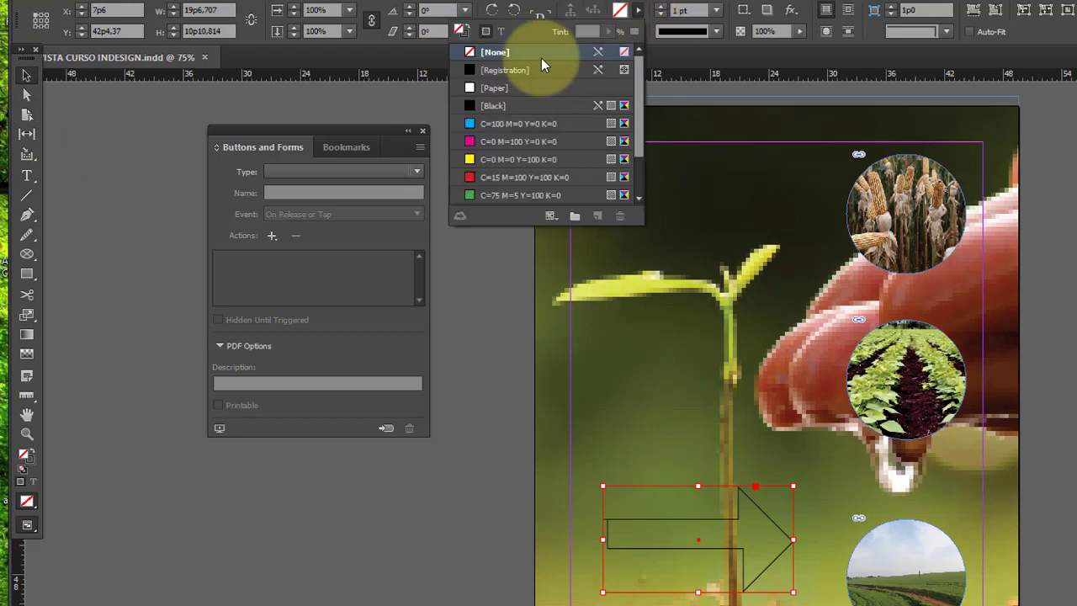
{"action": "left_click", "coordinate": [472, 125]}
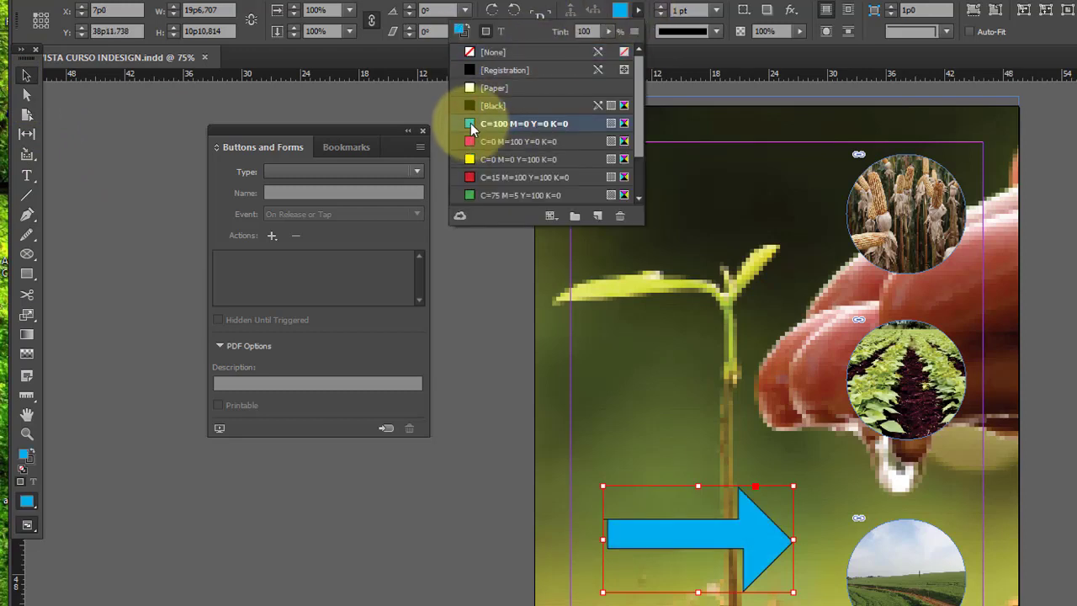
{"action": "left_click", "coordinate": [768, 548]}
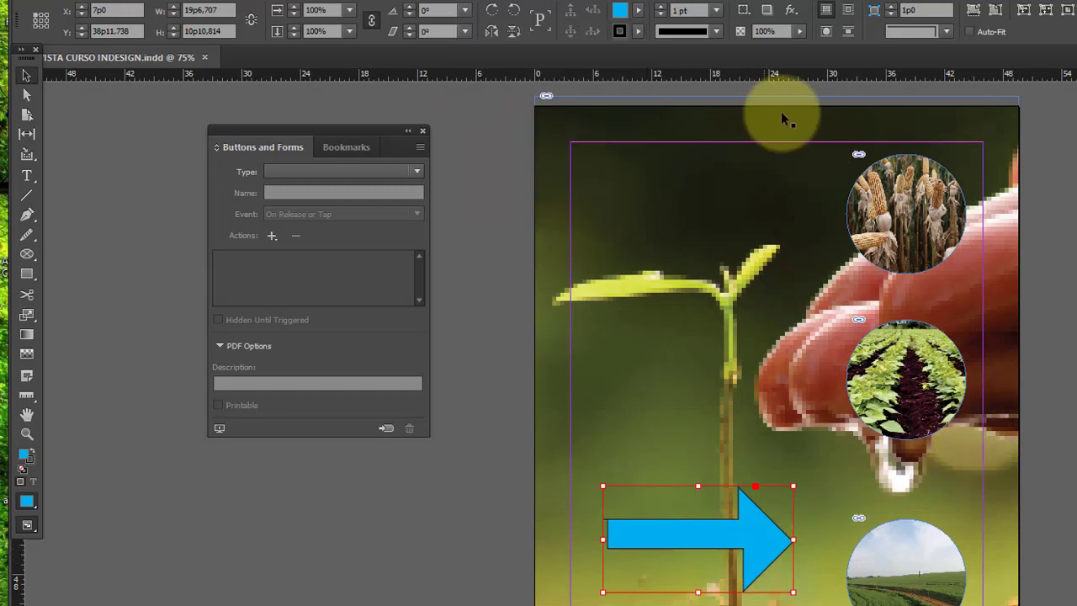
Step: Apply a Bevel and Emboss effect to the arrow with the style set to Emboss
{"action": "left_click", "coordinate": [792, 10]}
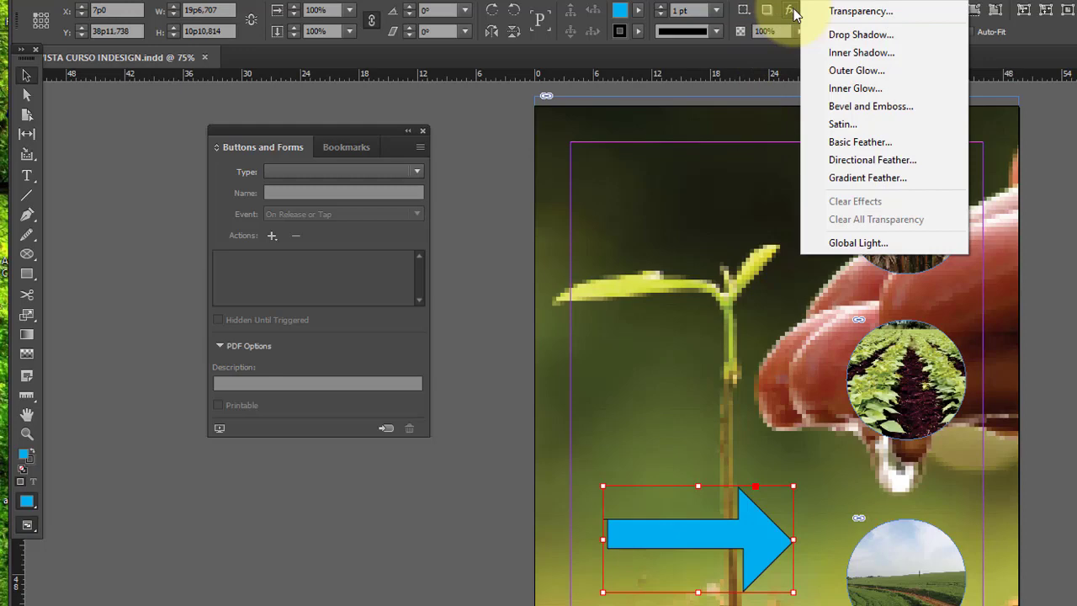
{"action": "left_click", "coordinate": [902, 104]}
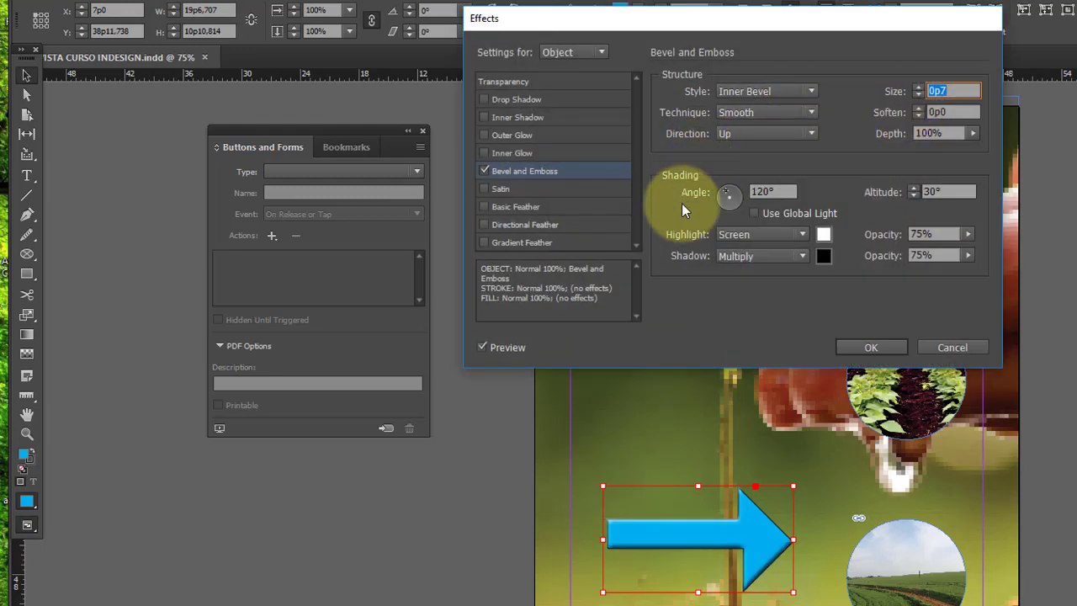
{"action": "left_click", "coordinate": [778, 89]}
{"action": "left_click", "coordinate": [787, 104]}
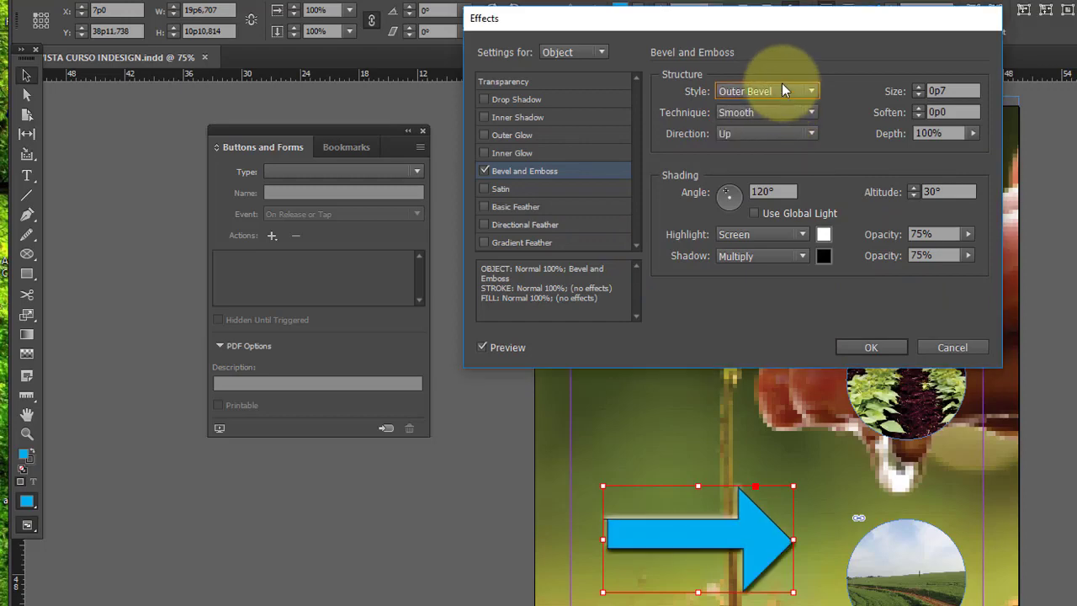
{"action": "left_click", "coordinate": [781, 90]}
{"action": "left_click", "coordinate": [779, 140]}
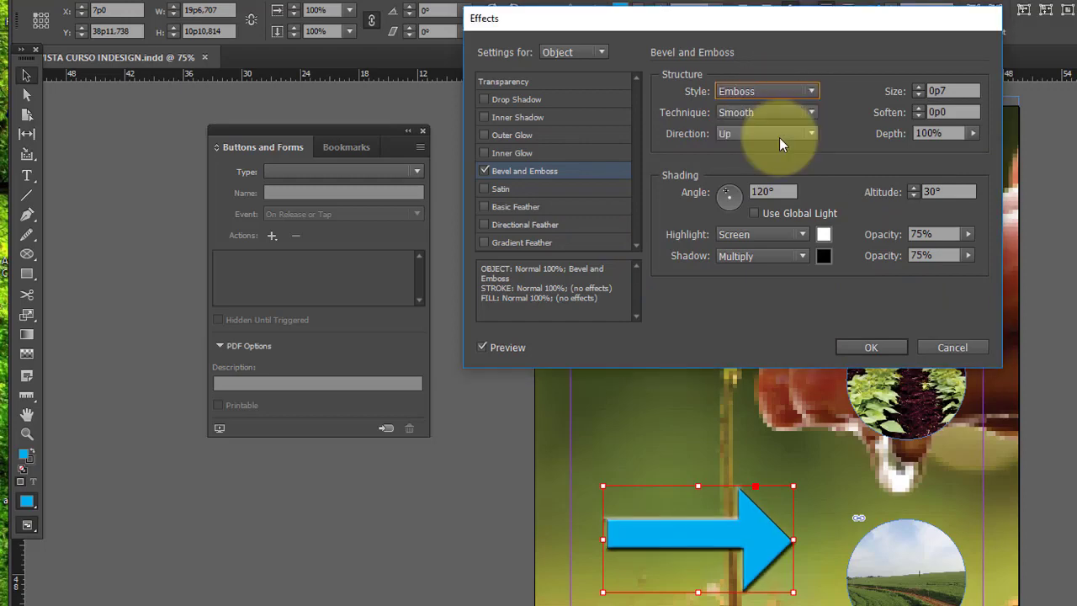
{"action": "left_click", "coordinate": [872, 347]}
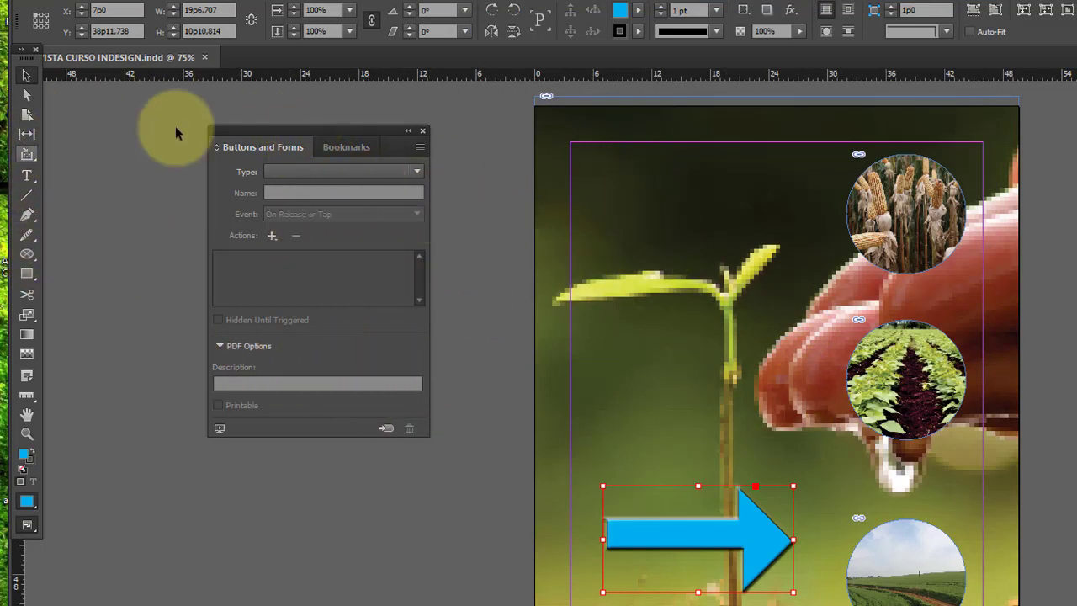
Step: Convert the arrow into a button and enable its Rollover and Click appearances
{"action": "left_click", "coordinate": [383, 430]}
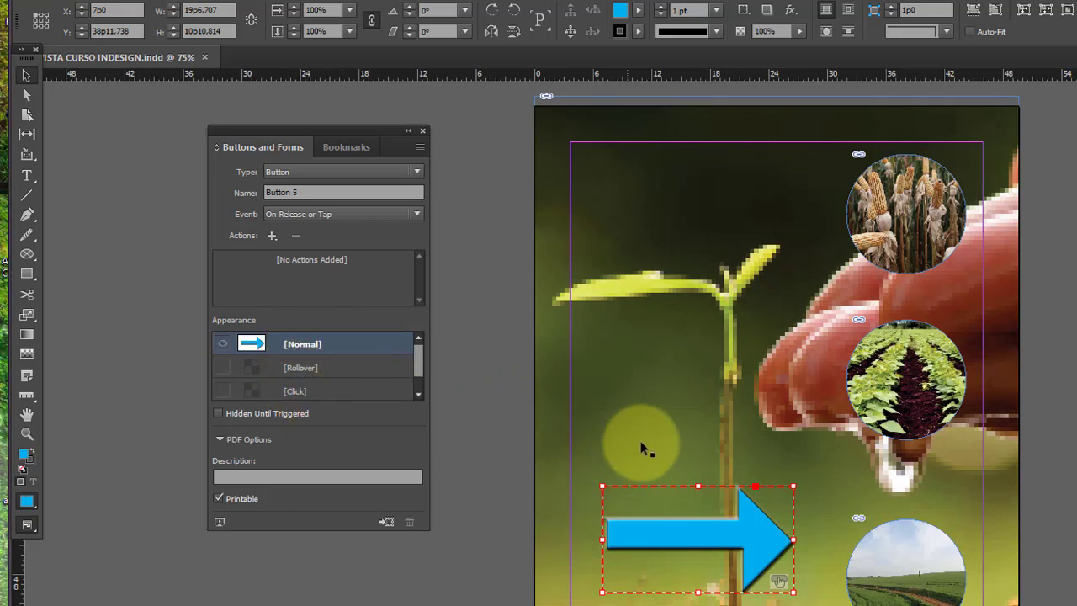
{"action": "left_click", "coordinate": [217, 367]}
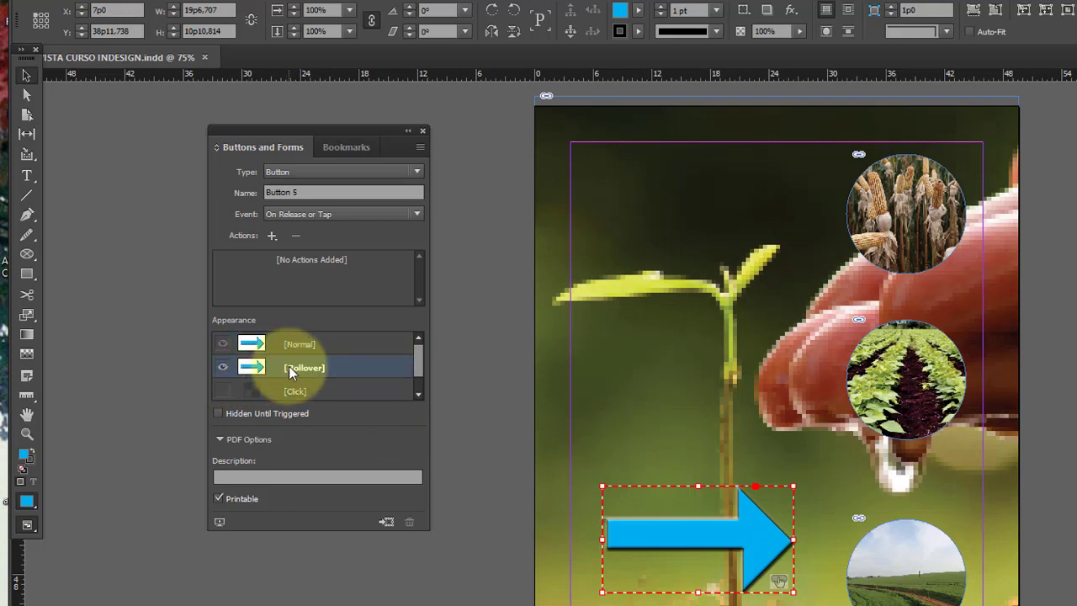
{"action": "left_click", "coordinate": [220, 390]}
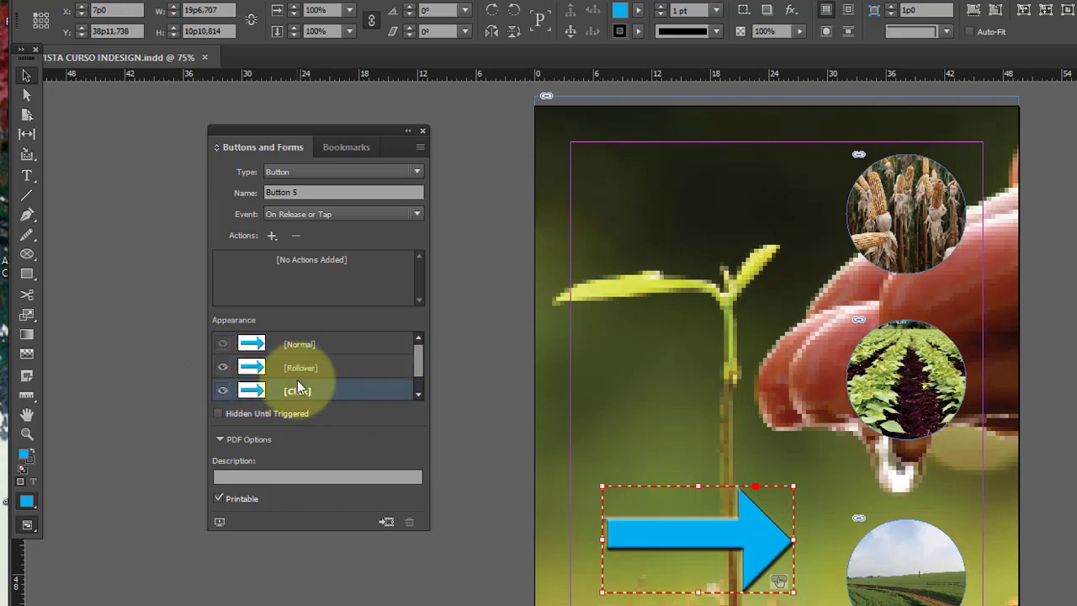
Step: Check the button's appearance states and add a drop shadow to the Rollover appearance
{"action": "left_click", "coordinate": [296, 371]}
{"action": "left_click", "coordinate": [252, 343]}
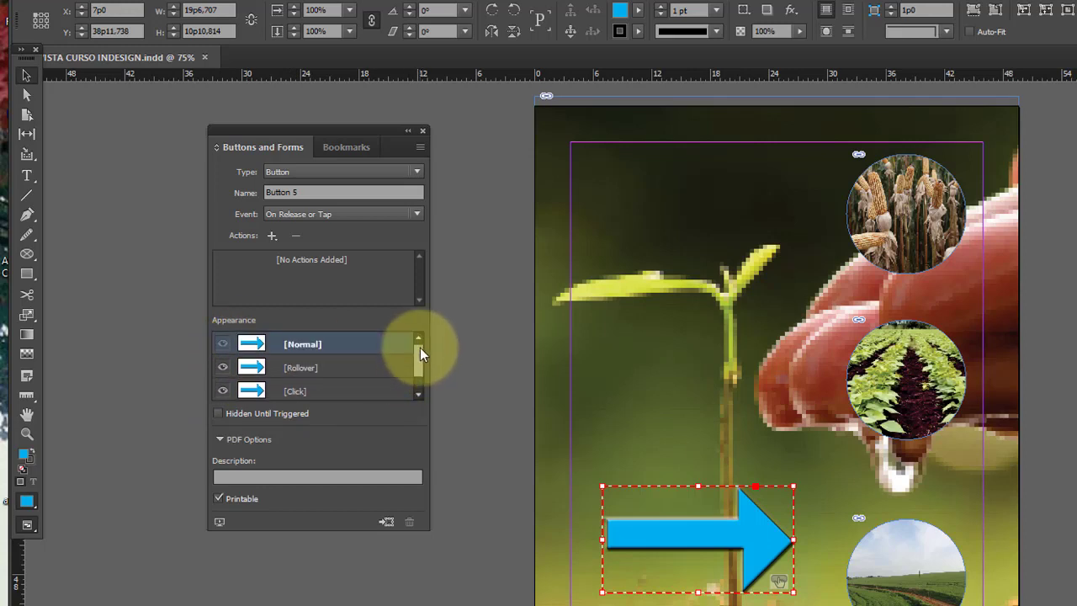
{"action": "left_click", "coordinate": [289, 368]}
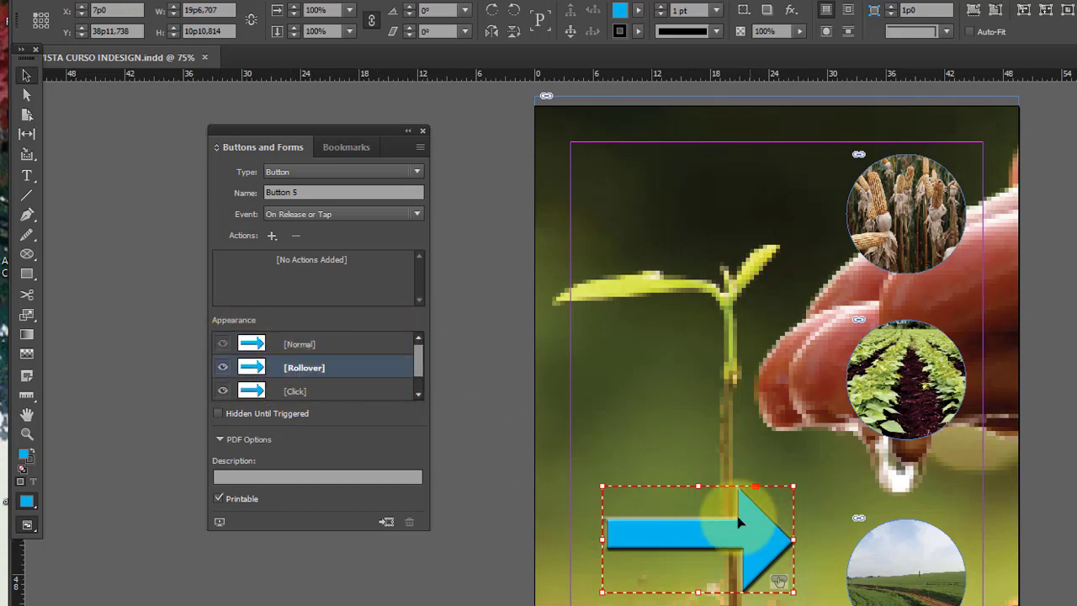
{"action": "left_click", "coordinate": [294, 393]}
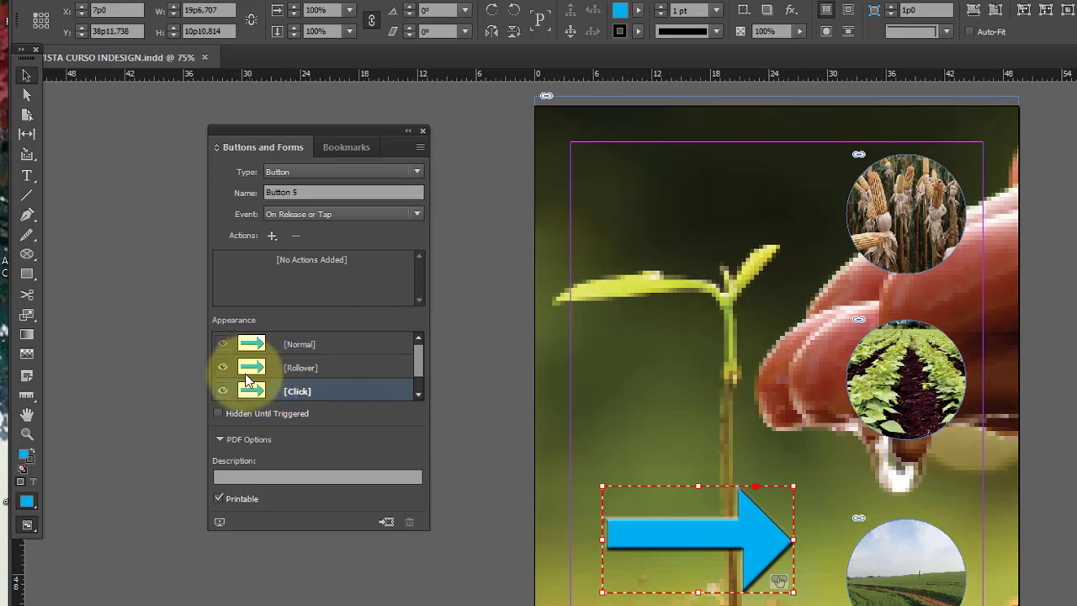
{"action": "left_click", "coordinate": [306, 344]}
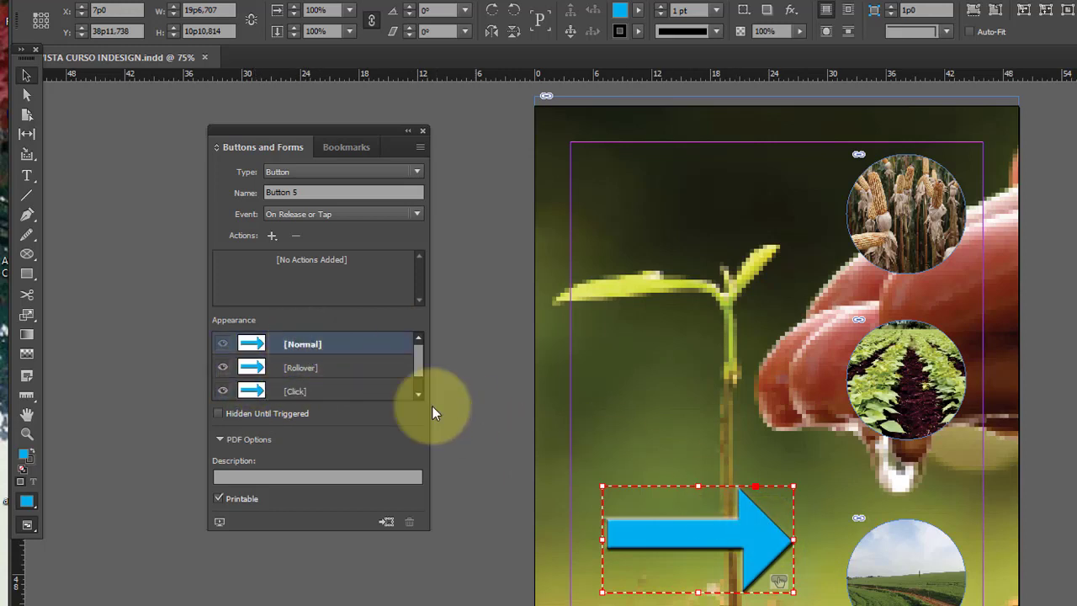
{"action": "left_click", "coordinate": [295, 368]}
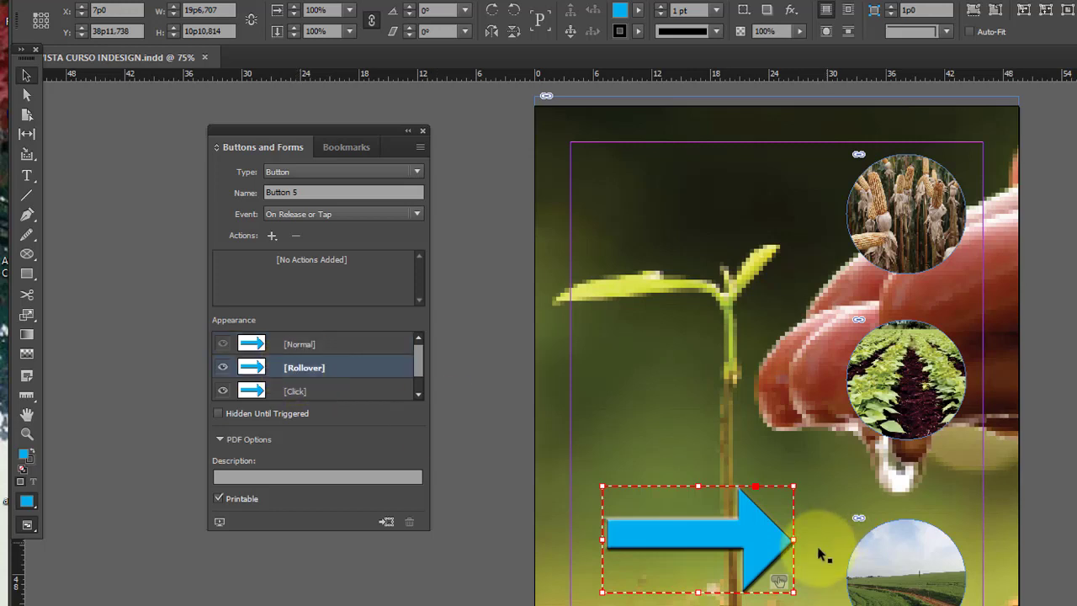
{"action": "left_click", "coordinate": [789, 12]}
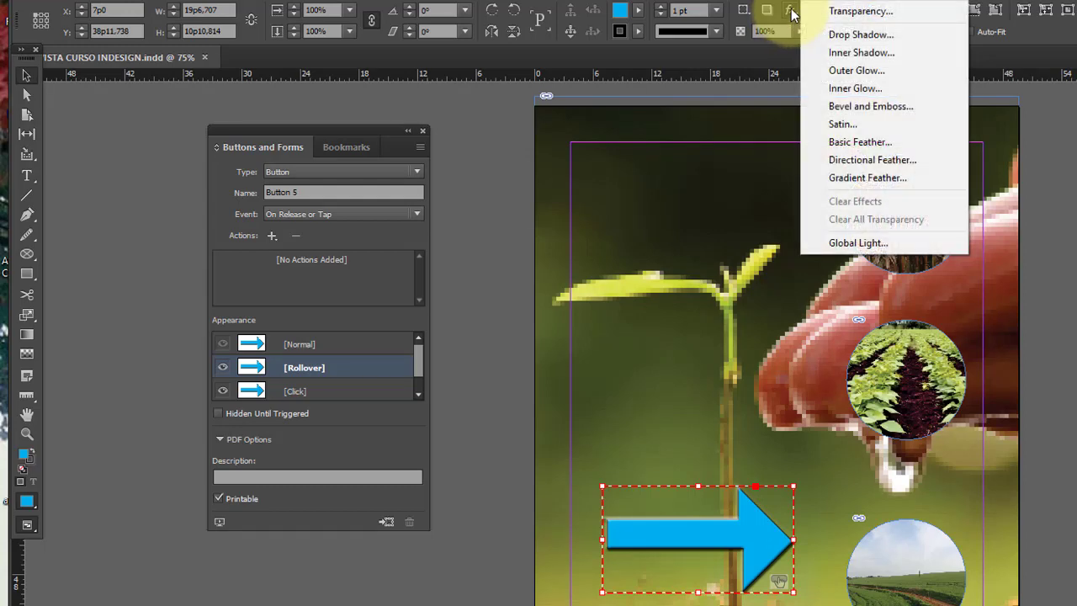
{"action": "left_click", "coordinate": [767, 10]}
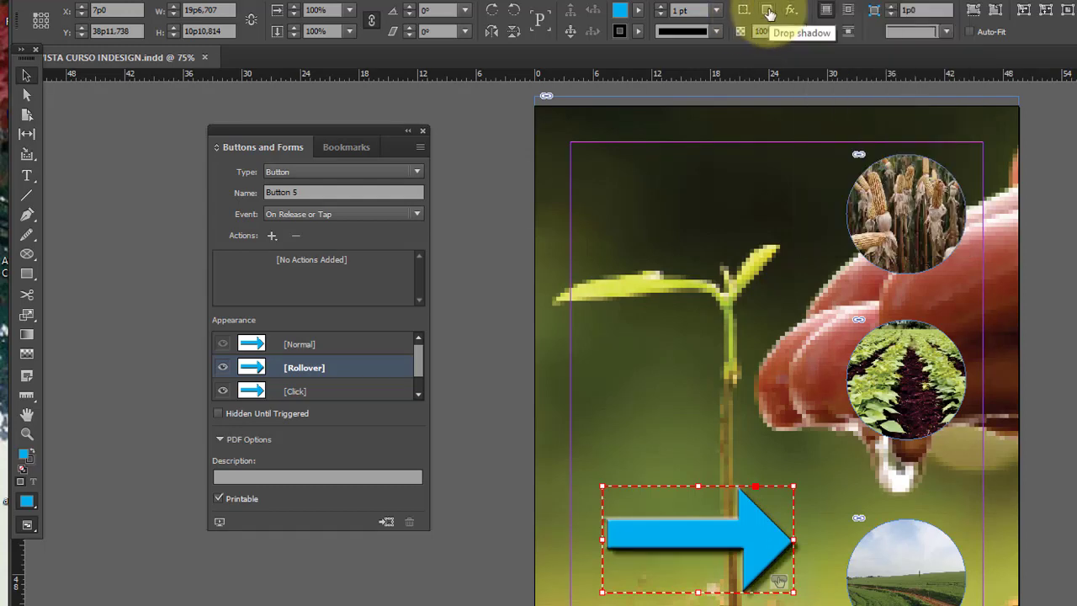
Step: Apply a Bevel and Emboss effect with the Outer Bevel style to the arrow button's Click appearance
{"action": "left_click", "coordinate": [301, 343]}
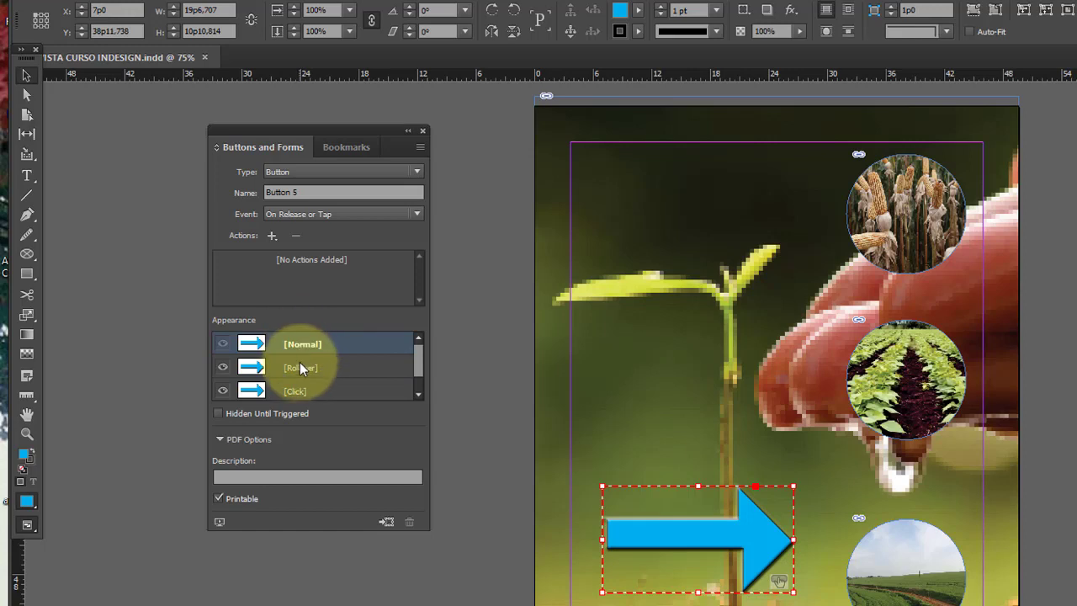
{"action": "left_click", "coordinate": [300, 367]}
{"action": "left_click", "coordinate": [295, 392]}
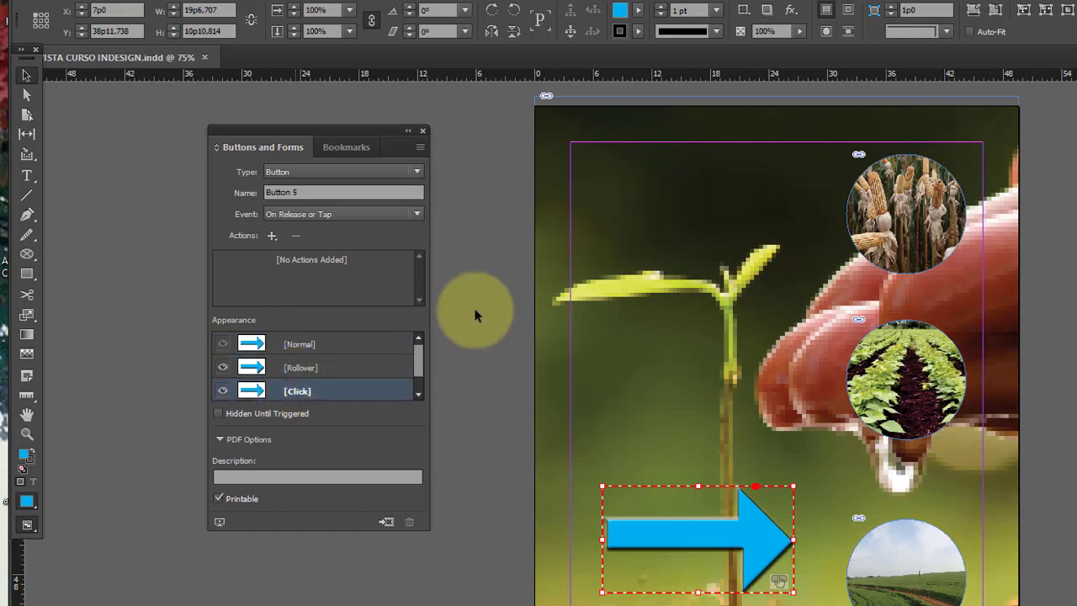
{"action": "left_click", "coordinate": [791, 10]}
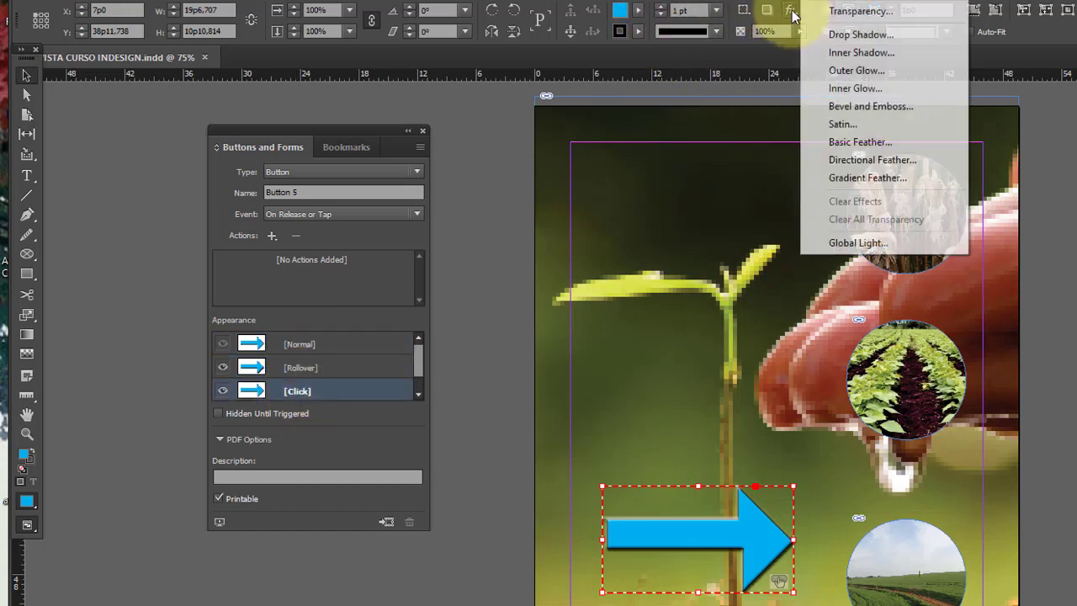
{"action": "left_click", "coordinate": [860, 107]}
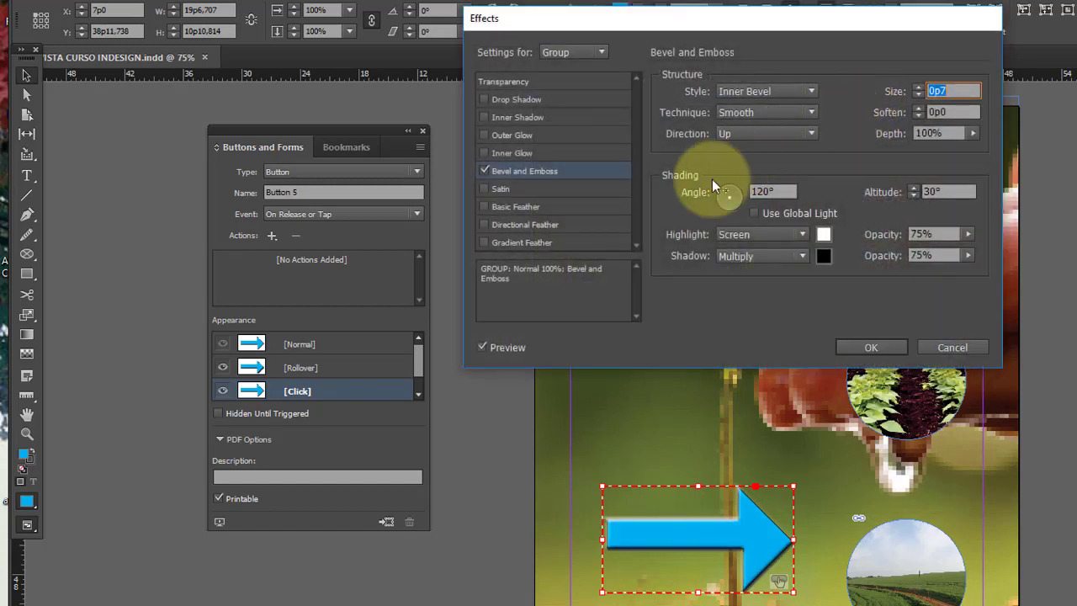
{"action": "left_click", "coordinate": [804, 90]}
{"action": "left_click", "coordinate": [782, 106]}
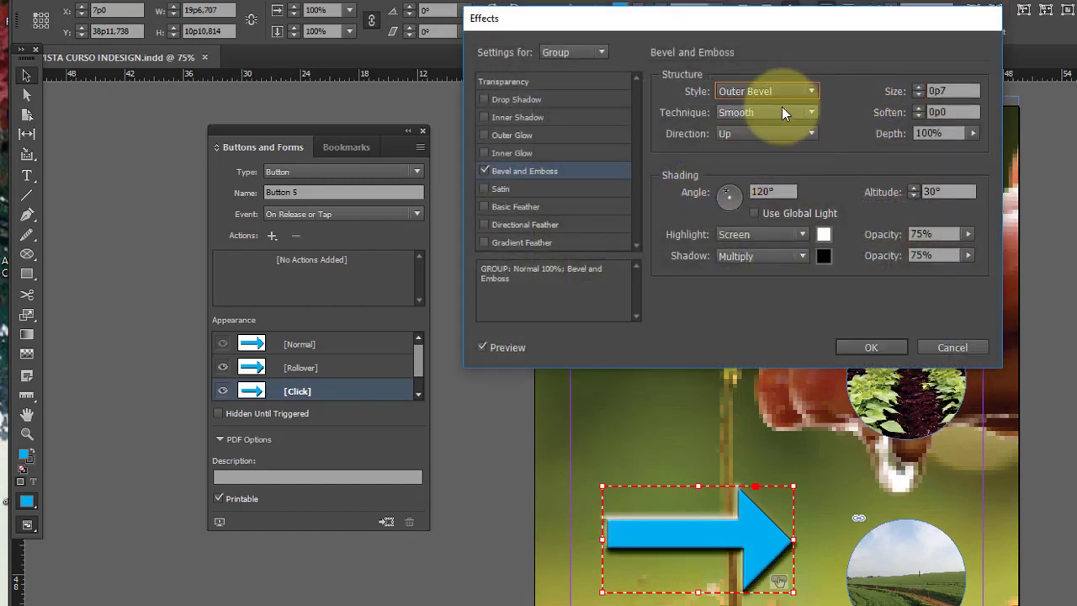
{"action": "left_click", "coordinate": [872, 347]}
Step: Compare the arrow button's Normal, Rollover and Click appearances, ending on Normal
{"action": "left_click", "coordinate": [296, 342]}
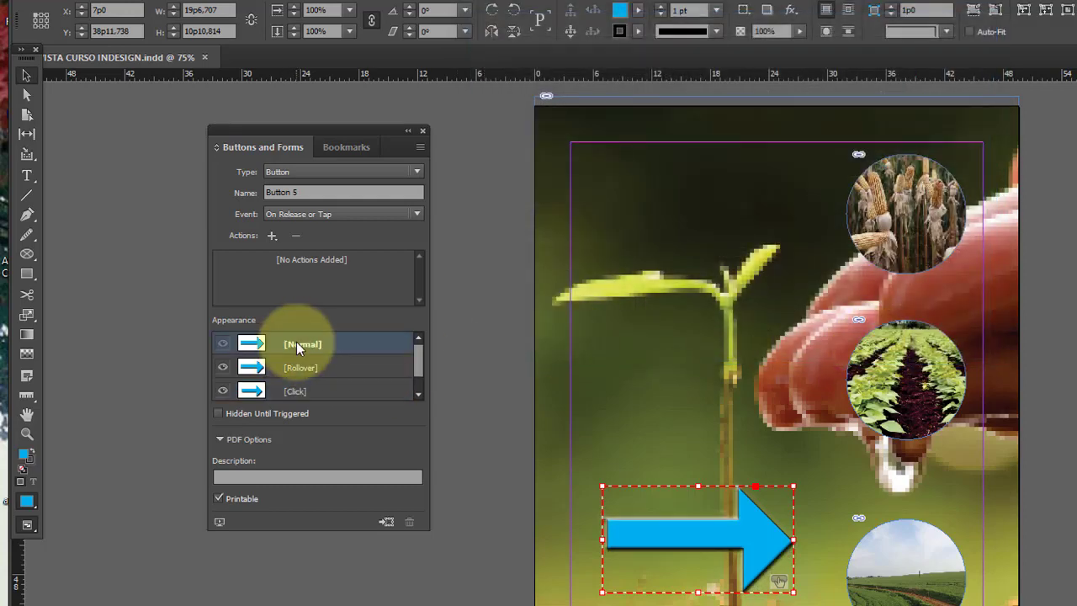
{"action": "left_click", "coordinate": [296, 367]}
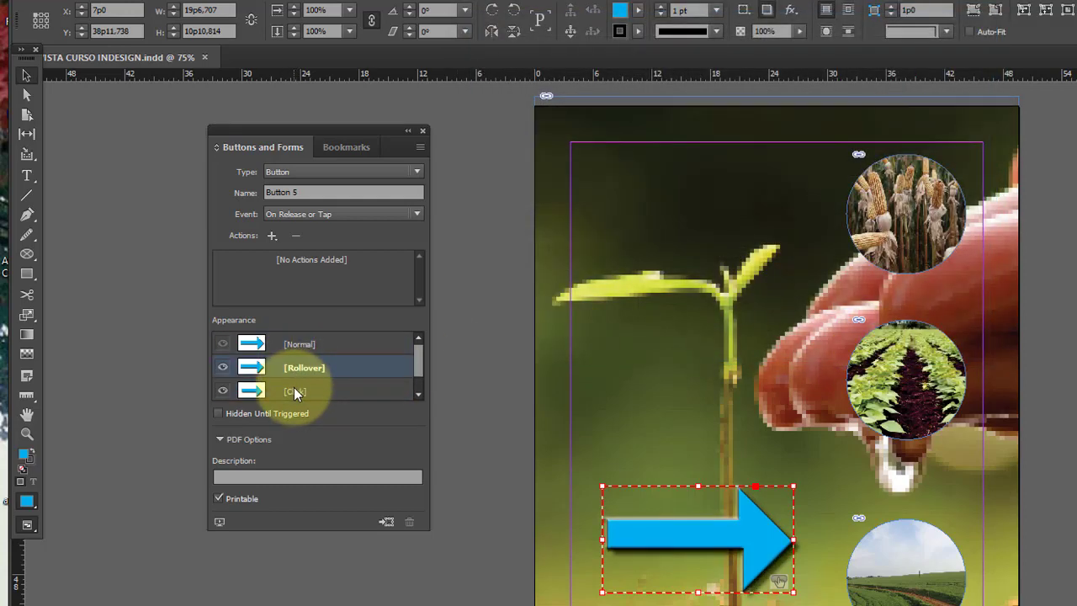
{"action": "left_click", "coordinate": [294, 389]}
{"action": "left_click", "coordinate": [302, 344]}
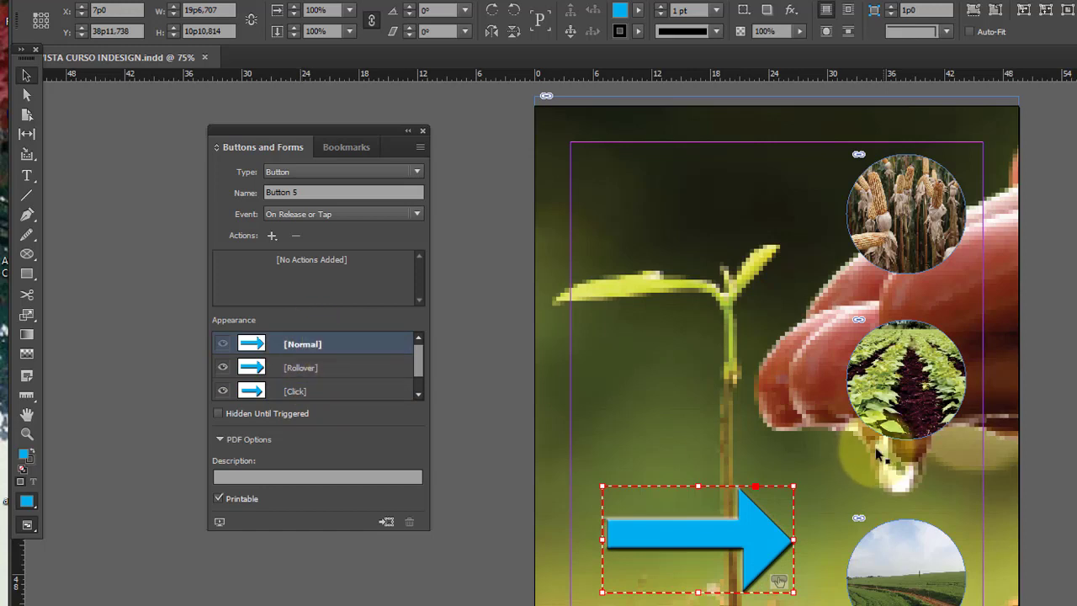
{"action": "left_click", "coordinate": [300, 368]}
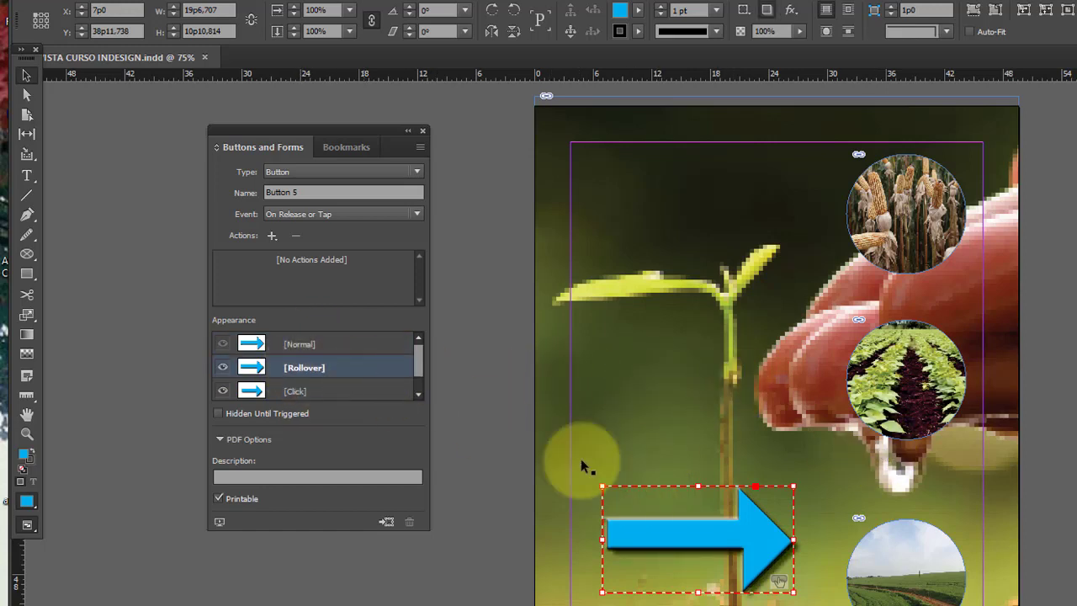
{"action": "left_click", "coordinate": [296, 392]}
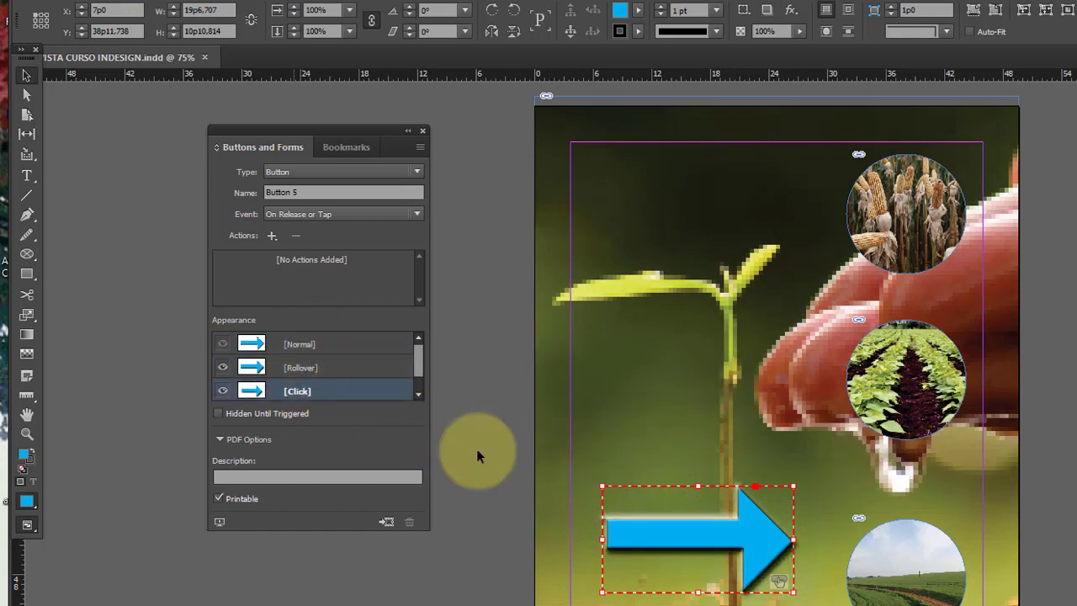
{"action": "left_click", "coordinate": [297, 368]}
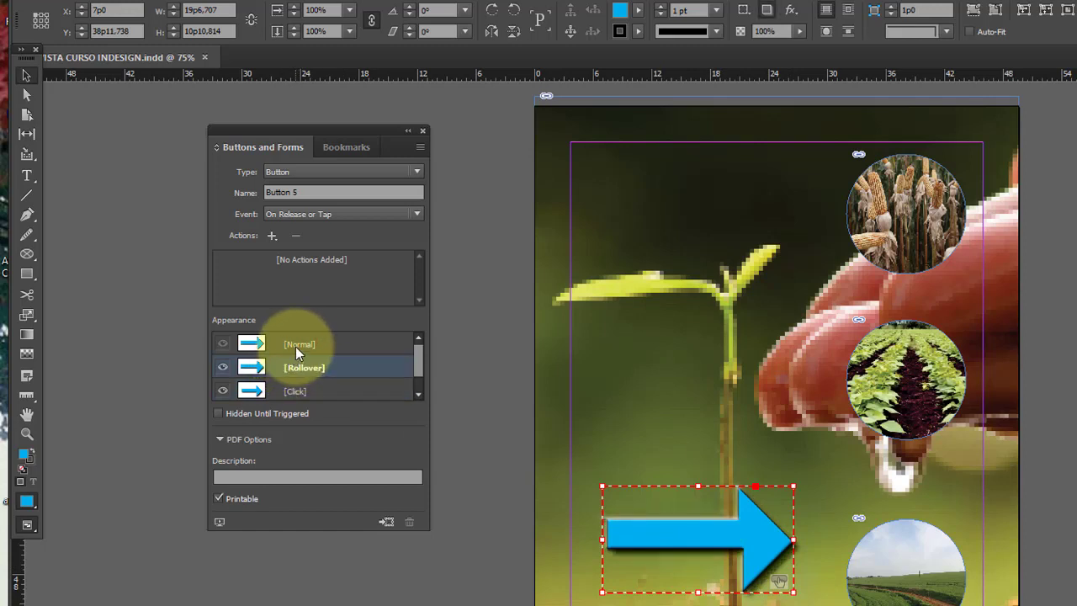
{"action": "left_click", "coordinate": [295, 345]}
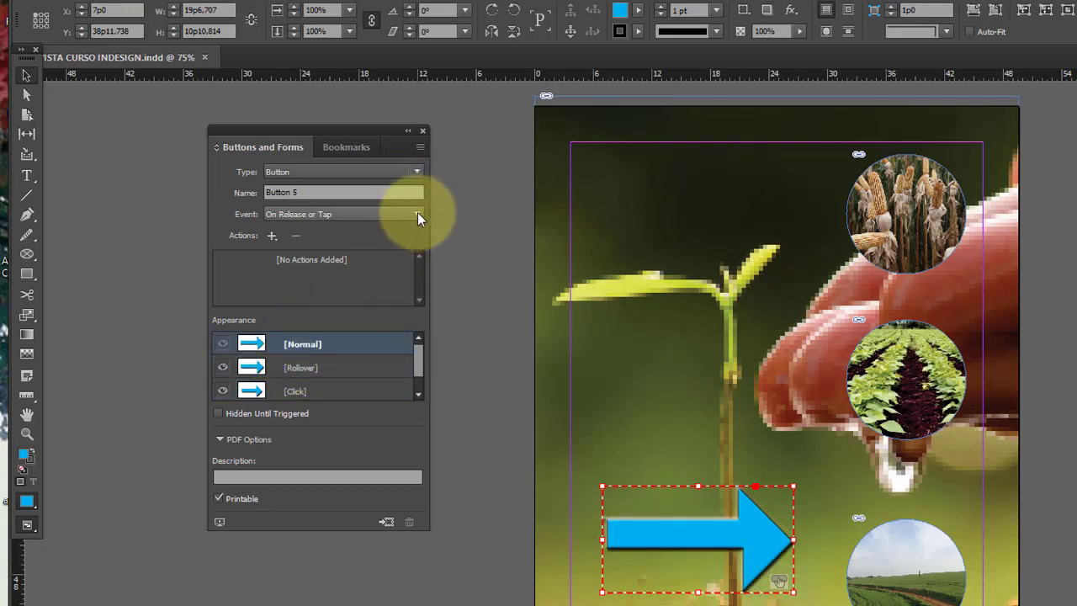
Step: Name the arrow button "Botao01 - Avançar" and set its trigger event to On Click
{"action": "left_click", "coordinate": [417, 171]}
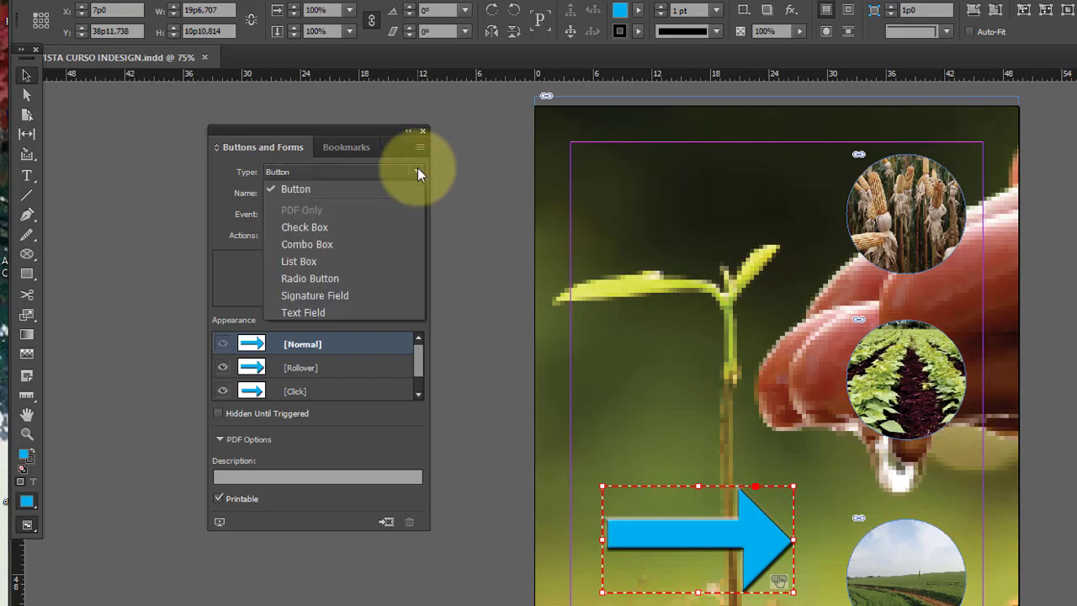
{"action": "left_click", "coordinate": [418, 170]}
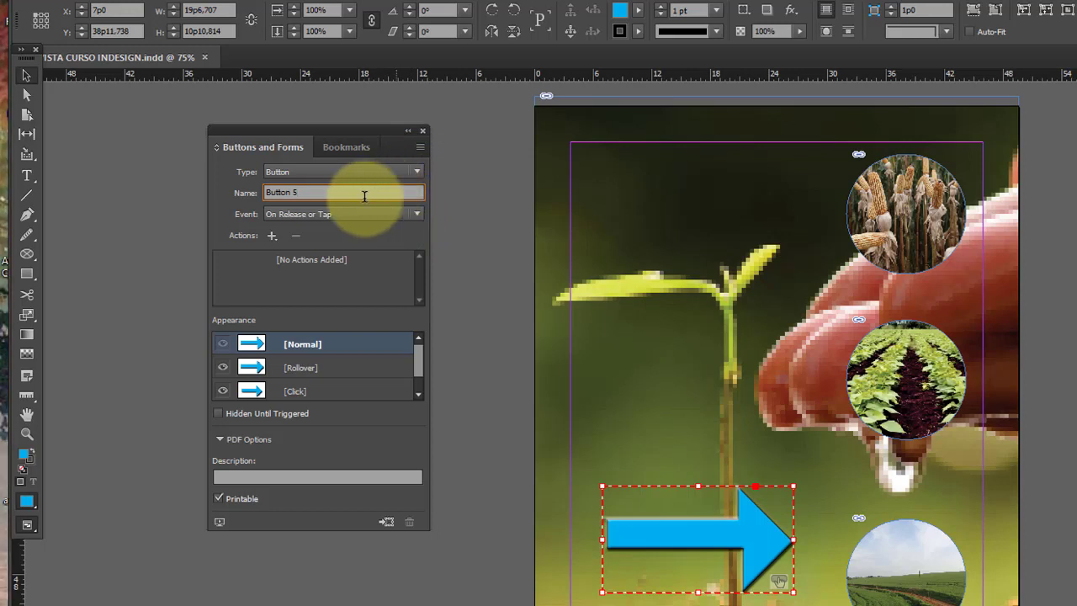
{"action": "left_click", "coordinate": [243, 195]}
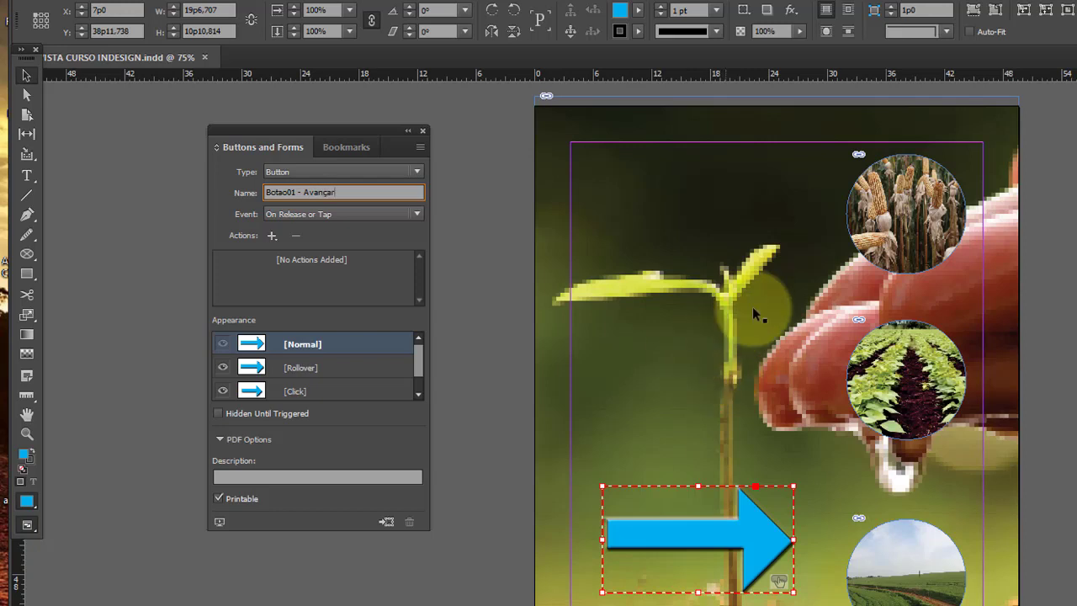
{"action": "left_click", "coordinate": [416, 216]}
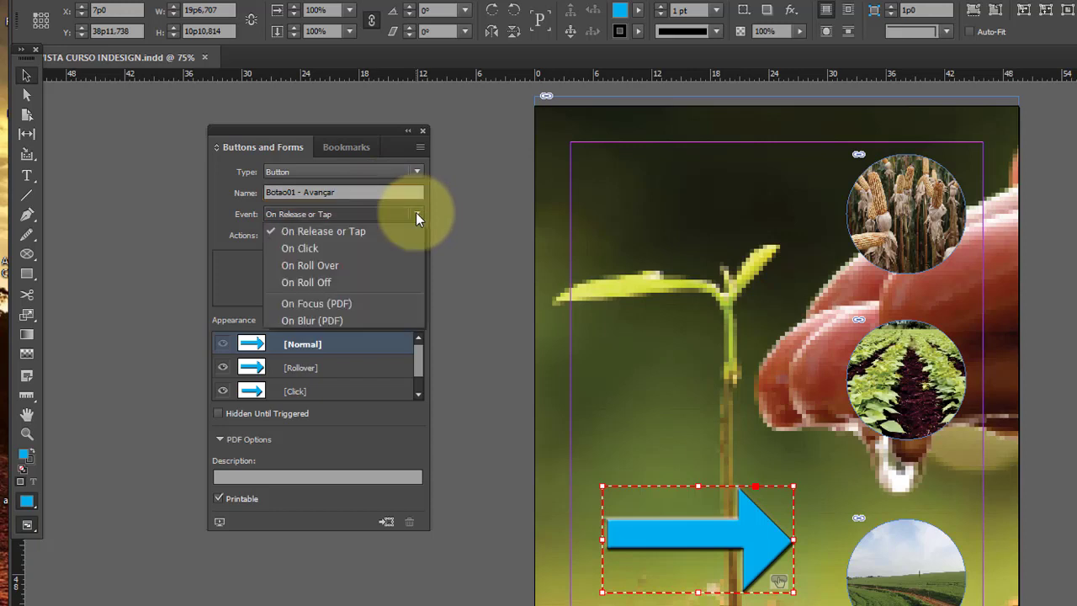
{"action": "left_click", "coordinate": [325, 250]}
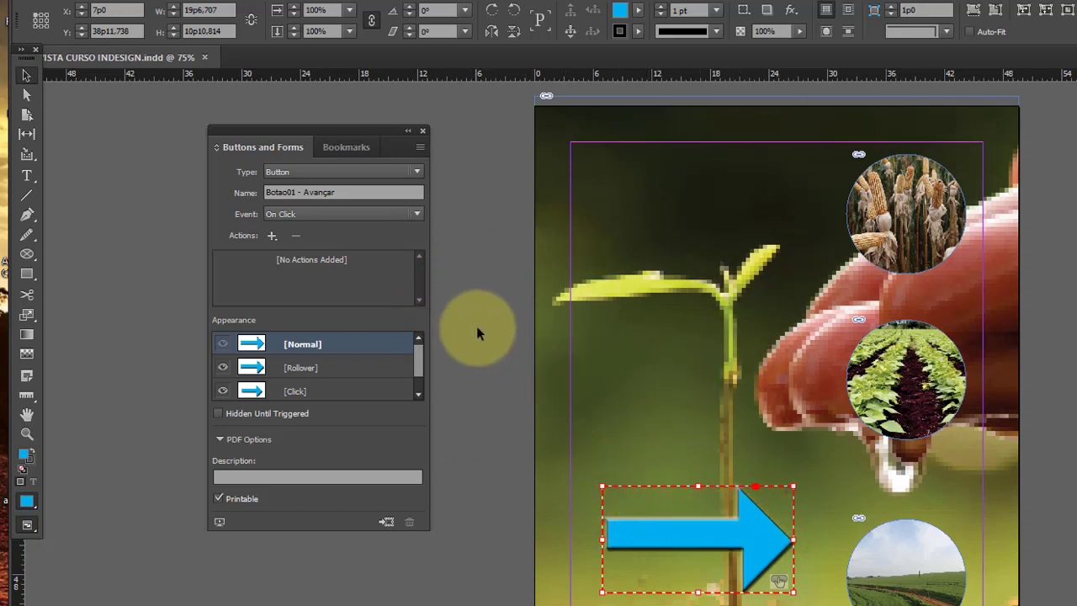
{"action": "left_click", "coordinate": [271, 237]}
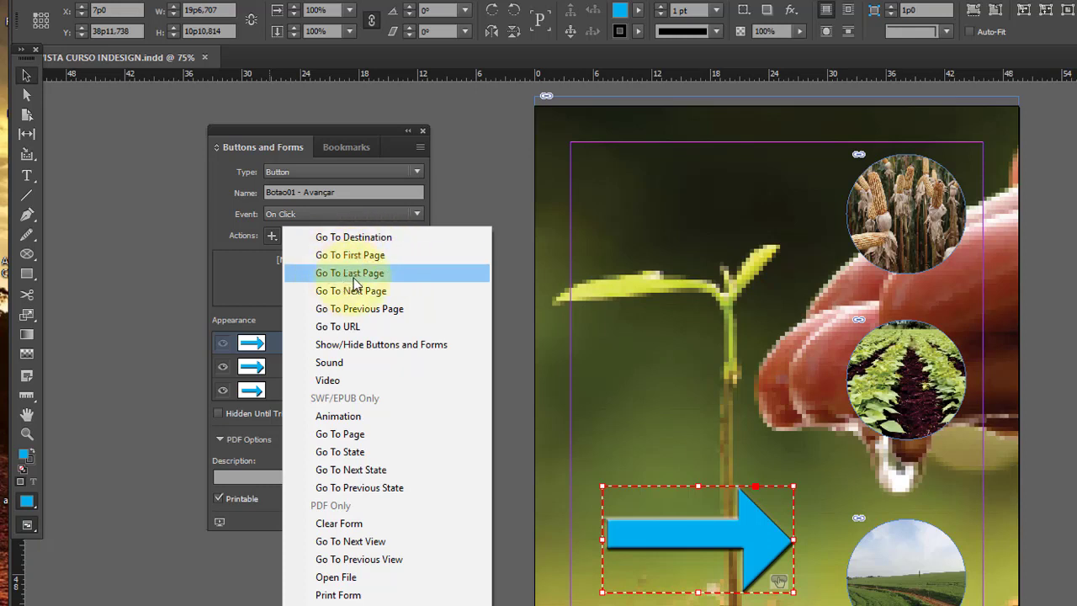
{"action": "key", "text": "Escape"}
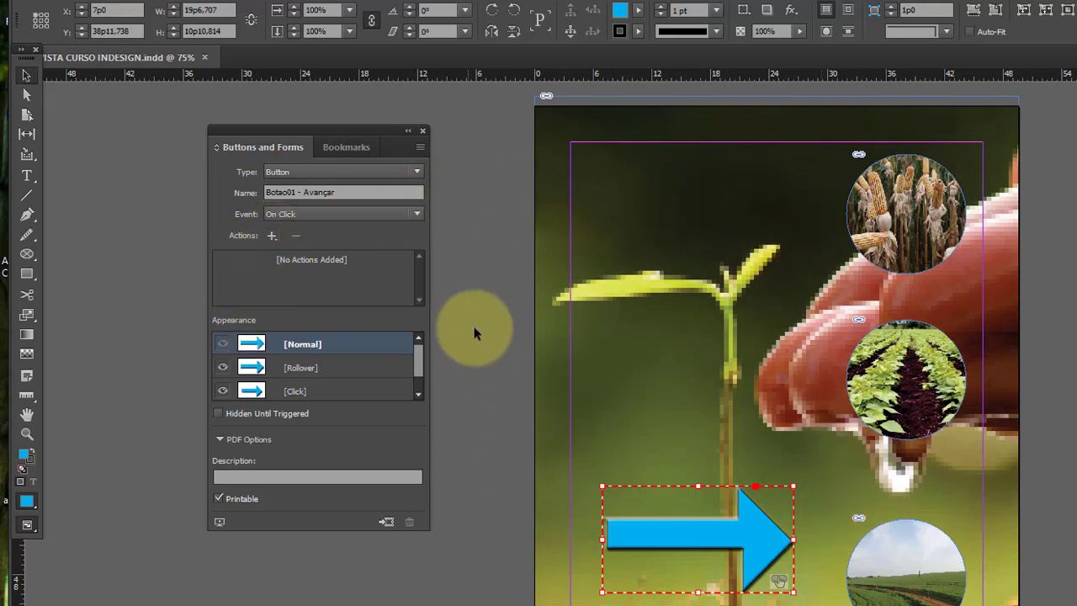
{"action": "left_click", "coordinate": [272, 239]}
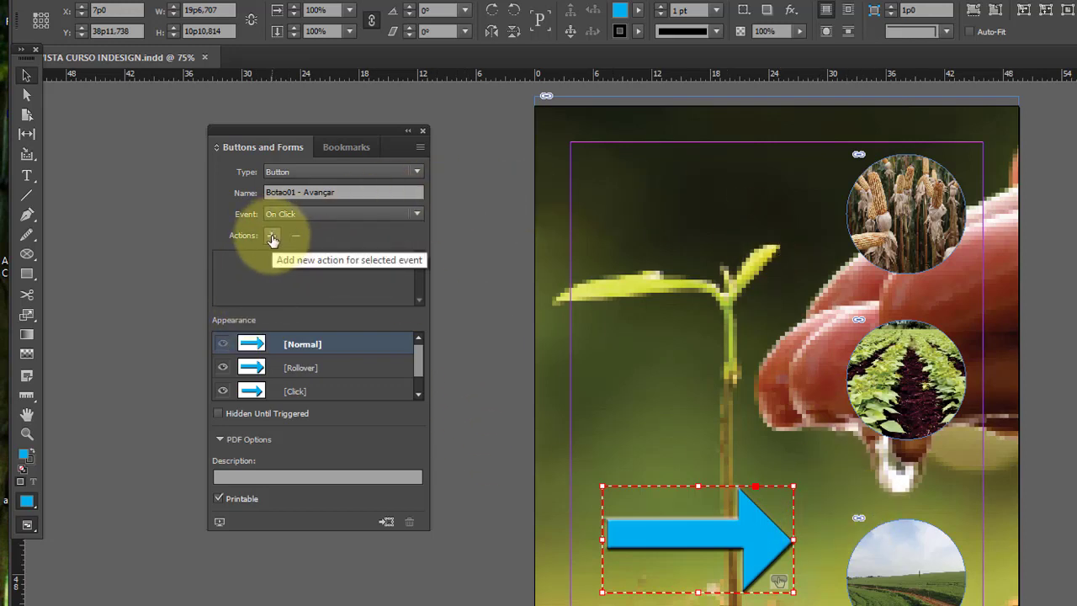
{"action": "left_click", "coordinate": [272, 237]}
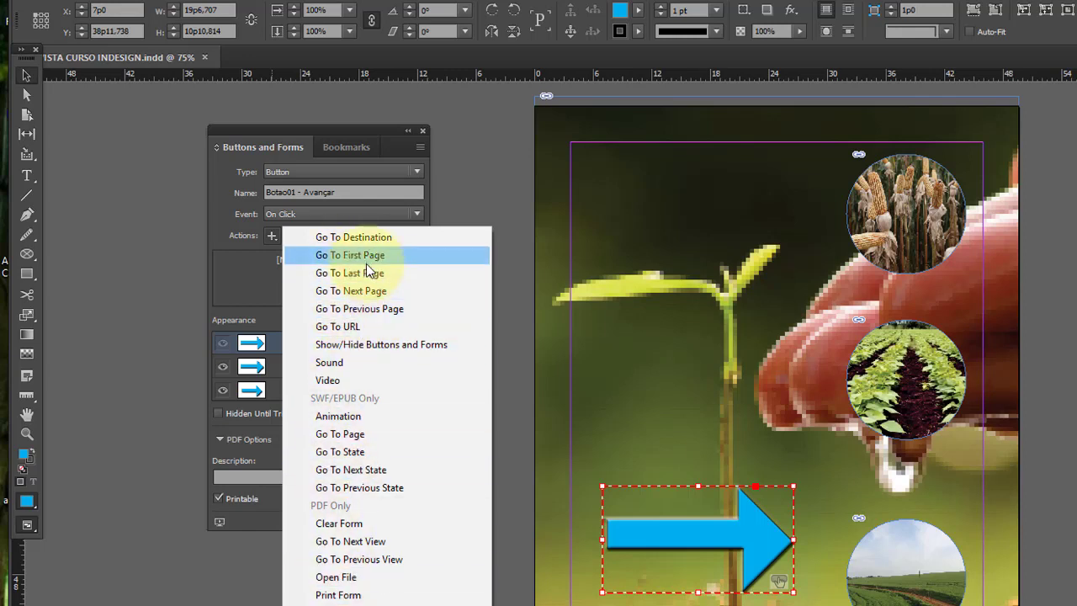
{"action": "left_click", "coordinate": [389, 324]}
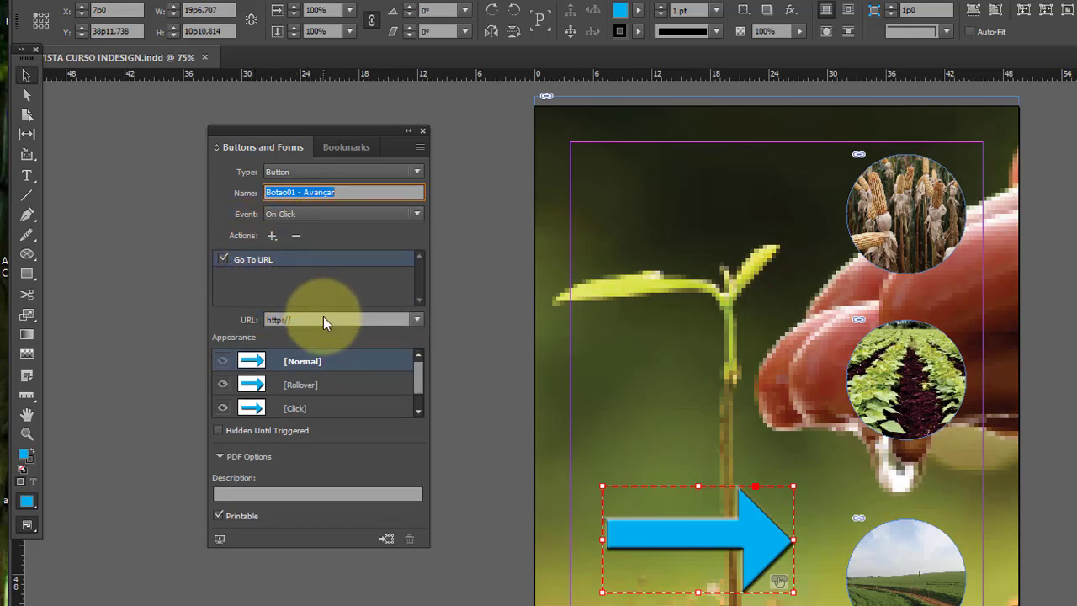
{"action": "left_click", "coordinate": [345, 318]}
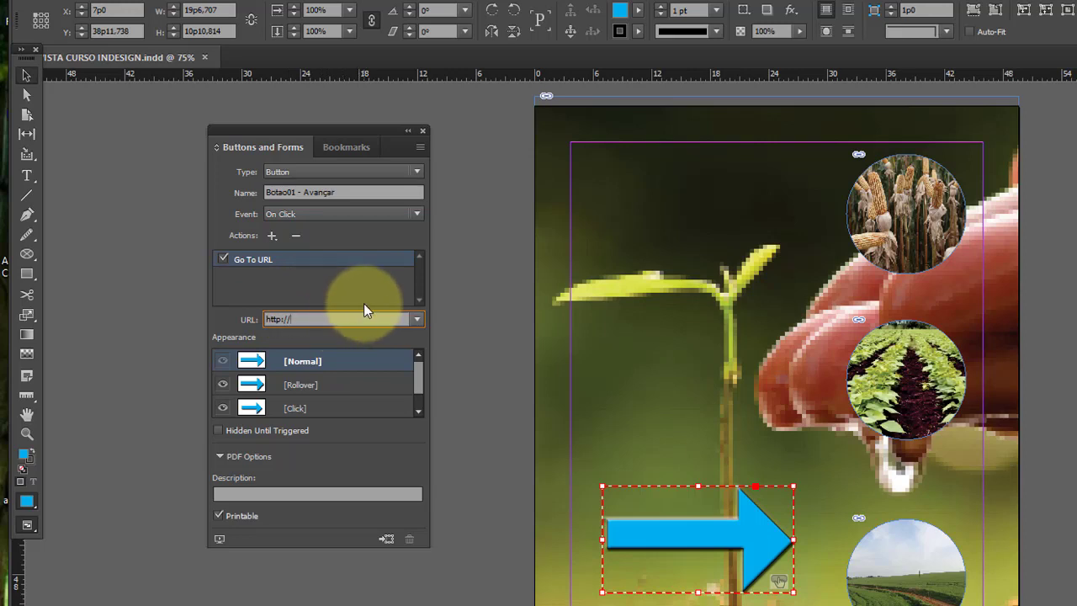
{"action": "type", "text": "www.informaticon.com.br"}
Step: Preview the page's interactivity briefly and export all pages as the interactive PDF REVISTA CURSO INDESIGN.pdf on the Desktop, replacing the existing file
{"action": "left_click", "coordinate": [218, 540]}
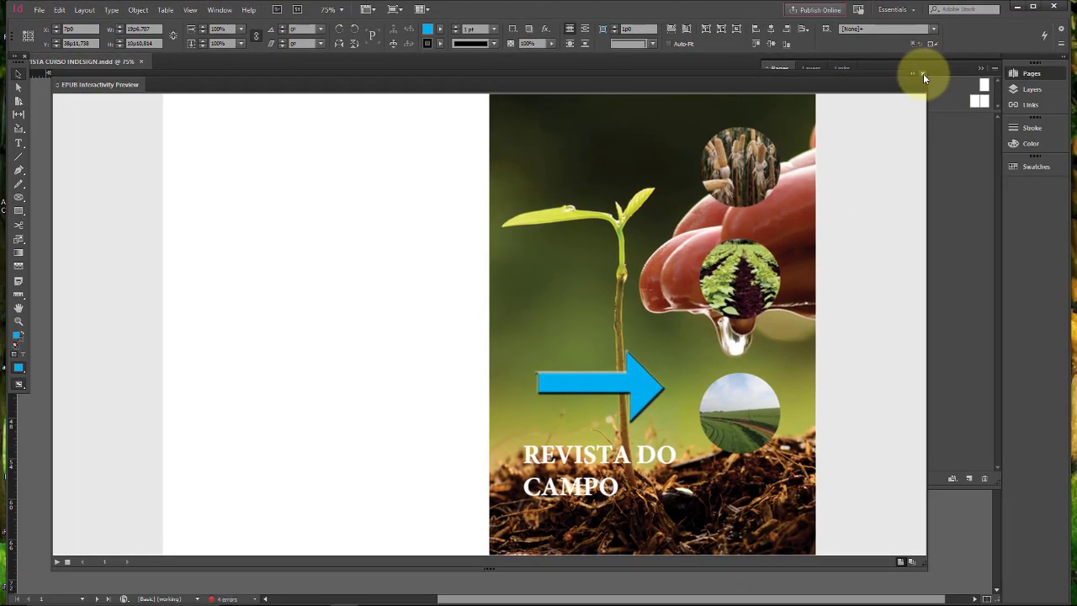
{"action": "left_click", "coordinate": [923, 73]}
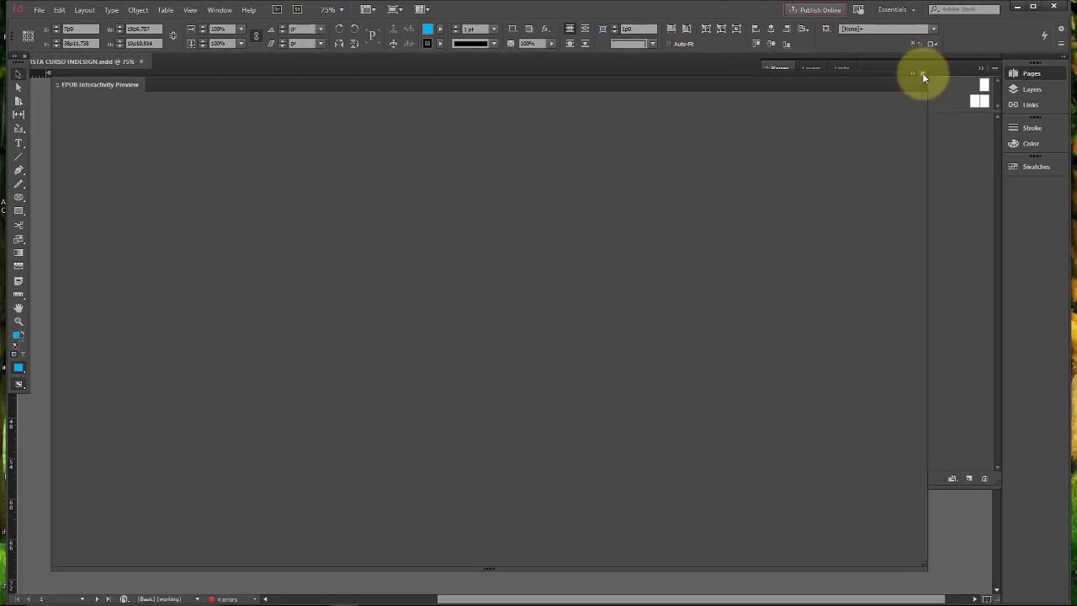
{"action": "left_click", "coordinate": [39, 10]}
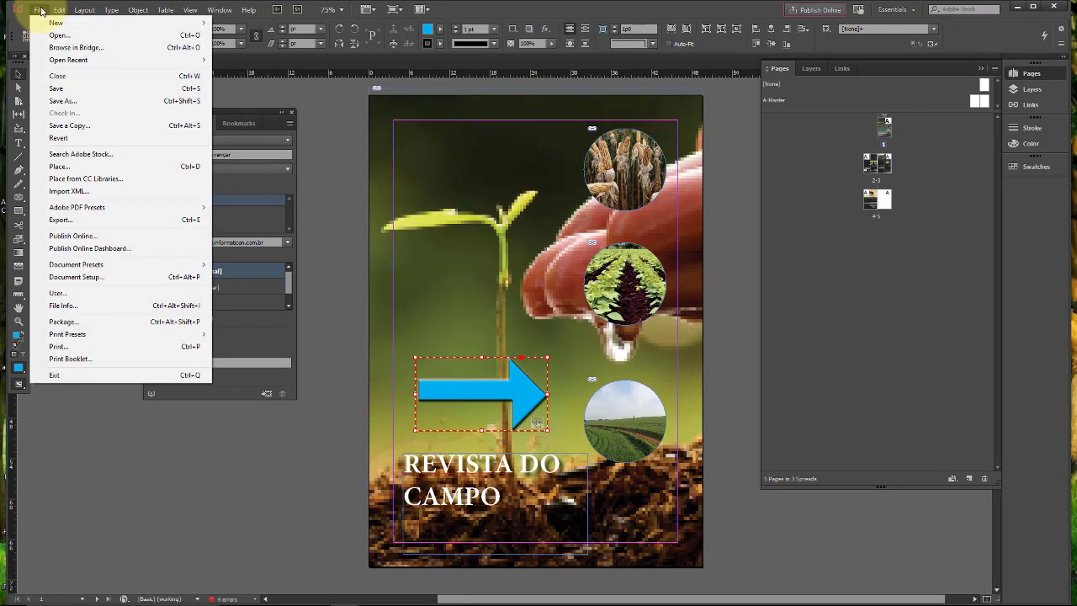
{"action": "left_click", "coordinate": [122, 221]}
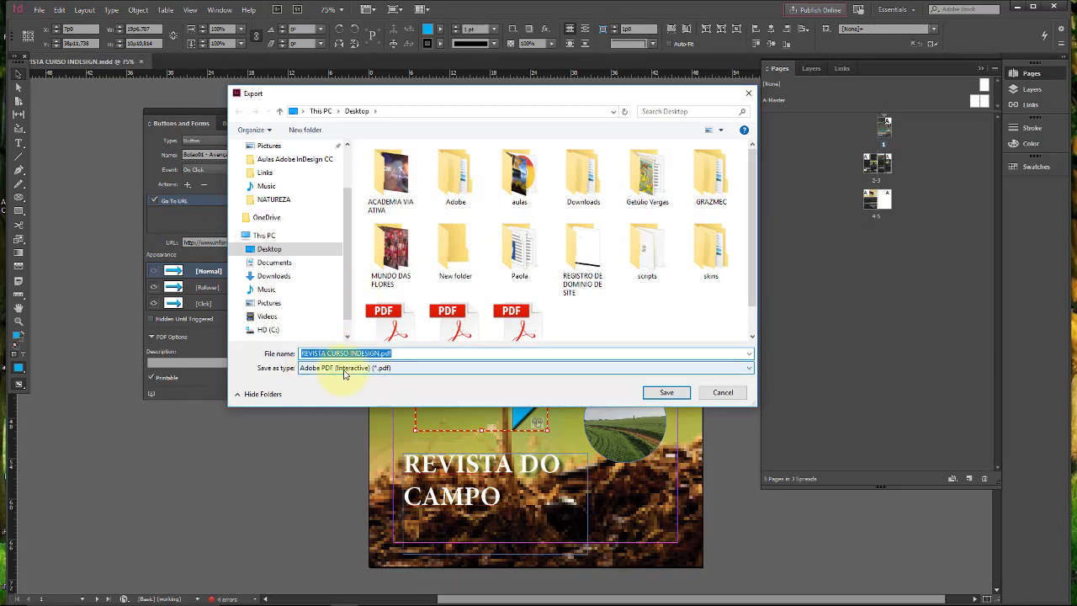
{"action": "left_click", "coordinate": [667, 393]}
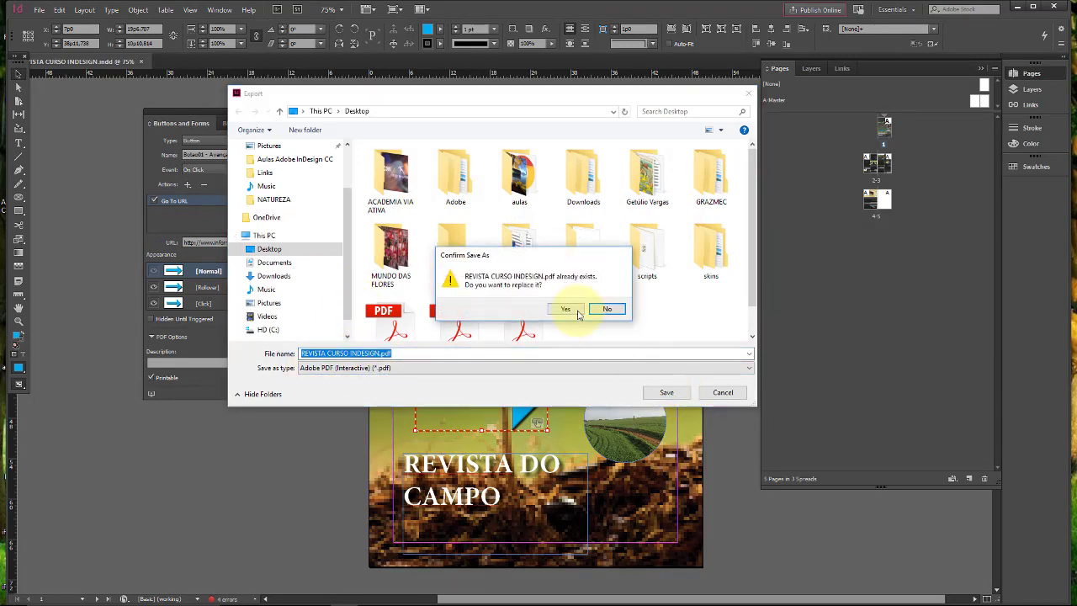
{"action": "left_click", "coordinate": [579, 309]}
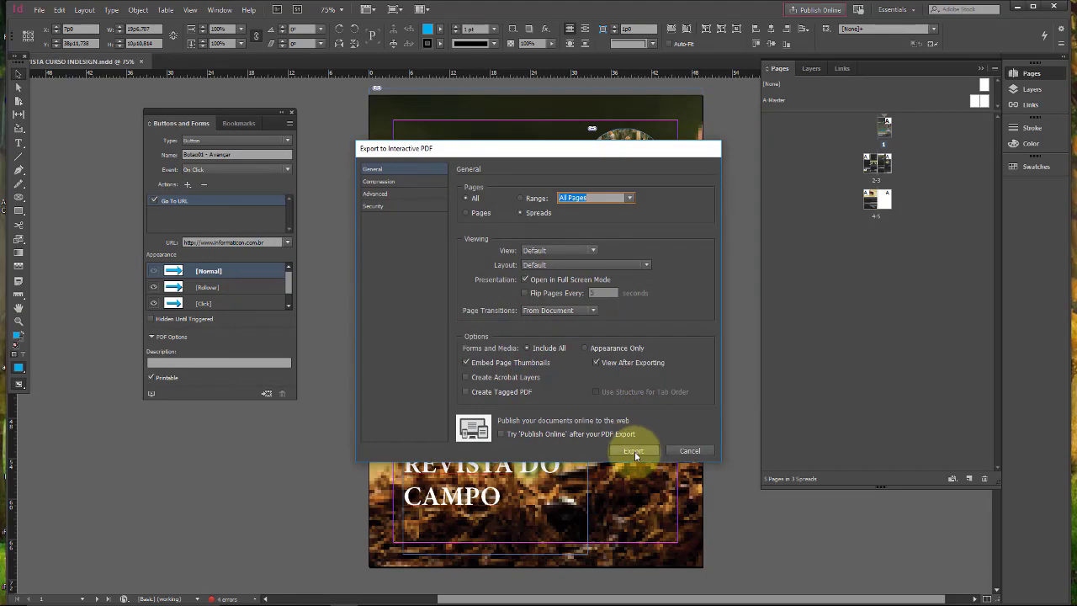
{"action": "left_click", "coordinate": [633, 450]}
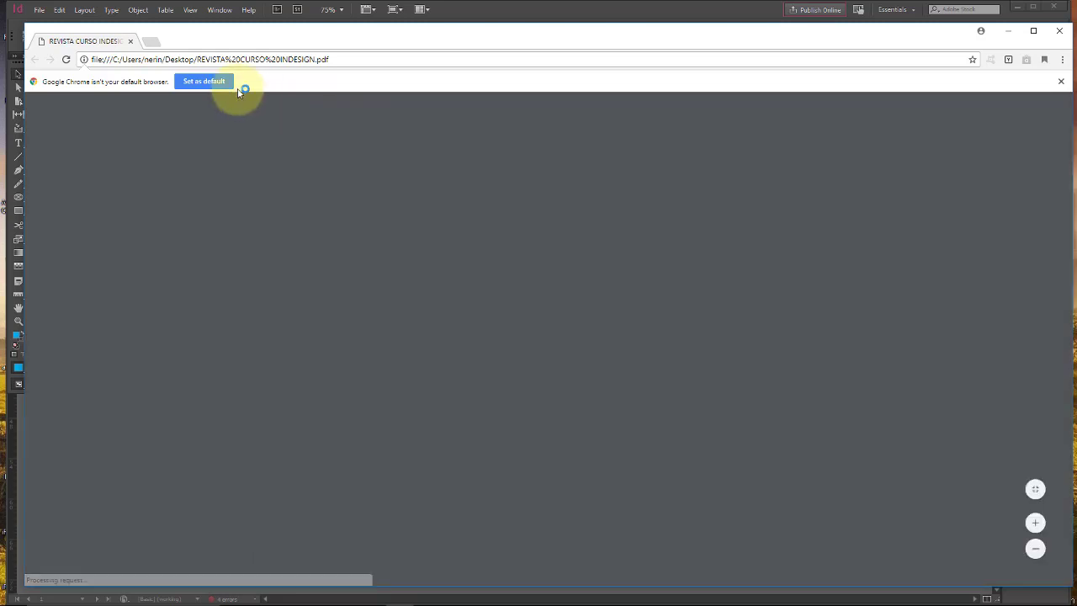
Step: Test the arrow button's web link in the exported PDF in Chrome, and close the browser to return to InDesign
{"action": "left_click", "coordinate": [212, 80]}
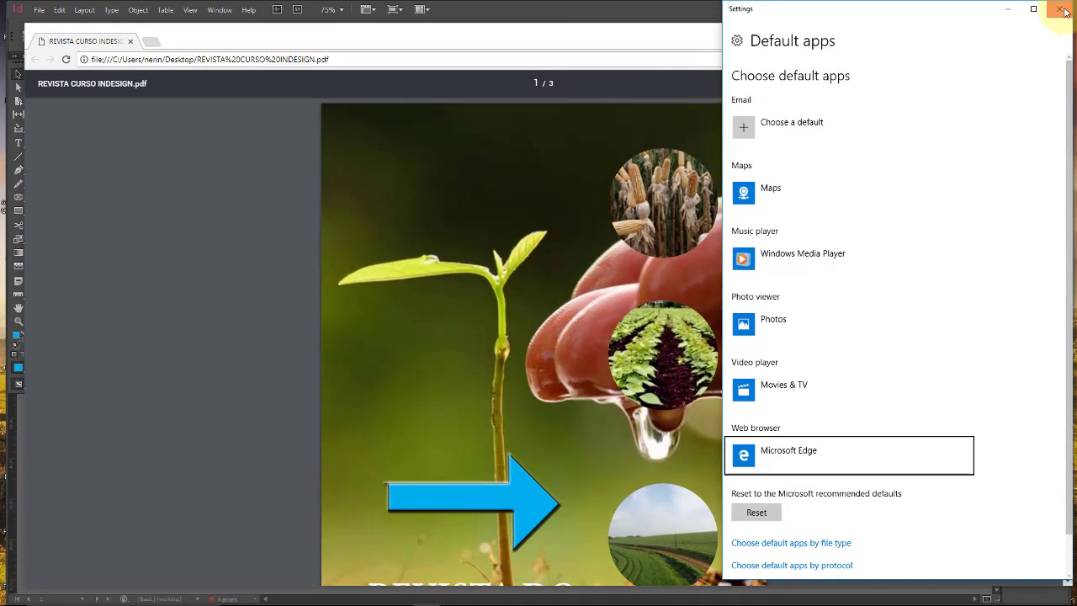
{"action": "left_click", "coordinate": [1062, 10]}
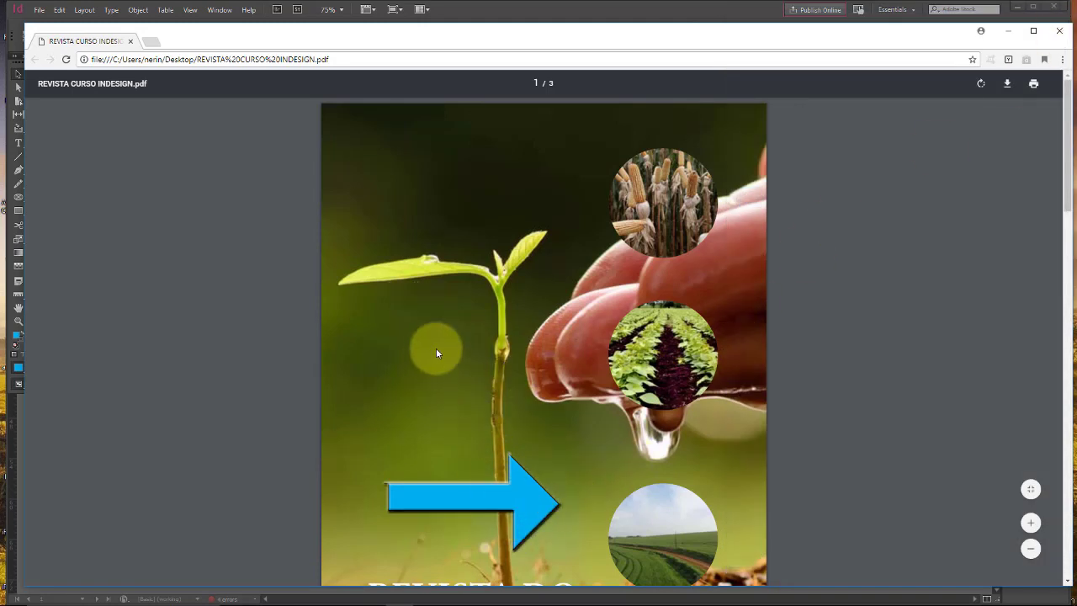
{"action": "left_click", "coordinate": [530, 504]}
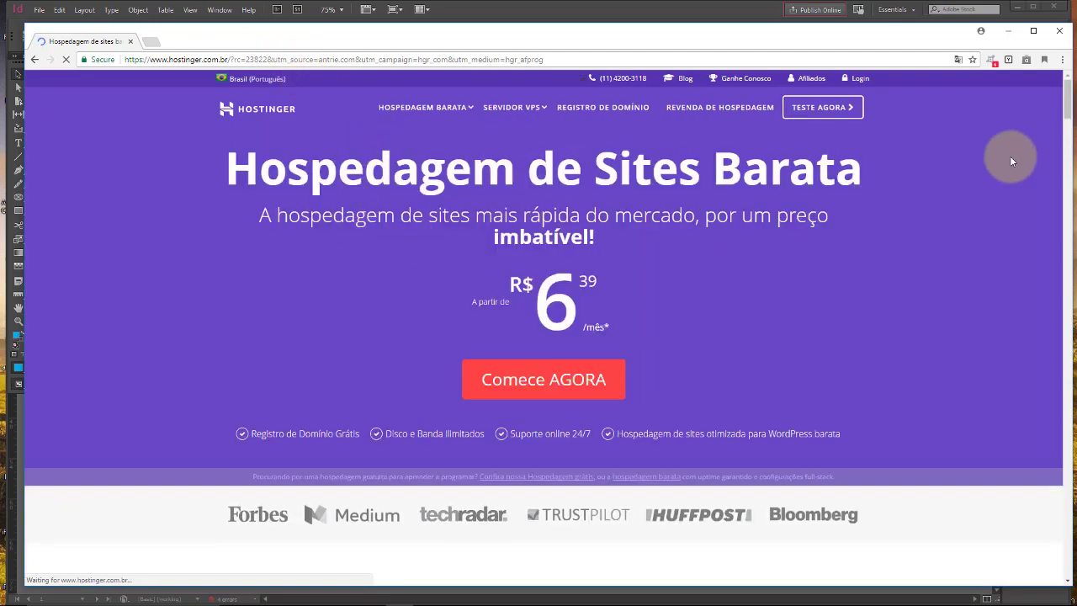
{"action": "left_click_drag", "start_coordinate": [1070, 101], "coordinate": [1054, 71]}
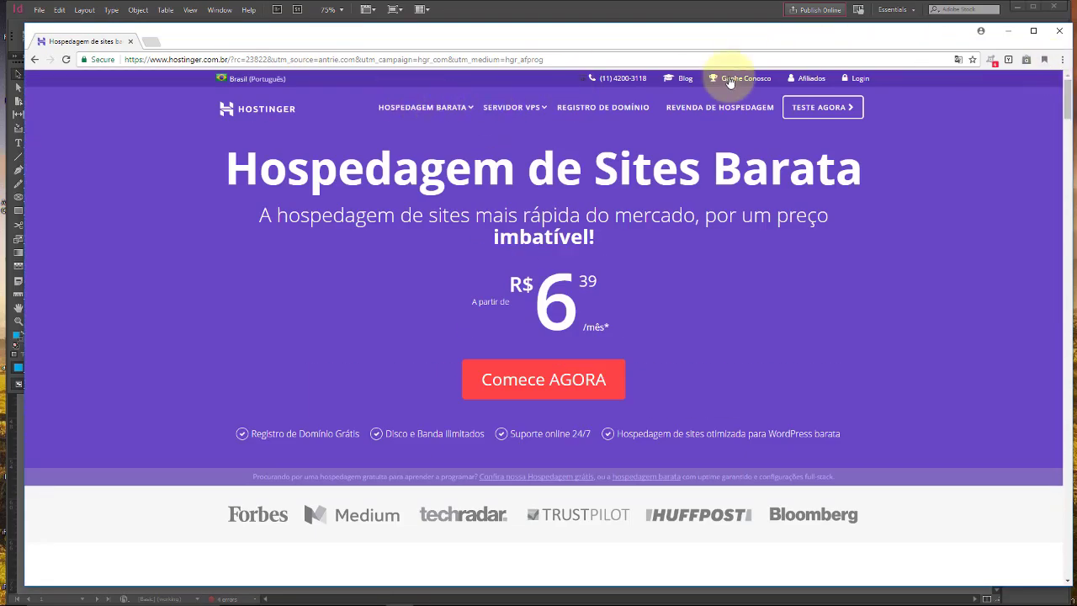
{"action": "left_click", "coordinate": [1060, 34]}
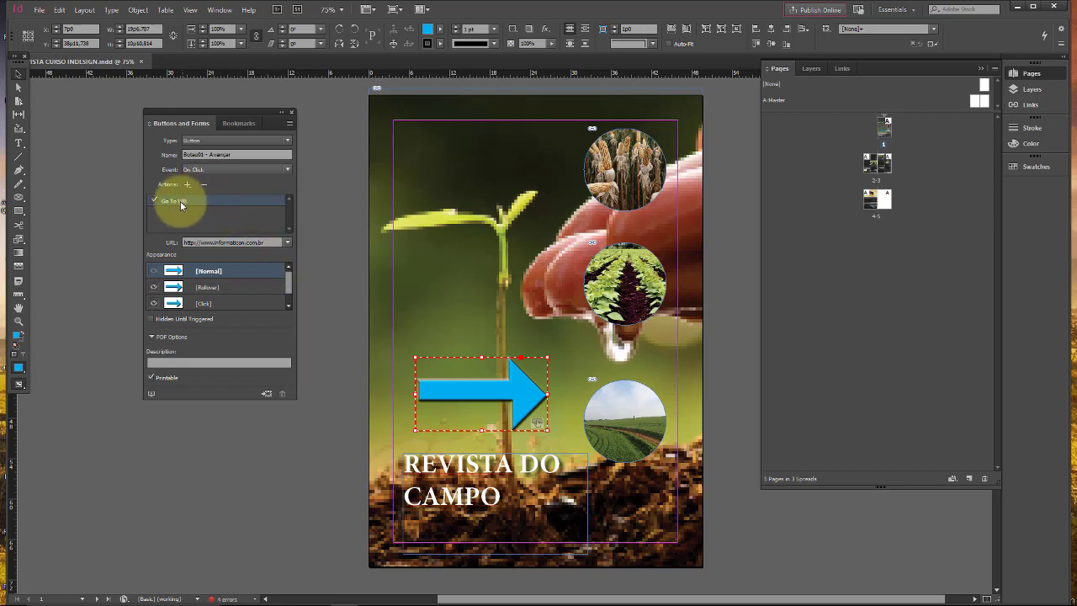
Step: Delete the arrow button's Go To URL action and add a Go To Next Page action in its place
{"action": "left_click", "coordinate": [202, 186]}
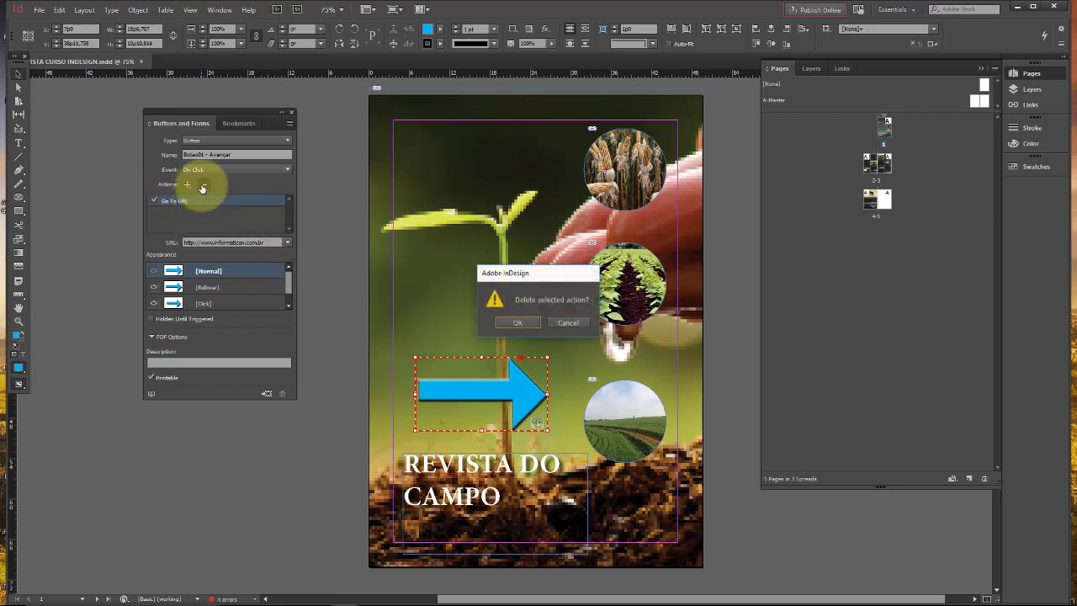
{"action": "left_click", "coordinate": [527, 323]}
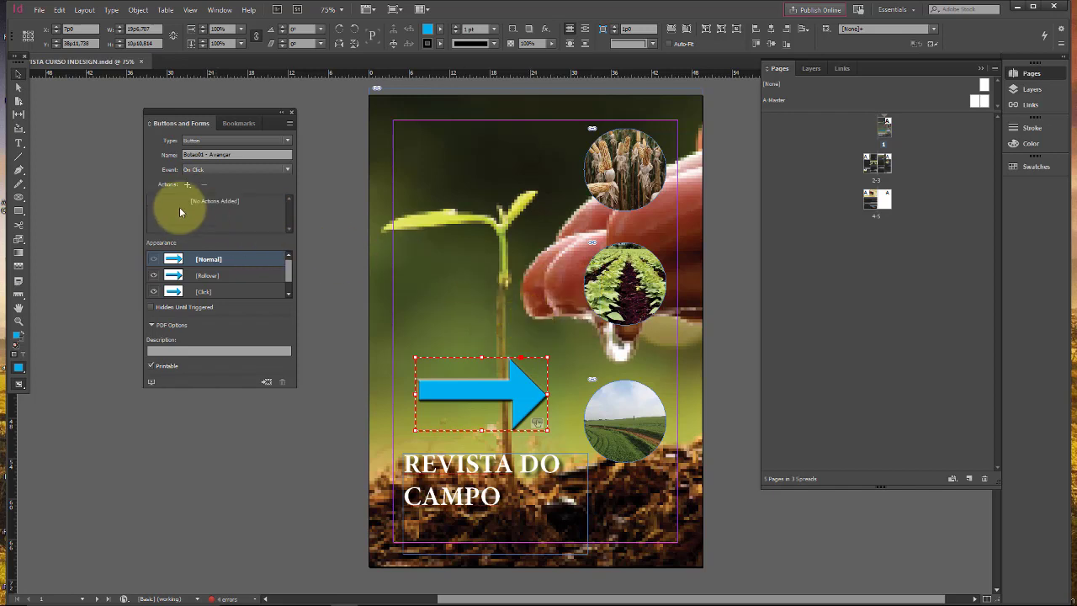
{"action": "left_click", "coordinate": [189, 184]}
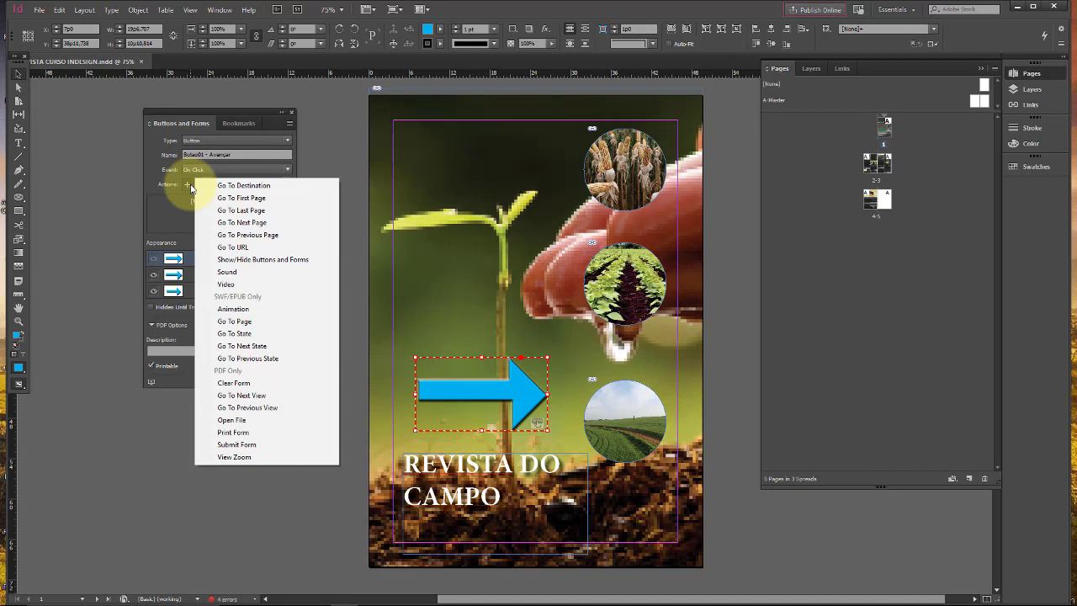
{"action": "left_click", "coordinate": [263, 223]}
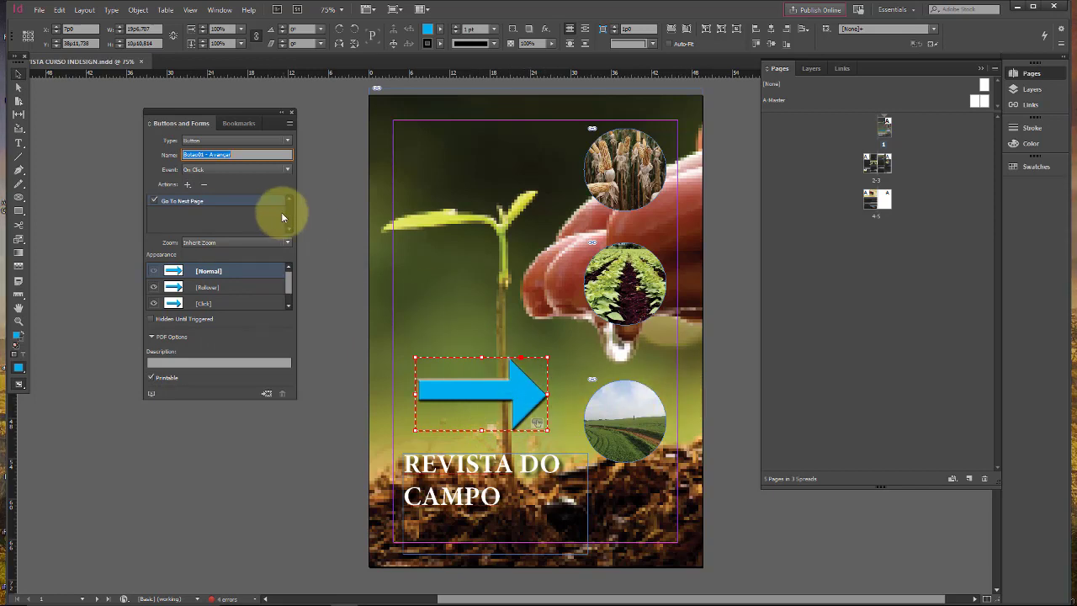
Step: Shrink the arrow button to about 7p9.6 by 4p1.2, place it in the cover's lower-right margin corner, and preview the interactivity briefly
{"action": "left_click", "coordinate": [346, 272]}
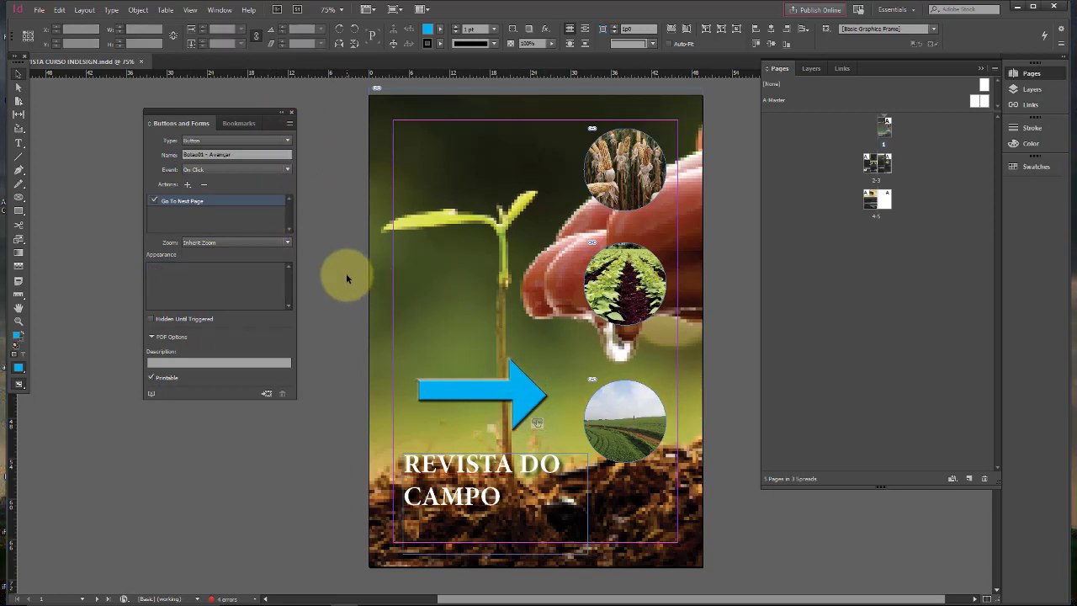
{"action": "left_click", "coordinate": [528, 392]}
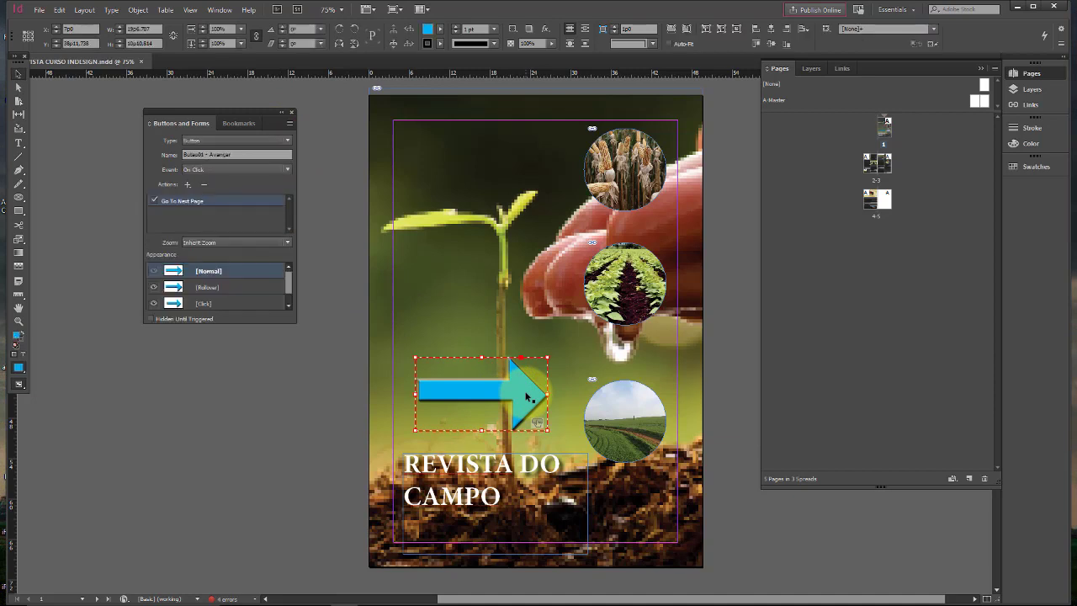
{"action": "left_click_drag", "start_coordinate": [545, 430], "coordinate": [648, 527]}
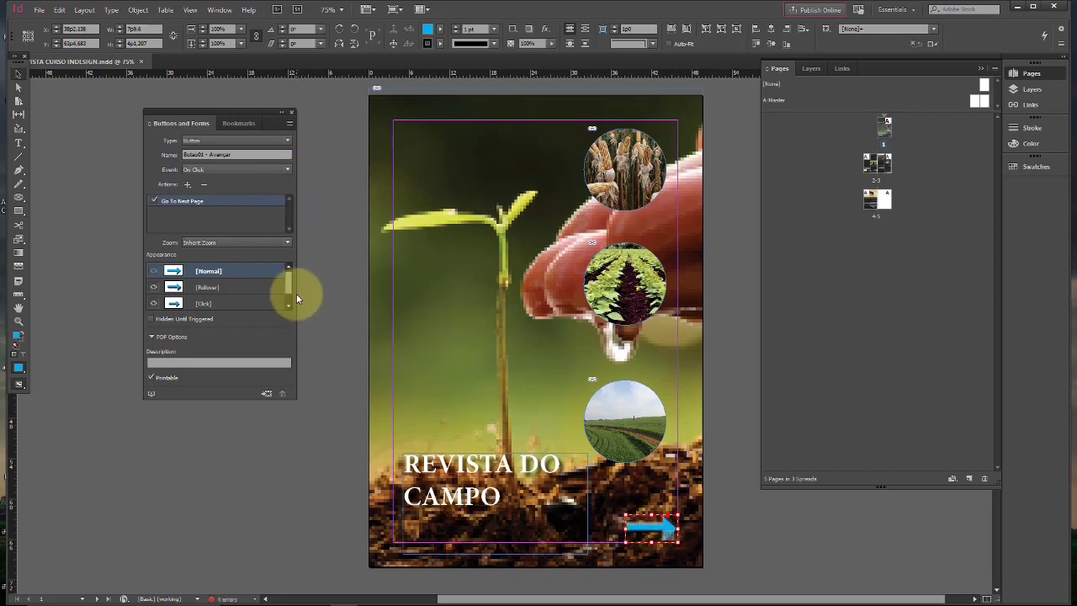
{"action": "left_click", "coordinate": [152, 396]}
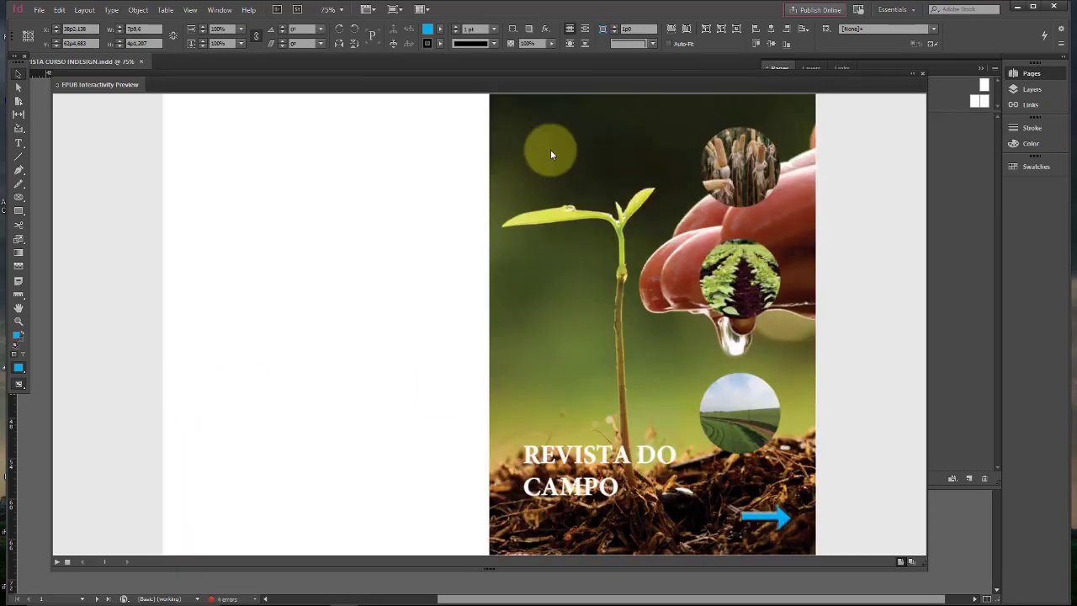
{"action": "left_click", "coordinate": [922, 74]}
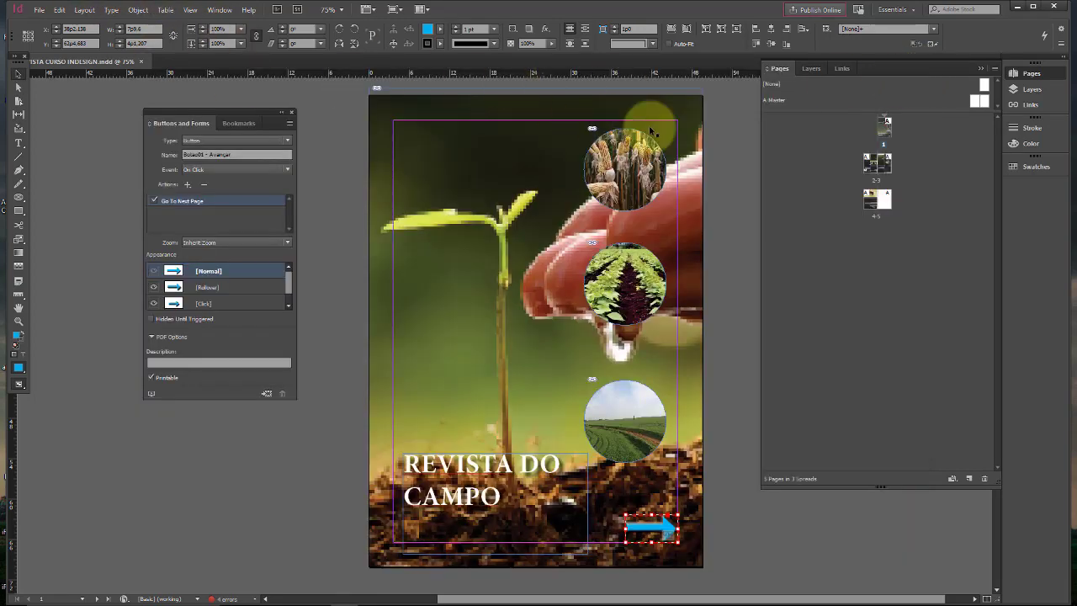
Step: Start an interactive PDF export of REVISTA CURSO INDESIGN.pdf to the Desktop, replacing the existing file
{"action": "left_click", "coordinate": [39, 10]}
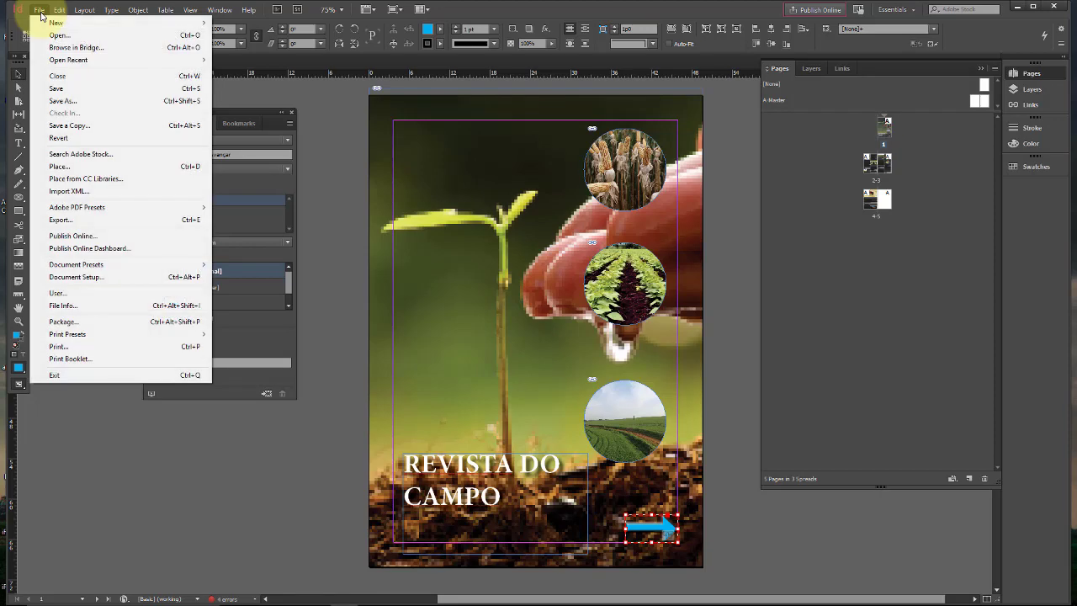
{"action": "left_click", "coordinate": [127, 222]}
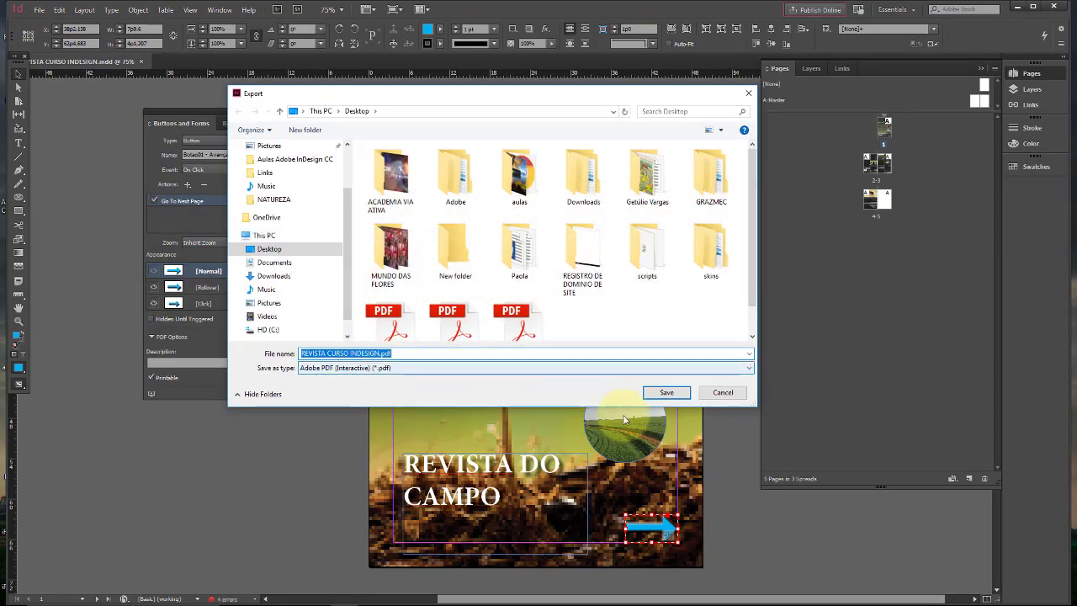
{"action": "left_click", "coordinate": [666, 393]}
{"action": "left_click", "coordinate": [568, 311]}
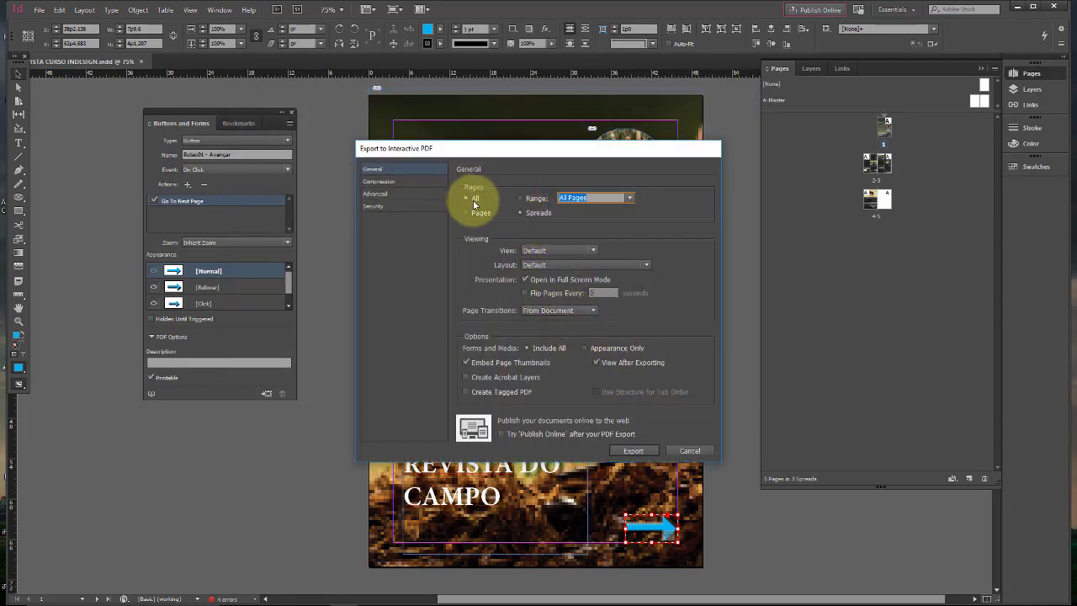
Step: Set the PDF's JPEG quality to High, keeping JPEG (Lossy) compression, and export the file
{"action": "left_click", "coordinate": [380, 206]}
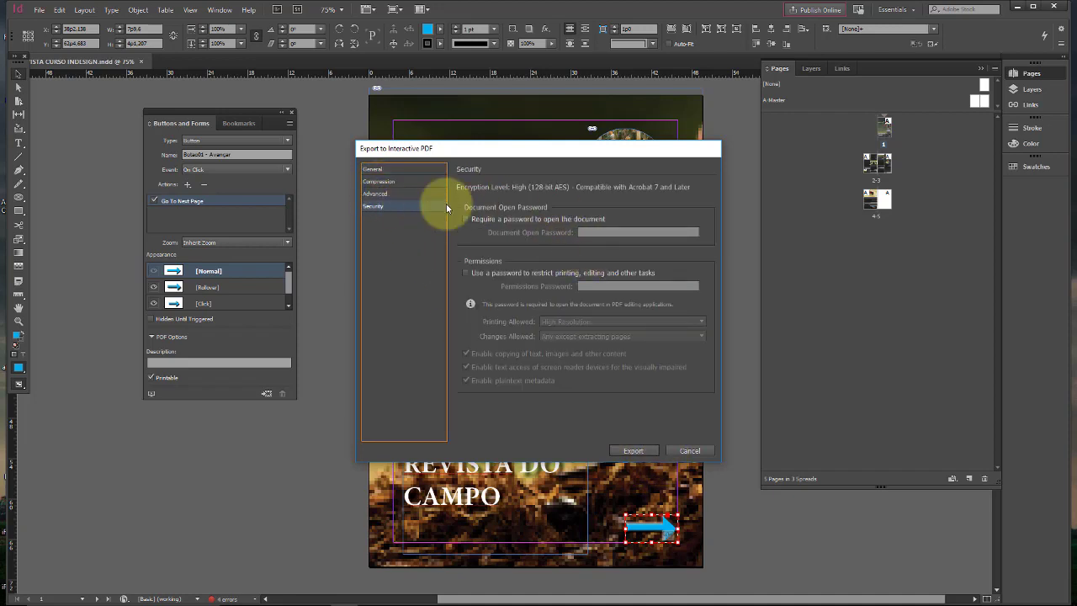
{"action": "left_click", "coordinate": [379, 182]}
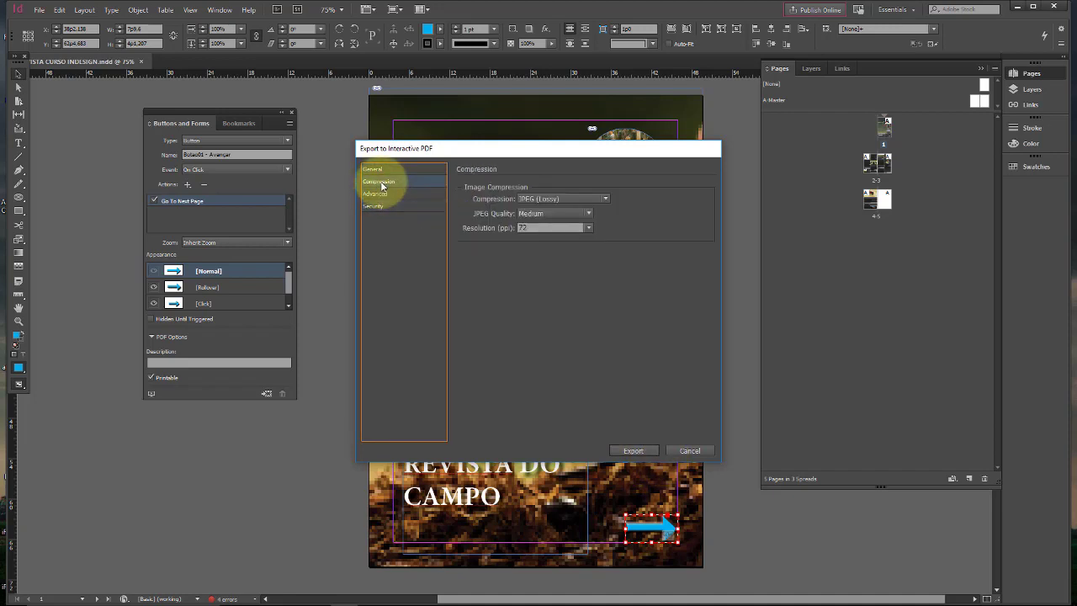
{"action": "left_click", "coordinate": [605, 198]}
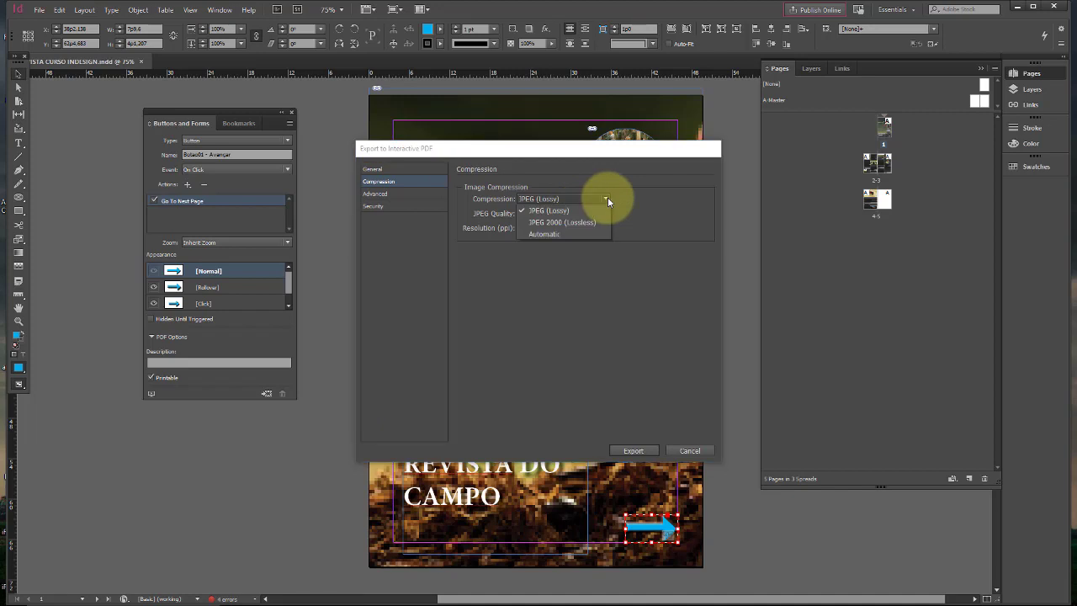
{"action": "left_click", "coordinate": [605, 199]}
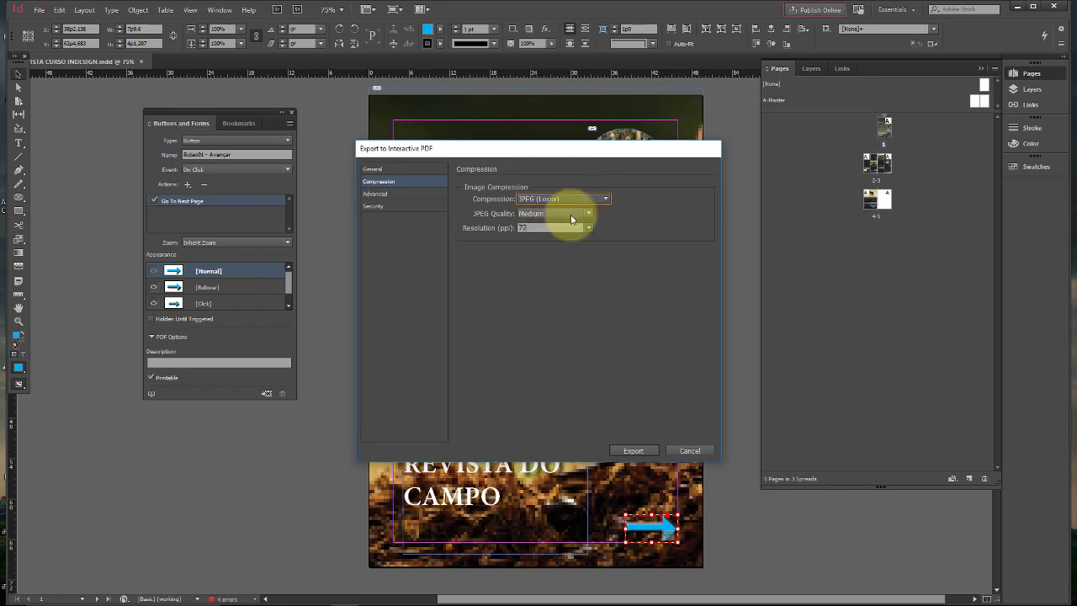
{"action": "left_click", "coordinate": [579, 214]}
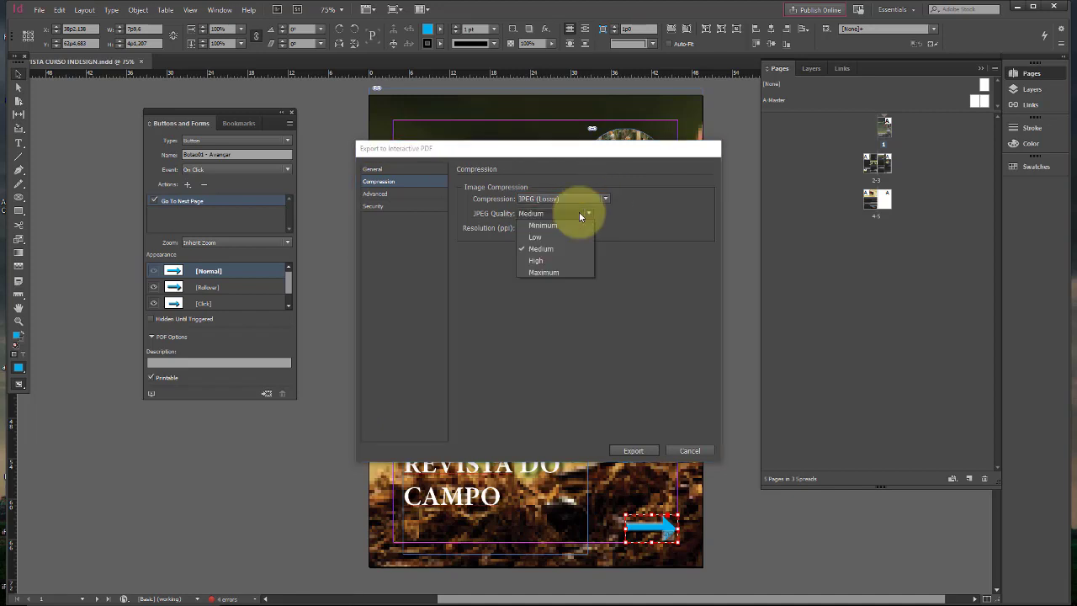
{"action": "left_click", "coordinate": [558, 260]}
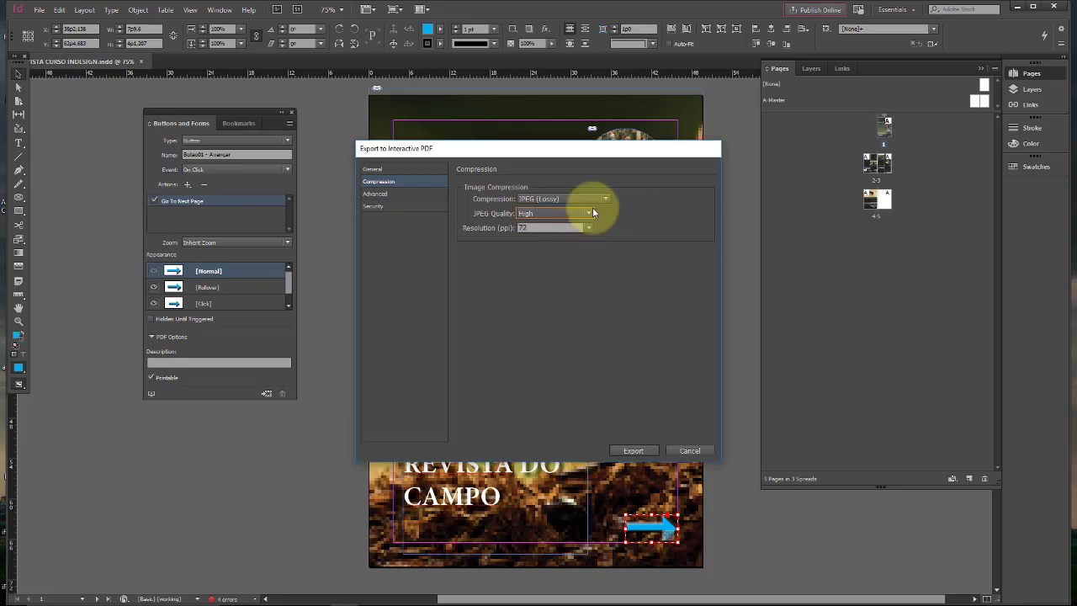
{"action": "left_click", "coordinate": [633, 450]}
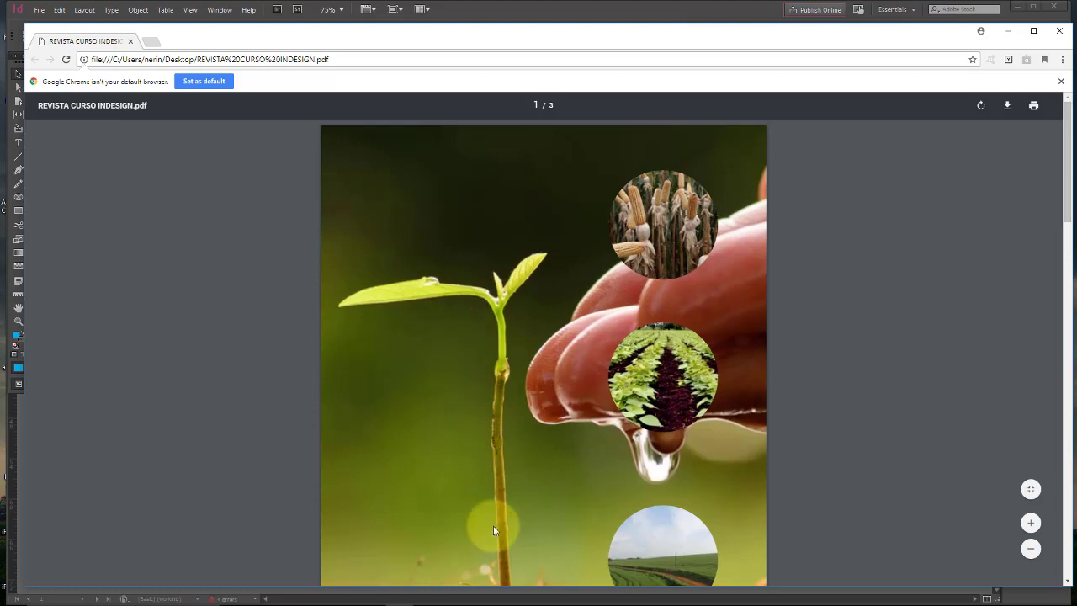
Step: Switch back to InDesign and set the selected arrow button's display performance to High Quality Display
{"action": "mouse_move", "coordinate": [404, 602]}
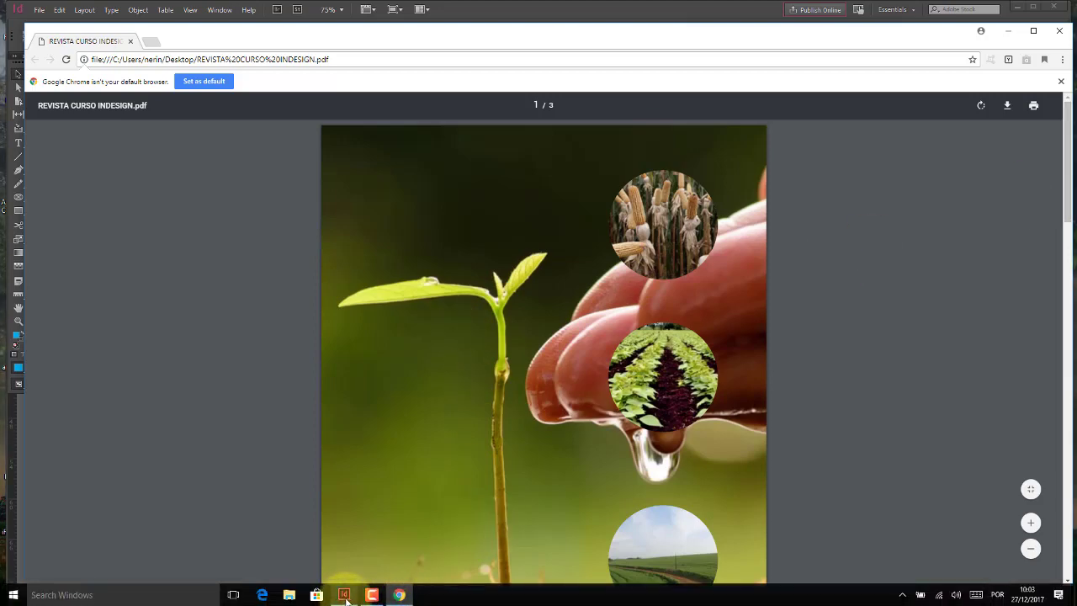
{"action": "left_click", "coordinate": [344, 595]}
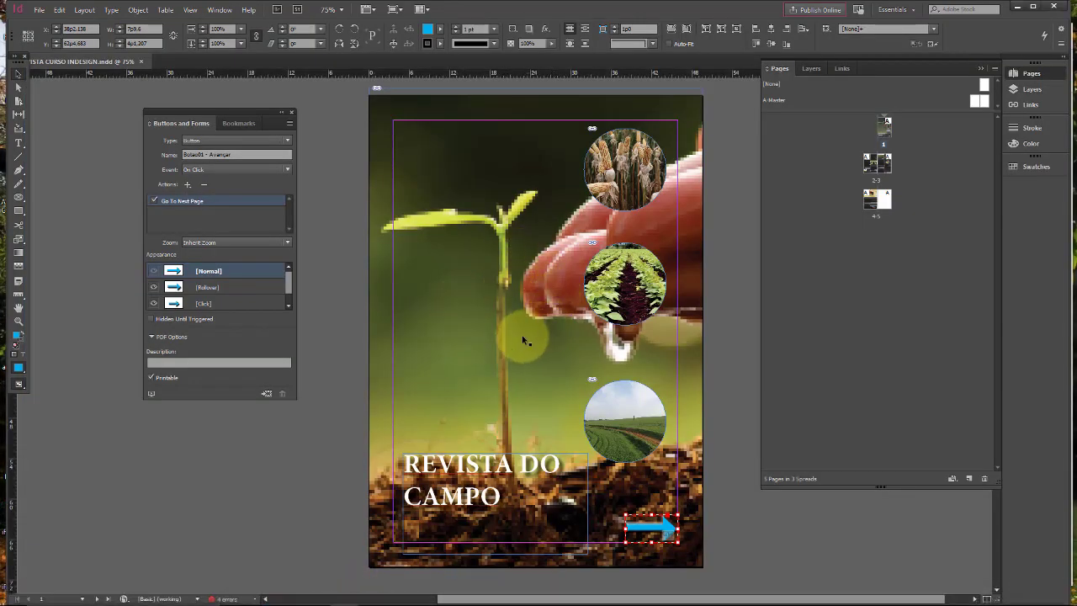
{"action": "right_click", "coordinate": [488, 272]}
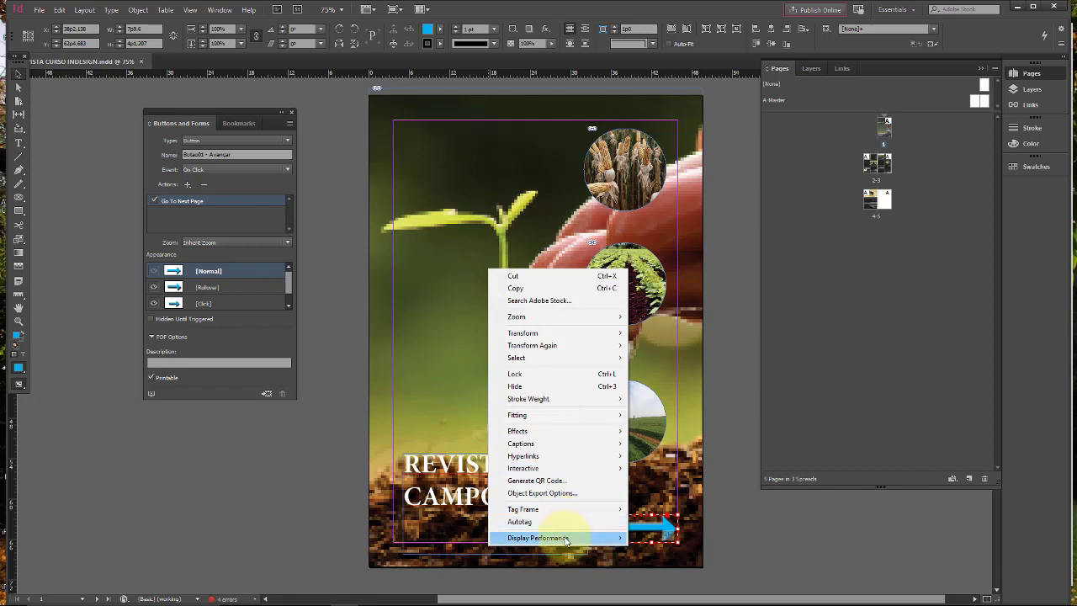
{"action": "mouse_move", "coordinate": [563, 539]}
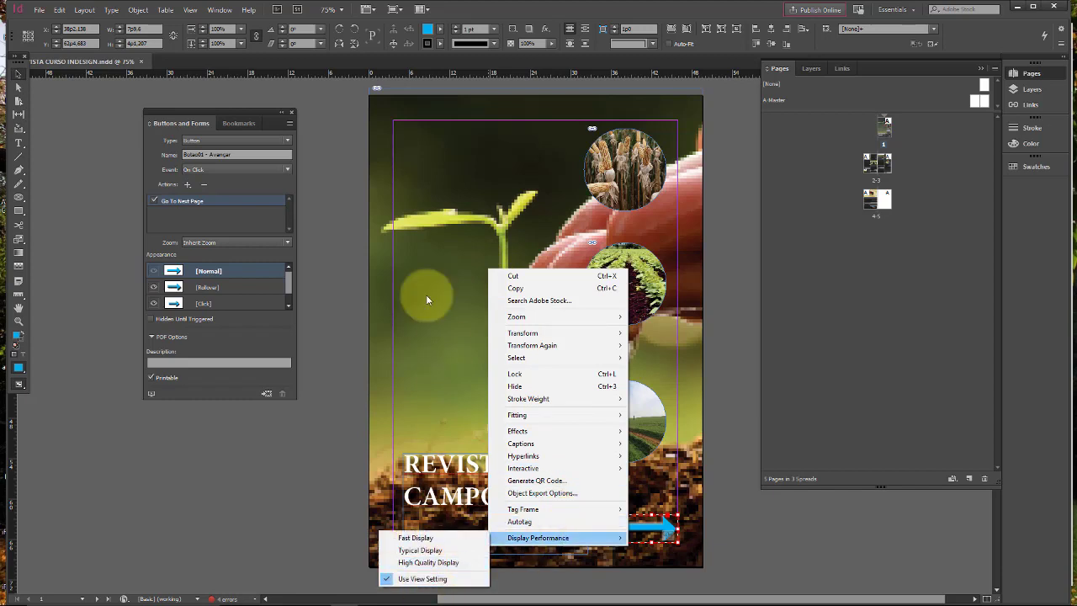
{"action": "left_click", "coordinate": [466, 563]}
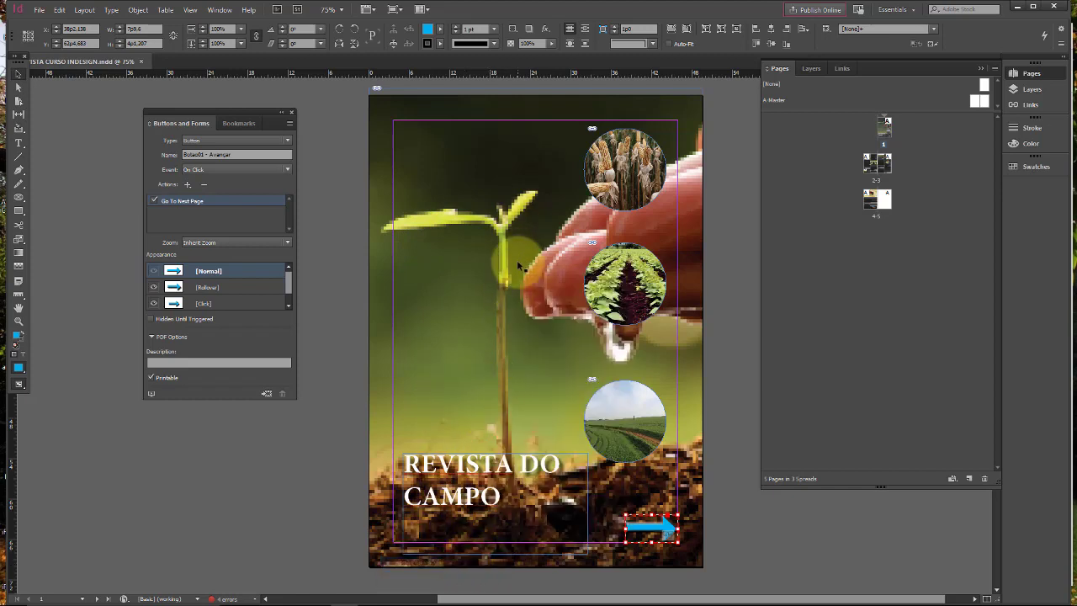
Step: Set the display performance of the cover's background image to High Quality Display
{"action": "right_click", "coordinate": [471, 308]}
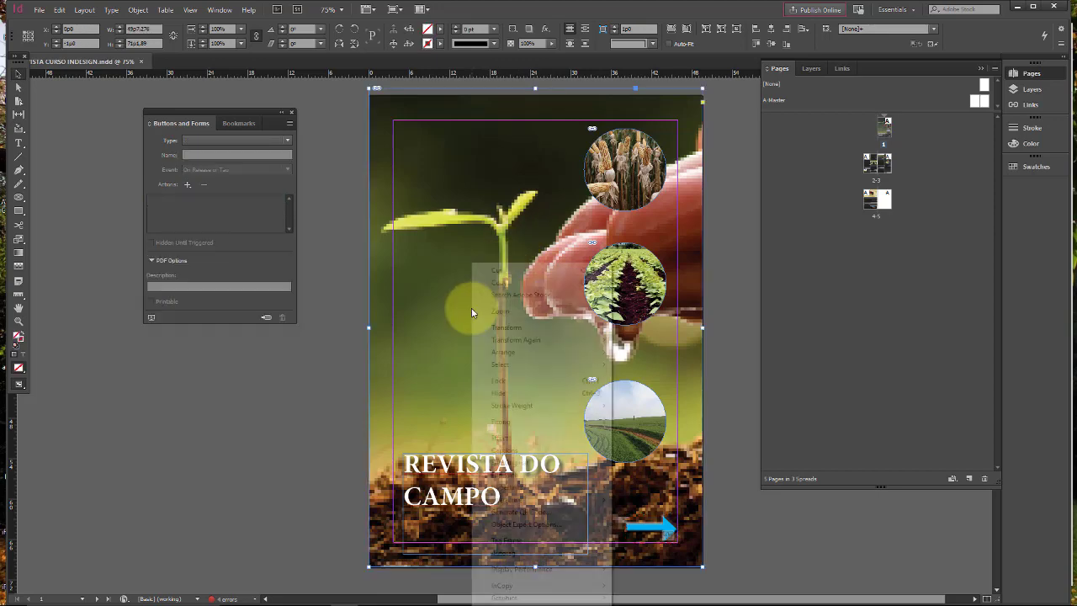
{"action": "mouse_move", "coordinate": [528, 572]}
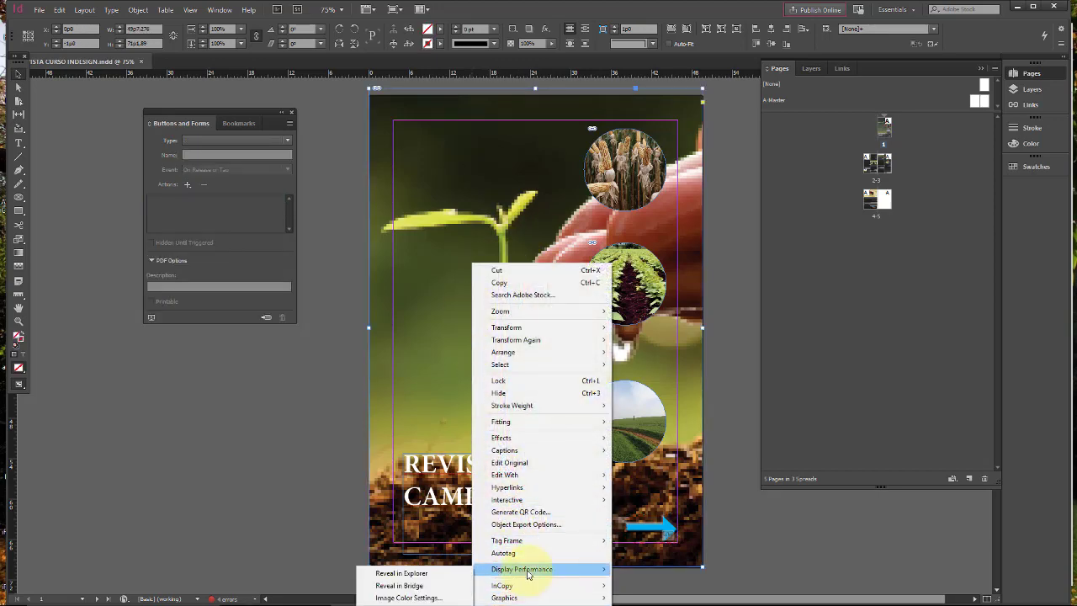
{"action": "left_click", "coordinate": [445, 552]}
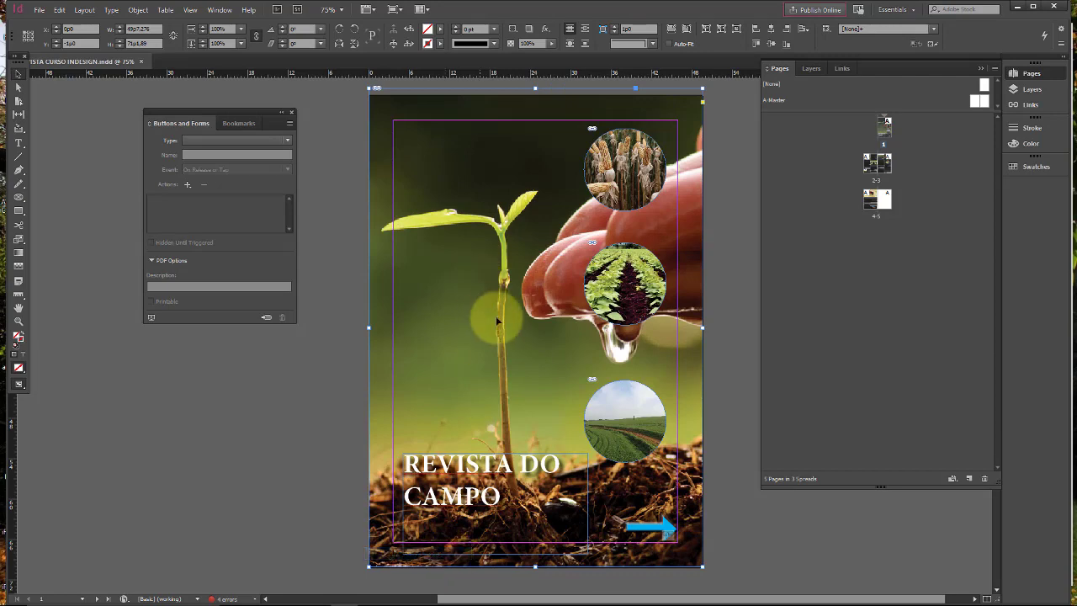
Step: Switch to Chrome, look through the cover and inner pages of the exported PDF, and close the browser
{"action": "mouse_move", "coordinate": [469, 599]}
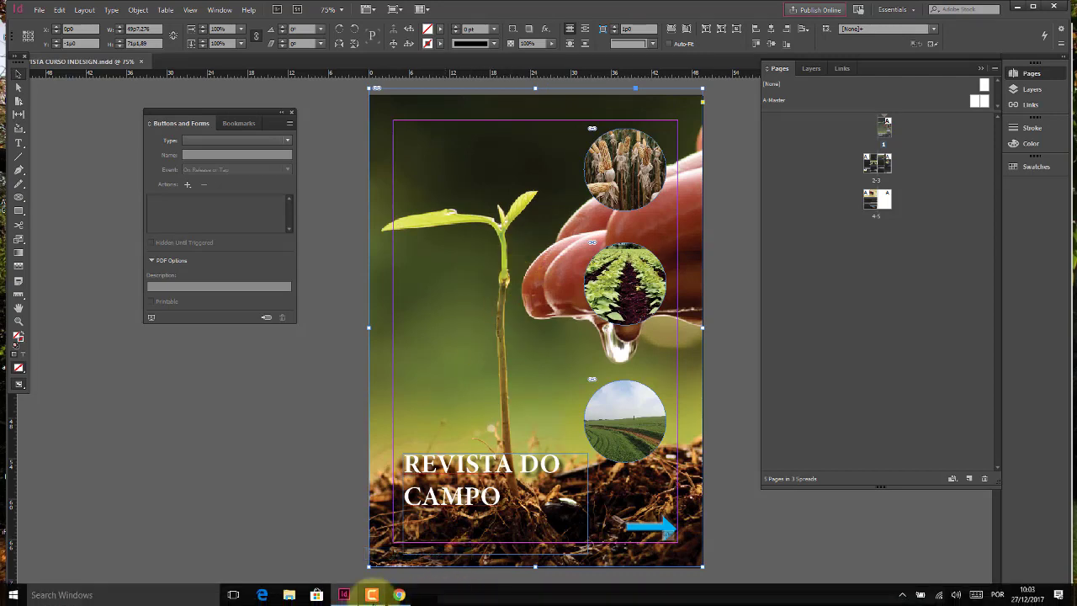
{"action": "left_click", "coordinate": [398, 594]}
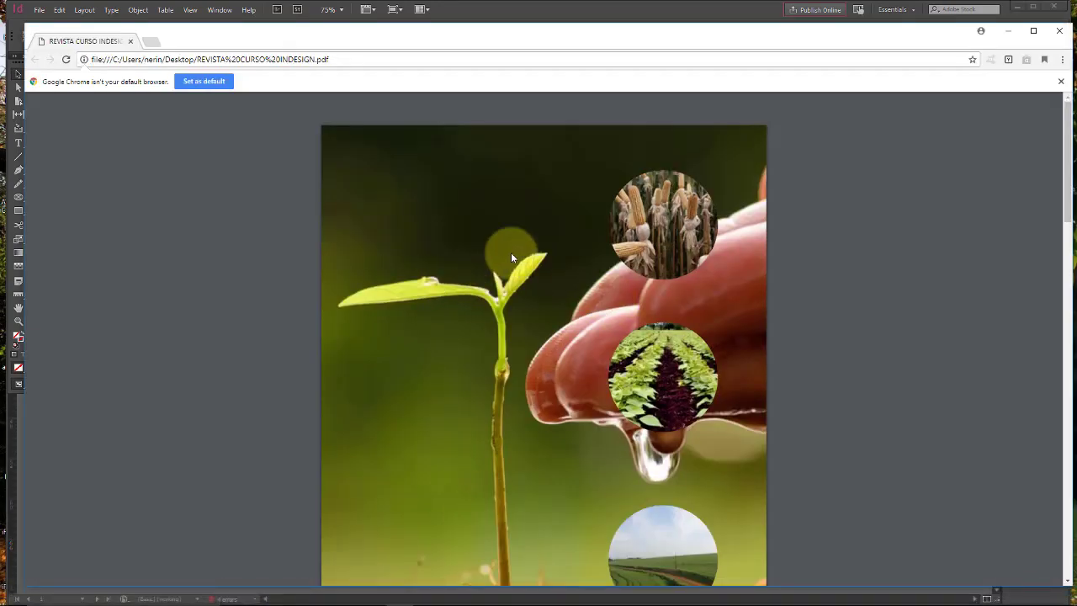
{"action": "left_click_drag", "start_coordinate": [1070, 164], "coordinate": [1066, 196]}
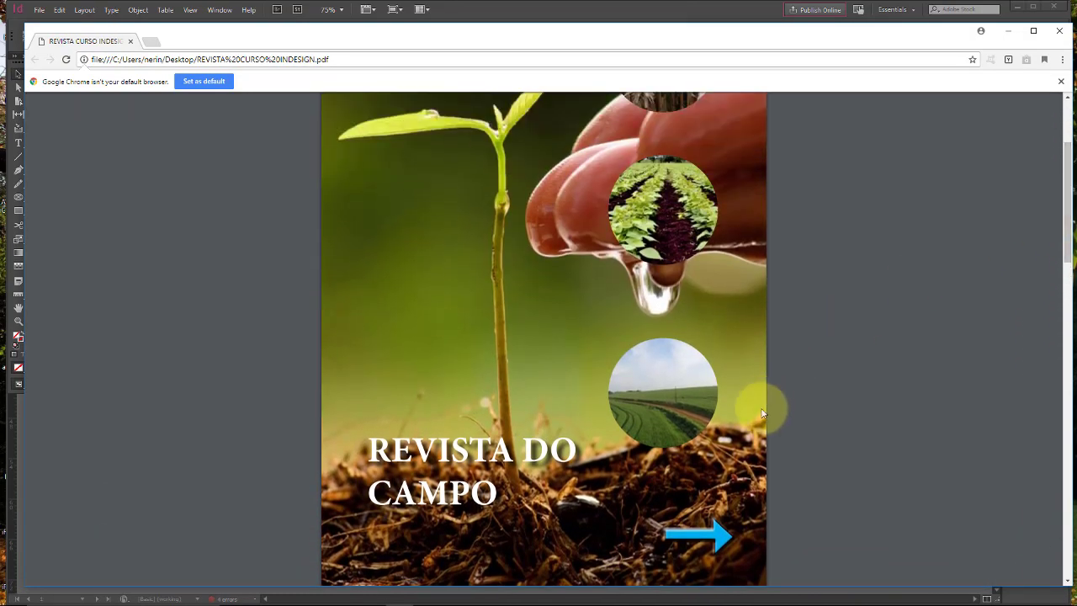
{"action": "scroll", "coordinate": [715, 538], "scroll_direction": "down", "scroll_amount": 5}
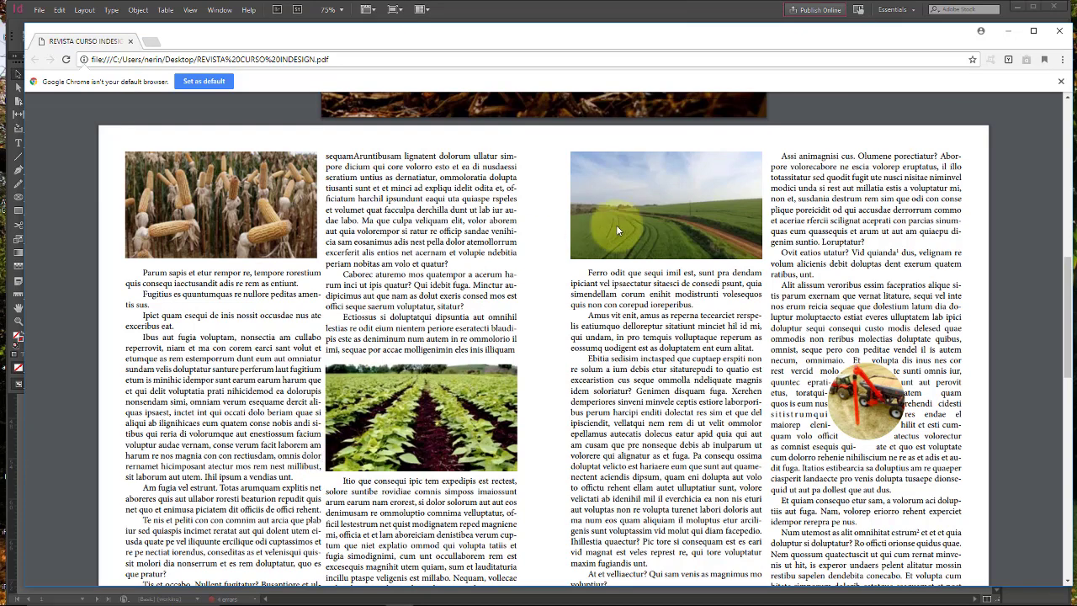
{"action": "left_click", "coordinate": [1057, 32]}
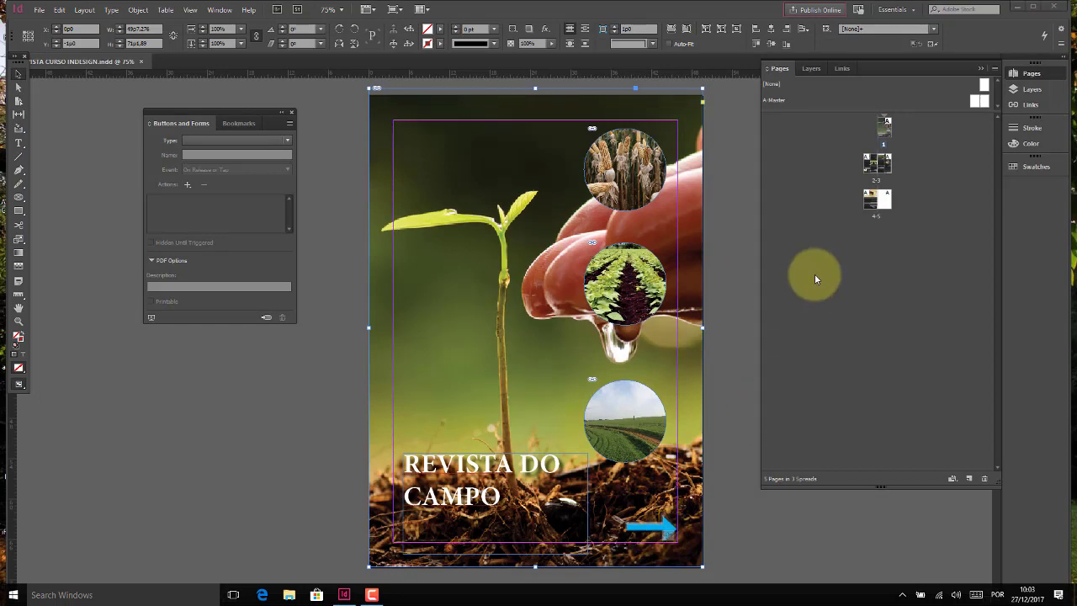
Step: Look through the inner spreads on pages 2-5, return to the cover and review the arrow button's name, event and action
{"action": "double_click", "coordinate": [870, 166]}
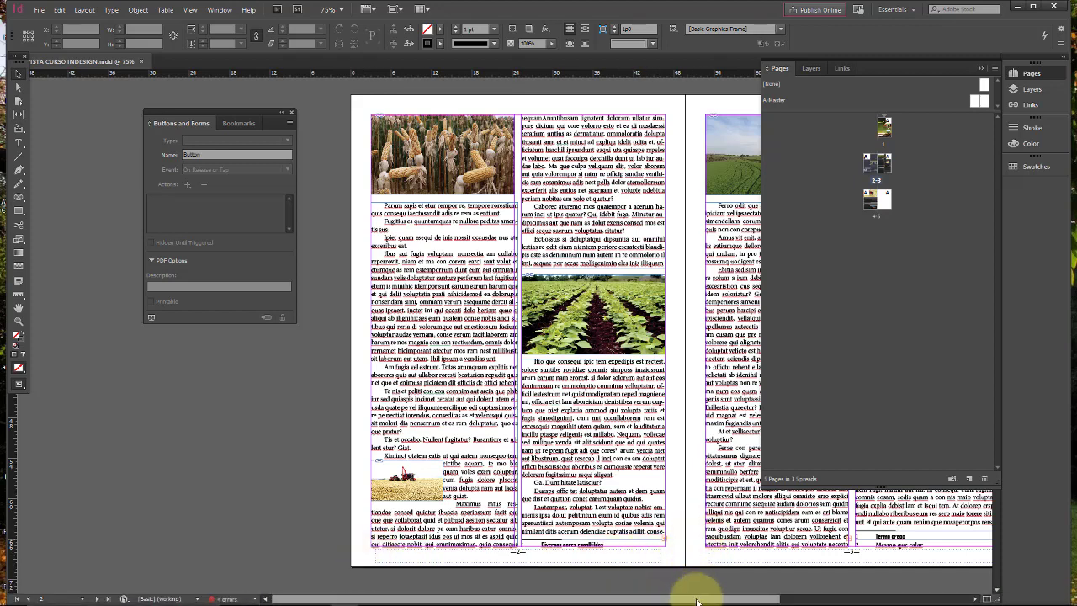
{"action": "left_click_drag", "start_coordinate": [696, 601], "coordinate": [824, 579]}
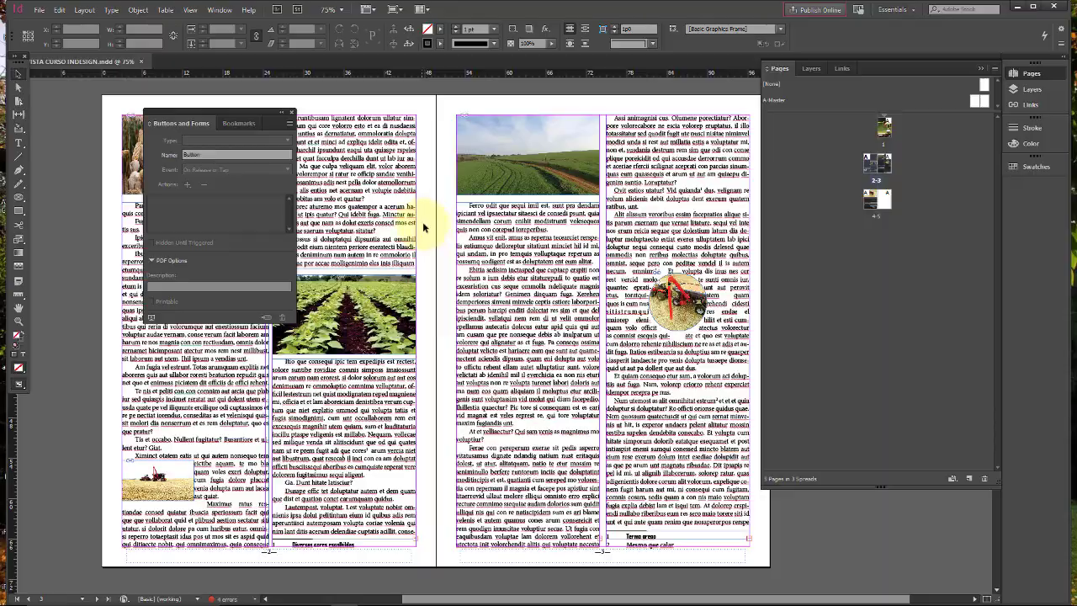
{"action": "scroll", "coordinate": [423, 227], "scroll_direction": "up", "scroll_amount": 2}
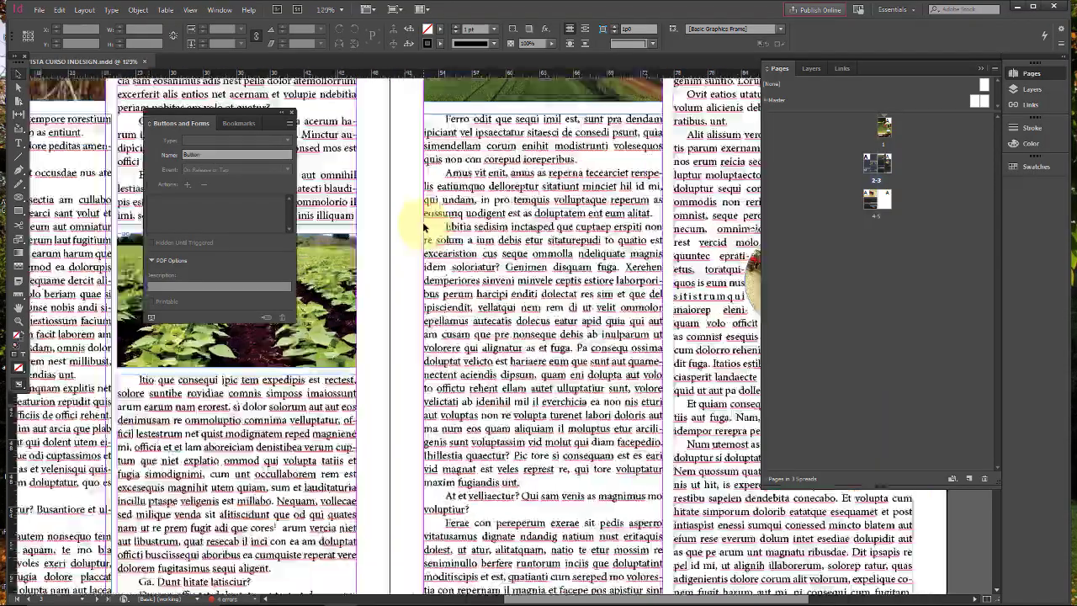
{"action": "left_click_drag", "start_coordinate": [425, 225], "coordinate": [383, 38]}
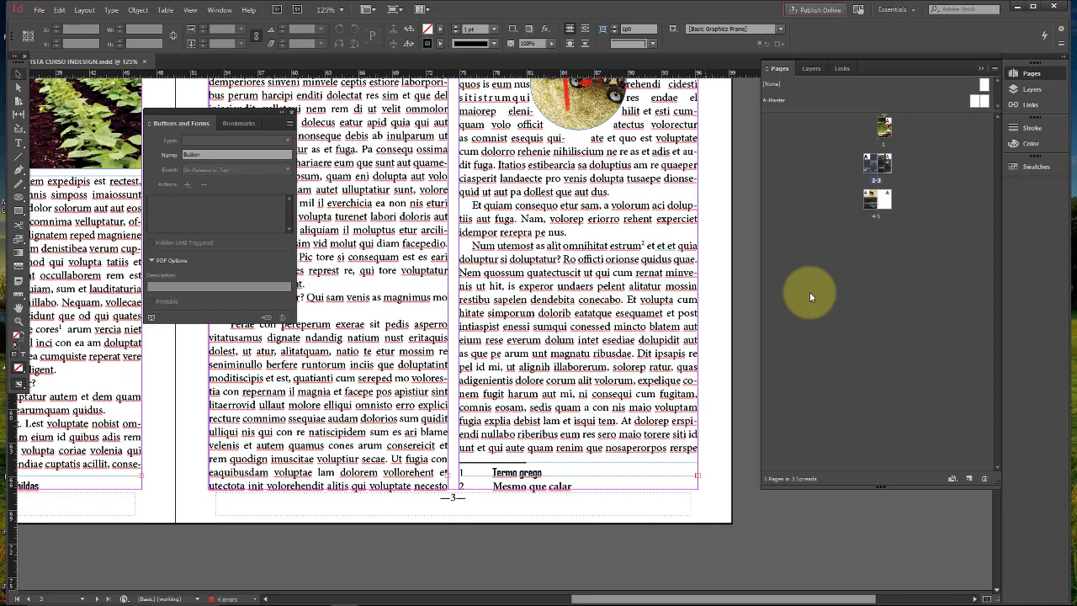
{"action": "double_click", "coordinate": [870, 199]}
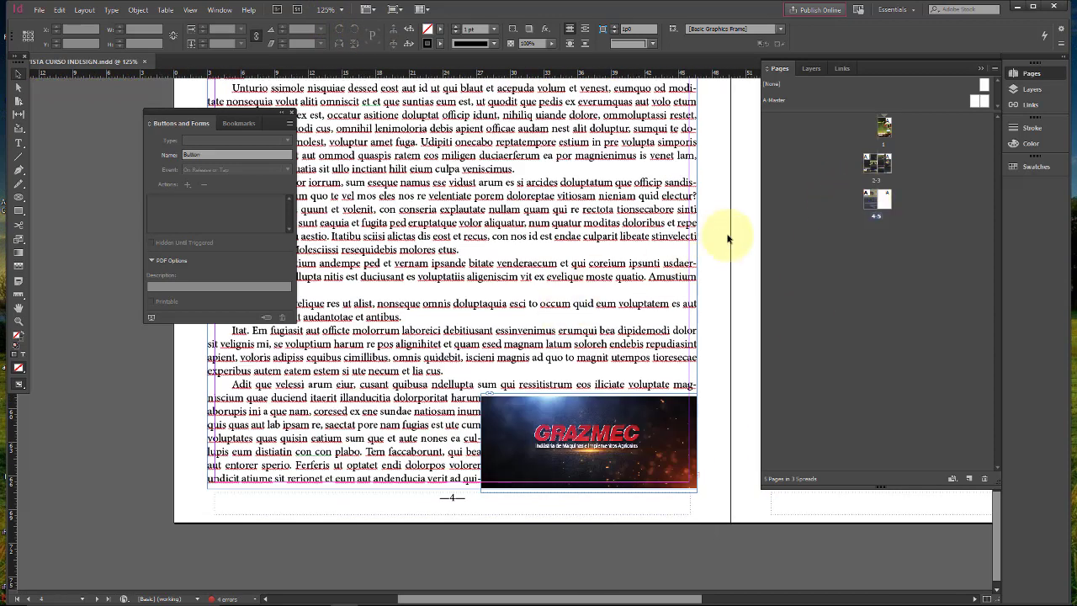
{"action": "double_click", "coordinate": [881, 129]}
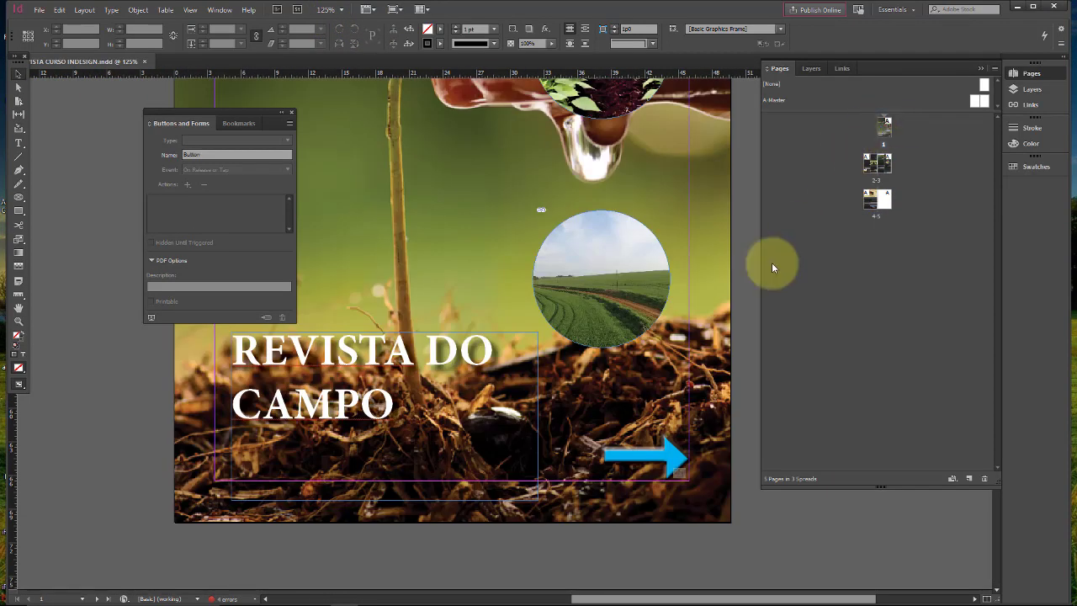
{"action": "left_click", "coordinate": [667, 465]}
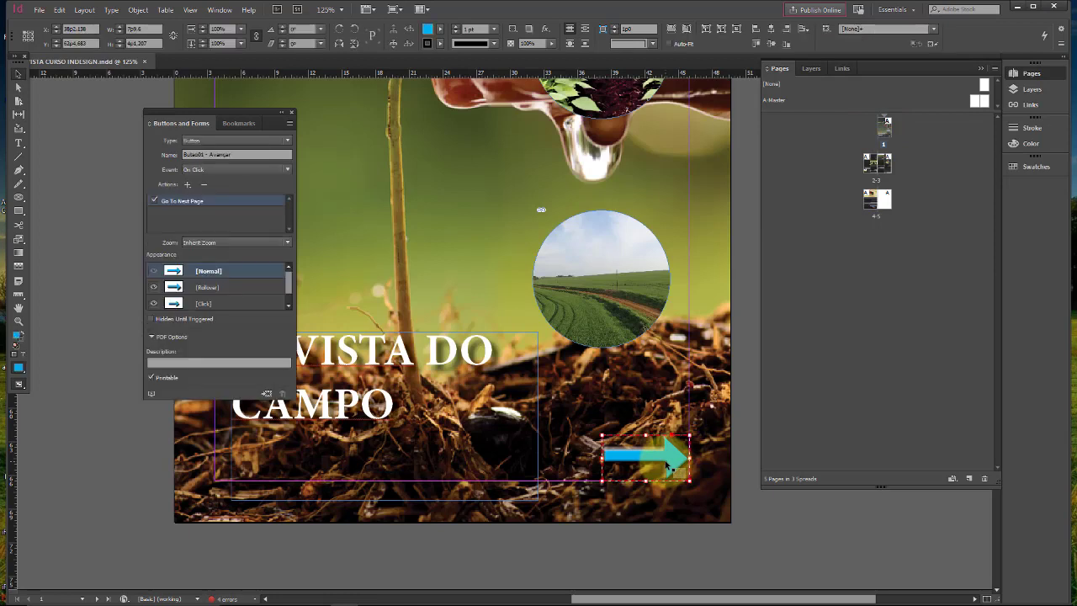
{"action": "left_click", "coordinate": [196, 155]}
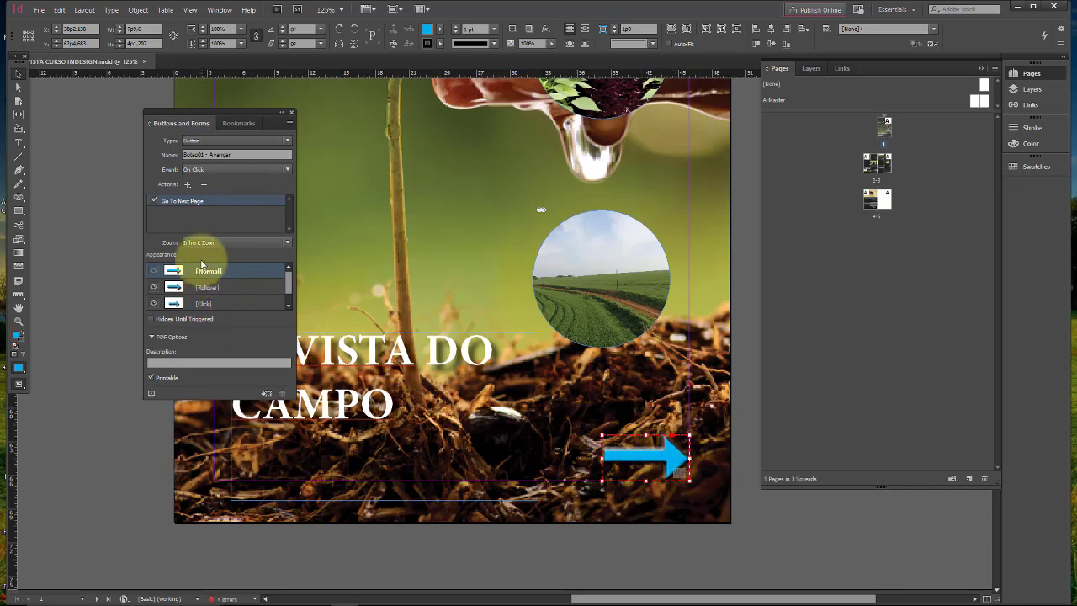
Step: On page 4, place red left-arrow button 139 from the Sample Buttons And Forms library at the left end of the footer
{"action": "double_click", "coordinate": [872, 202]}
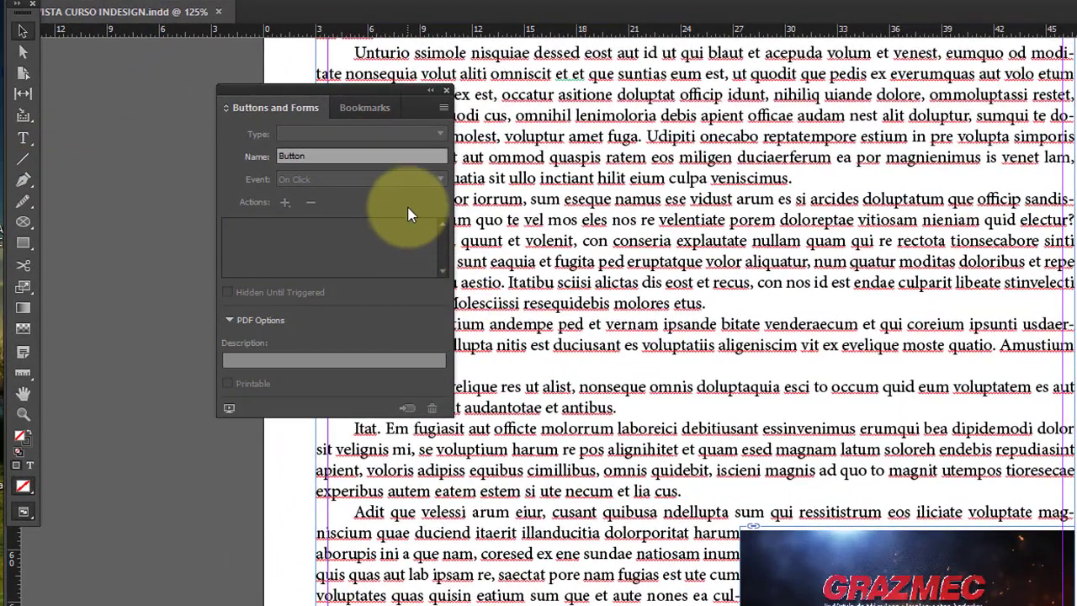
{"action": "left_click", "coordinate": [443, 110]}
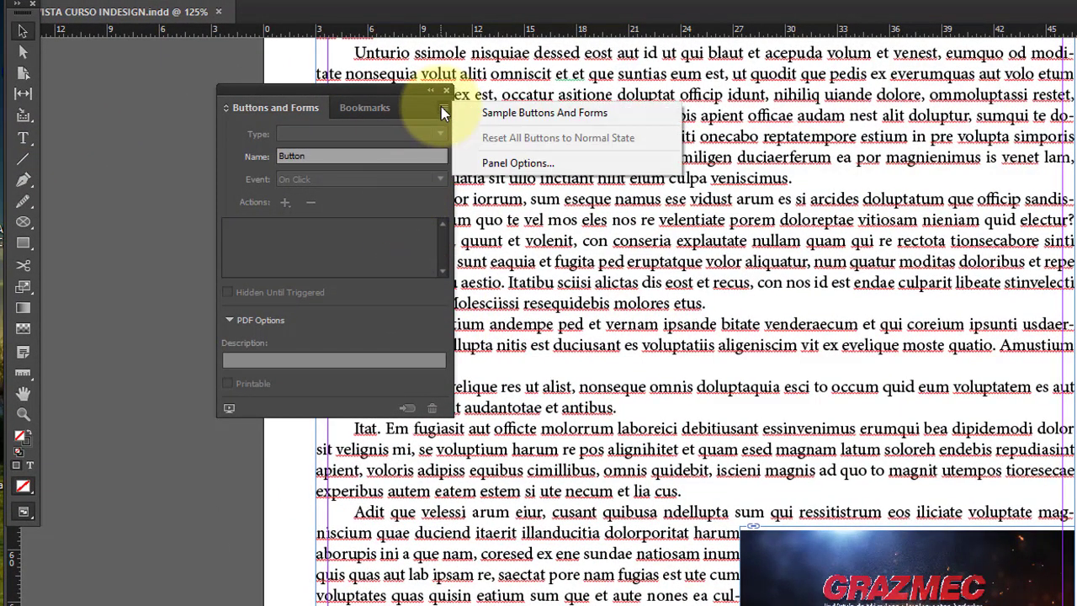
{"action": "left_click", "coordinate": [574, 112]}
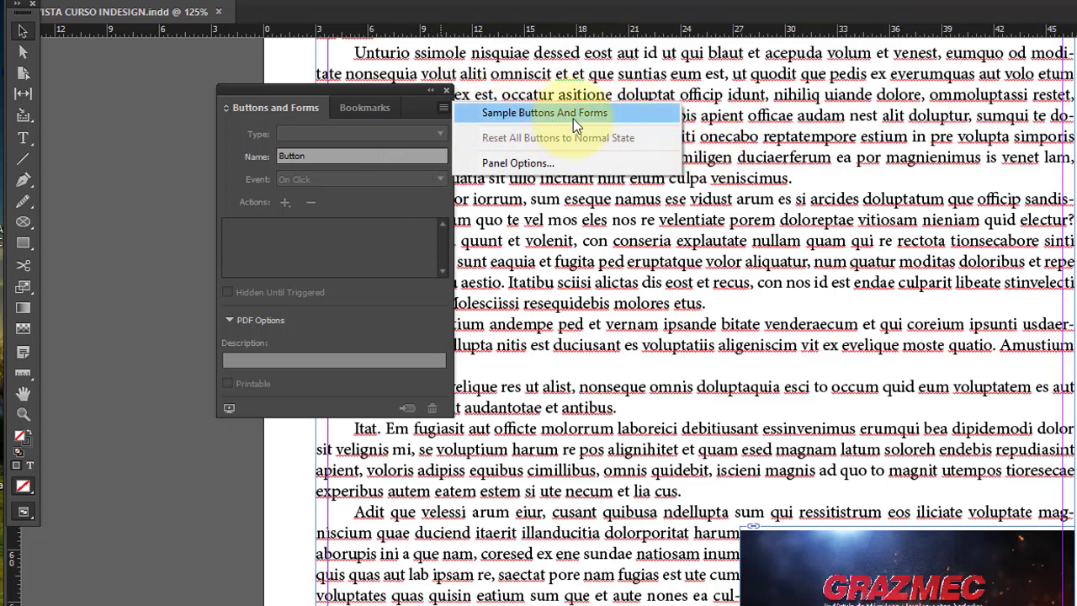
{"action": "left_click", "coordinate": [581, 118]}
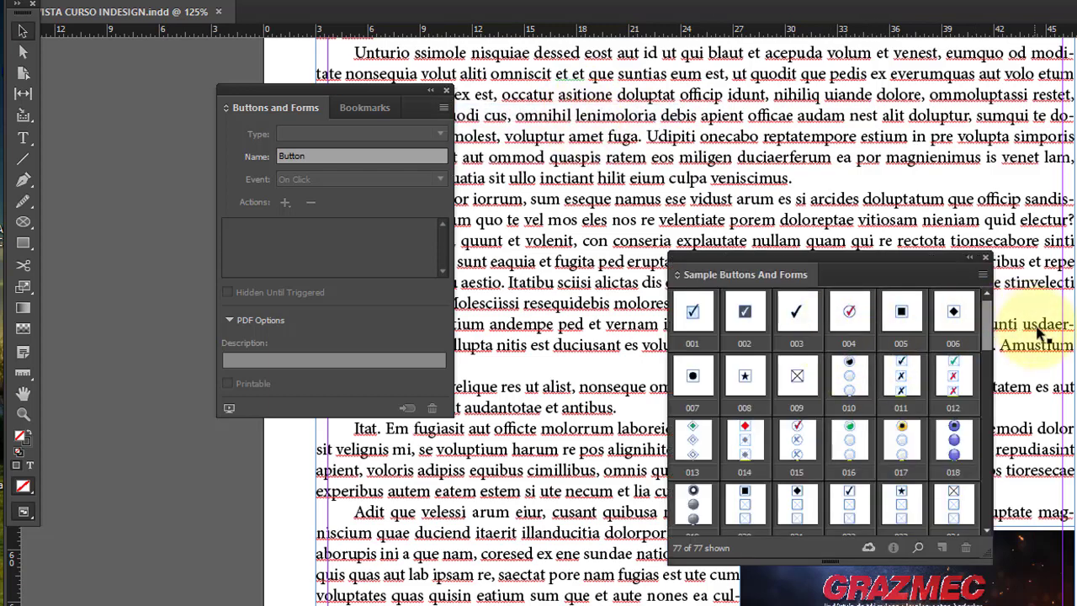
{"action": "mouse_move", "coordinate": [986, 313]}
{"action": "left_mouse_down"}
{"action": "mouse_move", "coordinate": [980, 362]}
{"action": "mouse_move", "coordinate": [998, 396]}
{"action": "mouse_move", "coordinate": [1009, 478]}
{"action": "mouse_move", "coordinate": [1020, 402]}
{"action": "mouse_move", "coordinate": [995, 318]}
{"action": "left_mouse_up"}
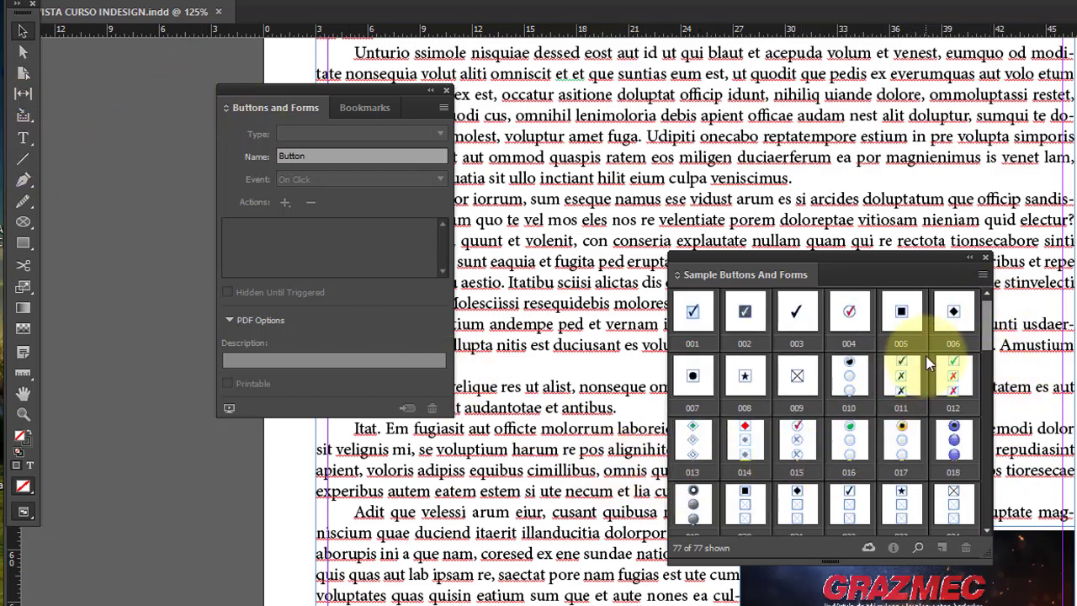
{"action": "left_click_drag", "start_coordinate": [994, 313], "coordinate": [999, 495]}
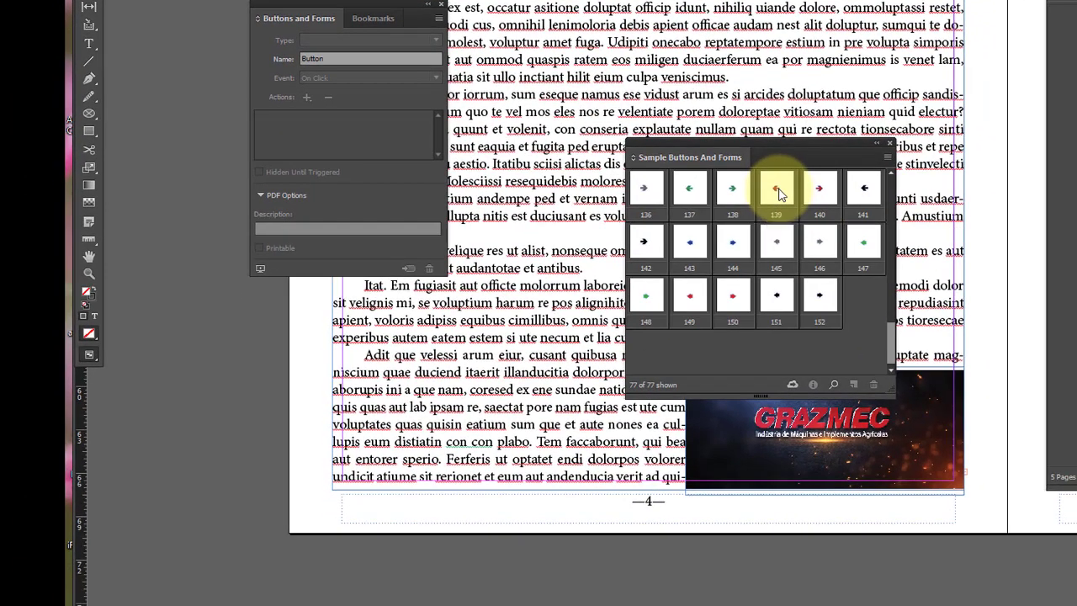
{"action": "left_click_drag", "start_coordinate": [778, 194], "coordinate": [389, 508]}
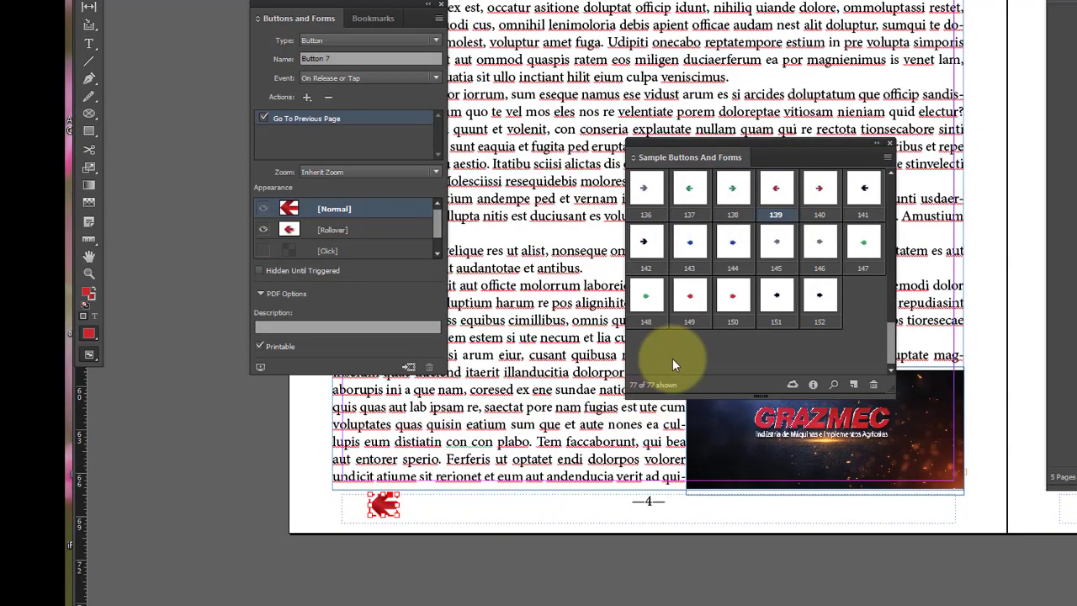
{"action": "left_click", "coordinate": [890, 145]}
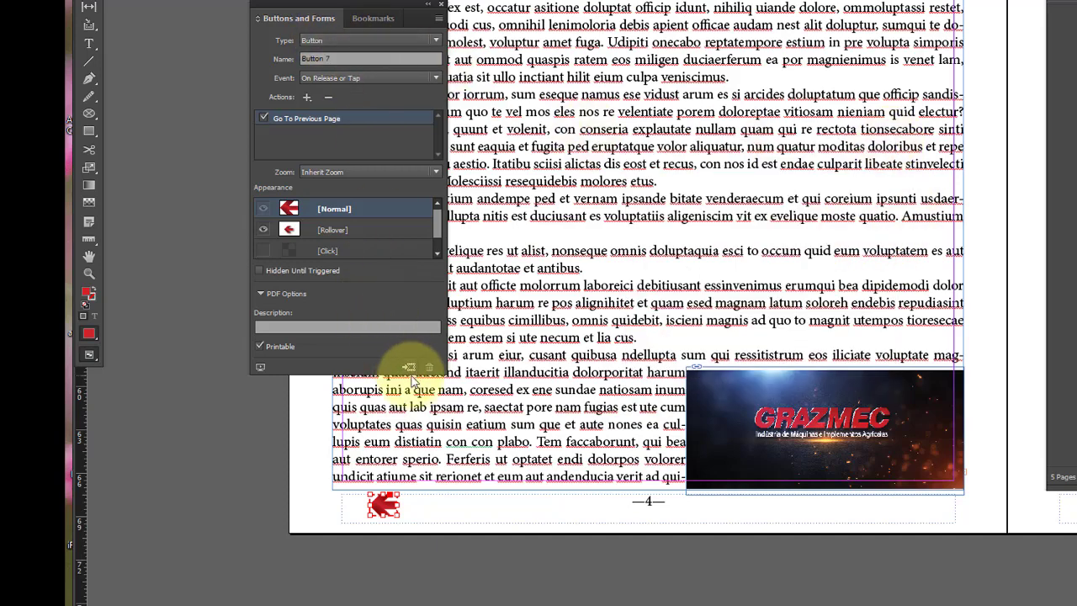
Step: Name the red arrow button "botao02 Recuar" and set its On Click event to Go To Previous Page
{"action": "left_click", "coordinate": [354, 59]}
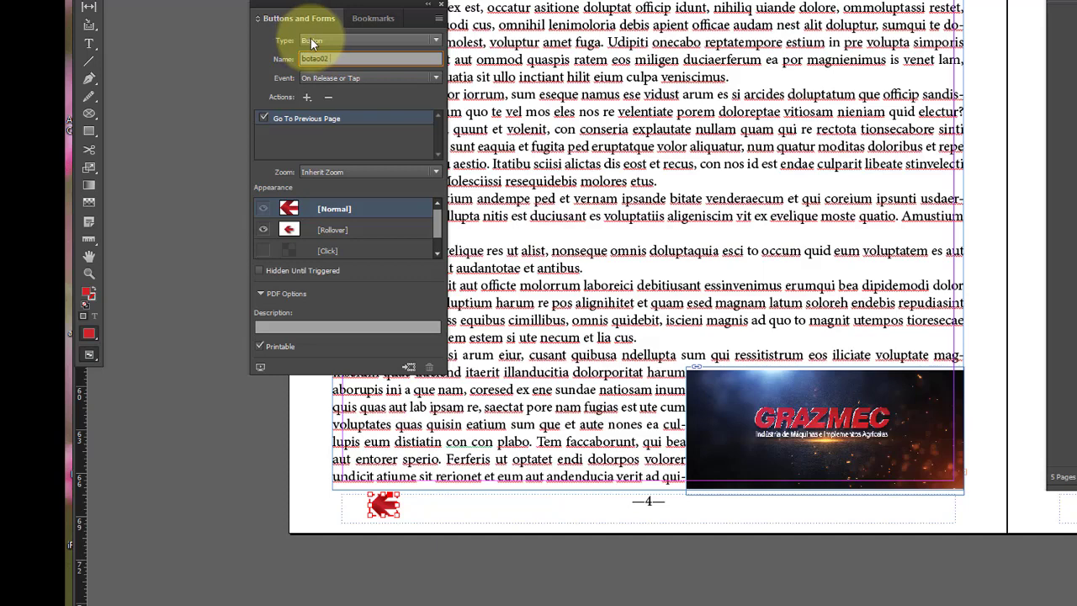
{"action": "type", "text": "Recuar"}
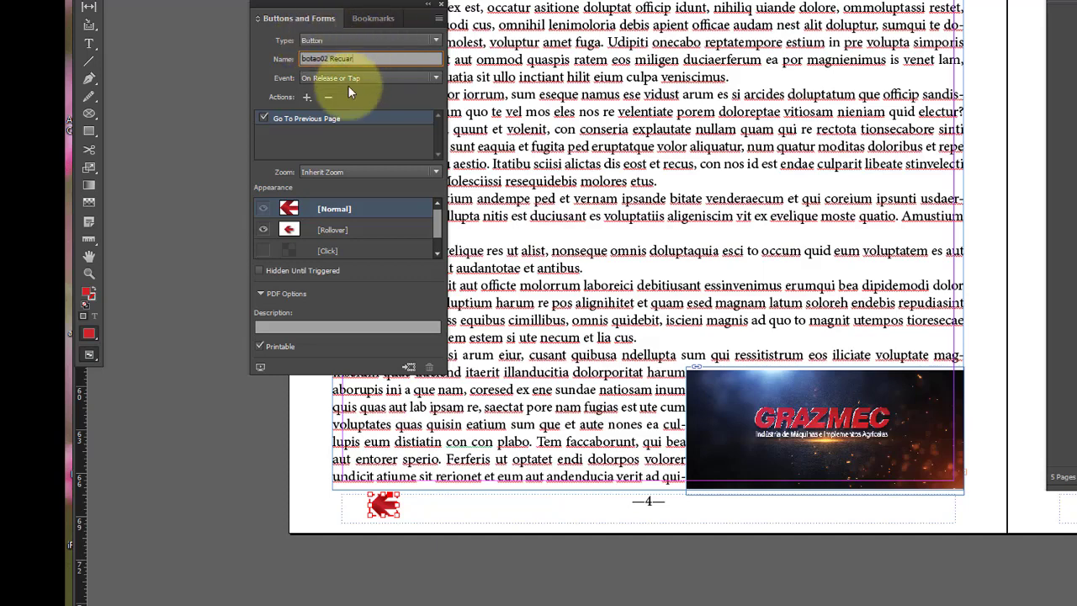
{"action": "left_click", "coordinate": [379, 78]}
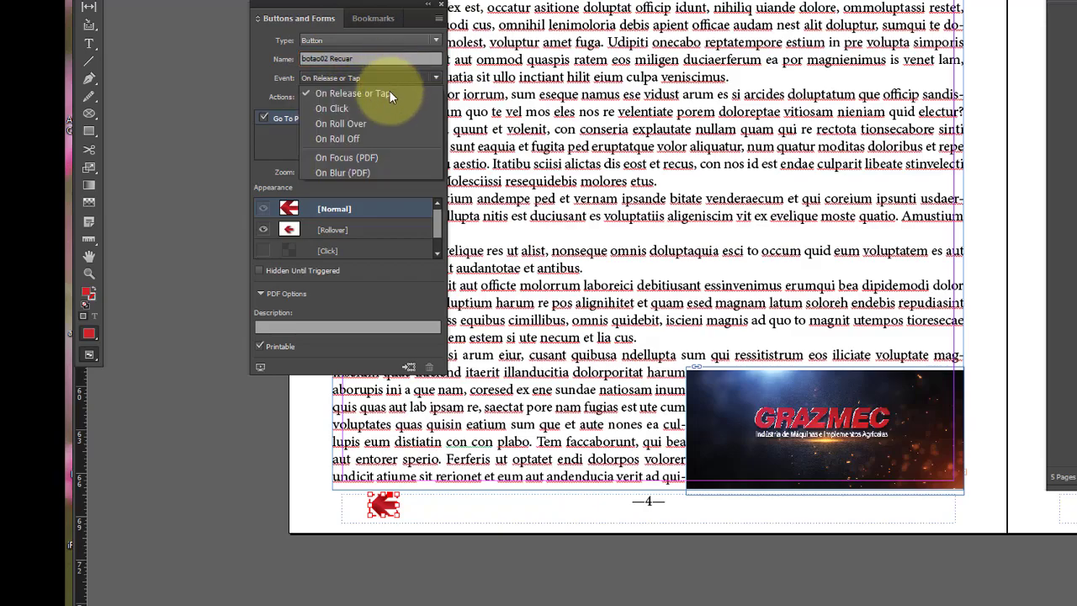
{"action": "left_click", "coordinate": [383, 106]}
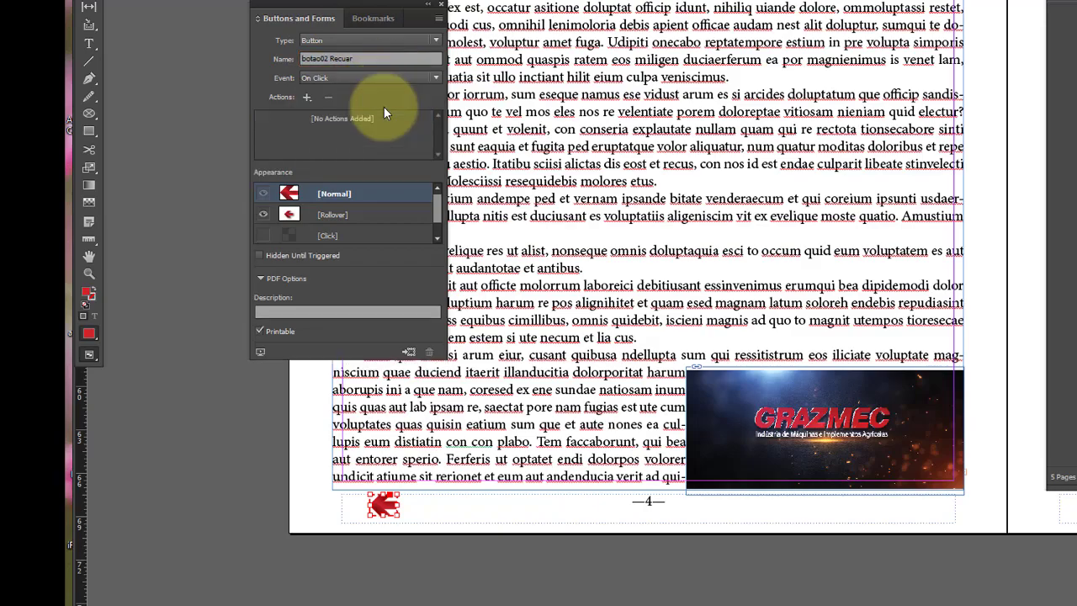
{"action": "left_click", "coordinate": [307, 96]}
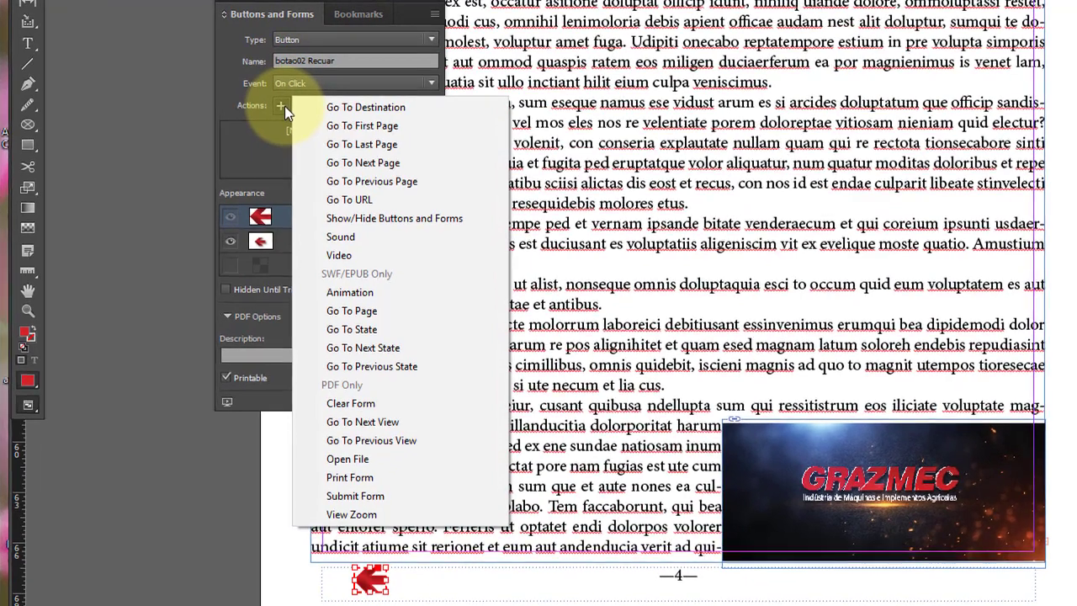
{"action": "left_click", "coordinate": [376, 181]}
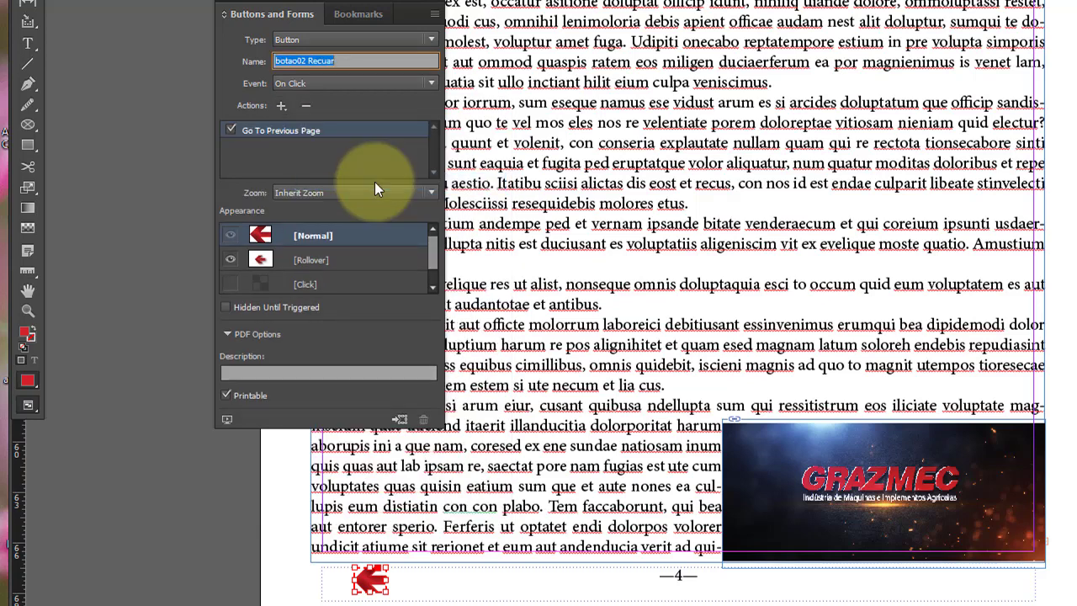
Step: Enable the red arrow button's Click appearance state and give that state a drop shadow
{"action": "left_click", "coordinate": [227, 285]}
{"action": "left_click", "coordinate": [307, 238]}
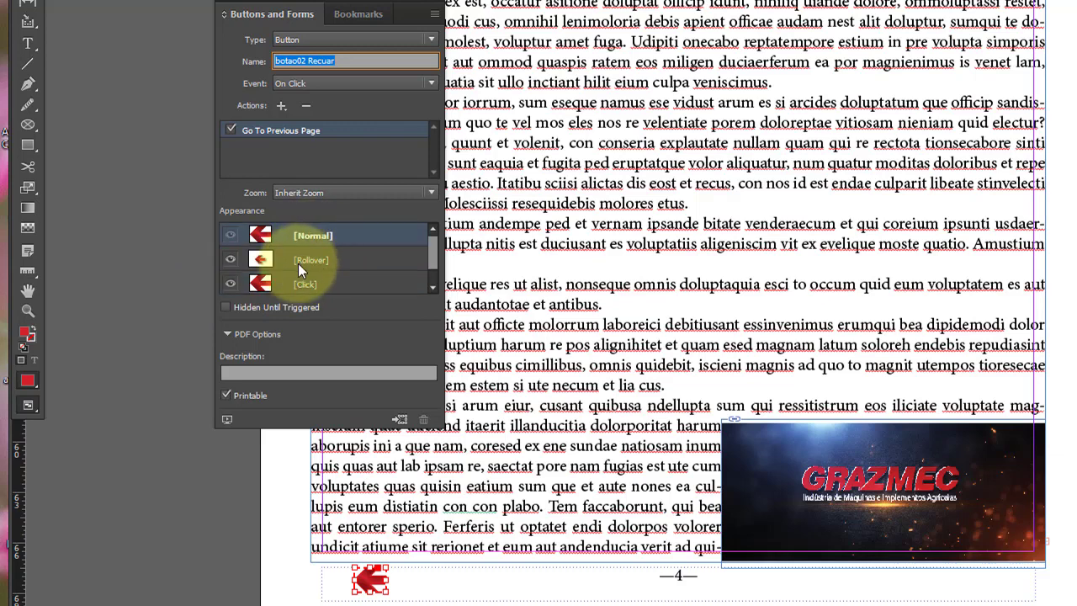
{"action": "left_click", "coordinate": [298, 264]}
{"action": "left_click", "coordinate": [302, 290]}
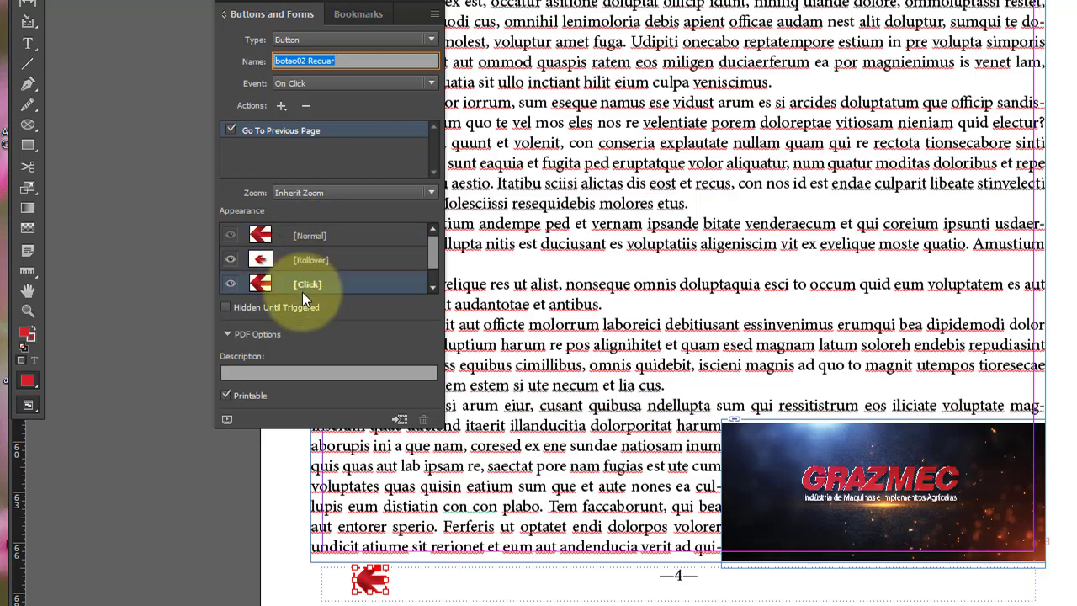
{"action": "key", "text": "Return"}
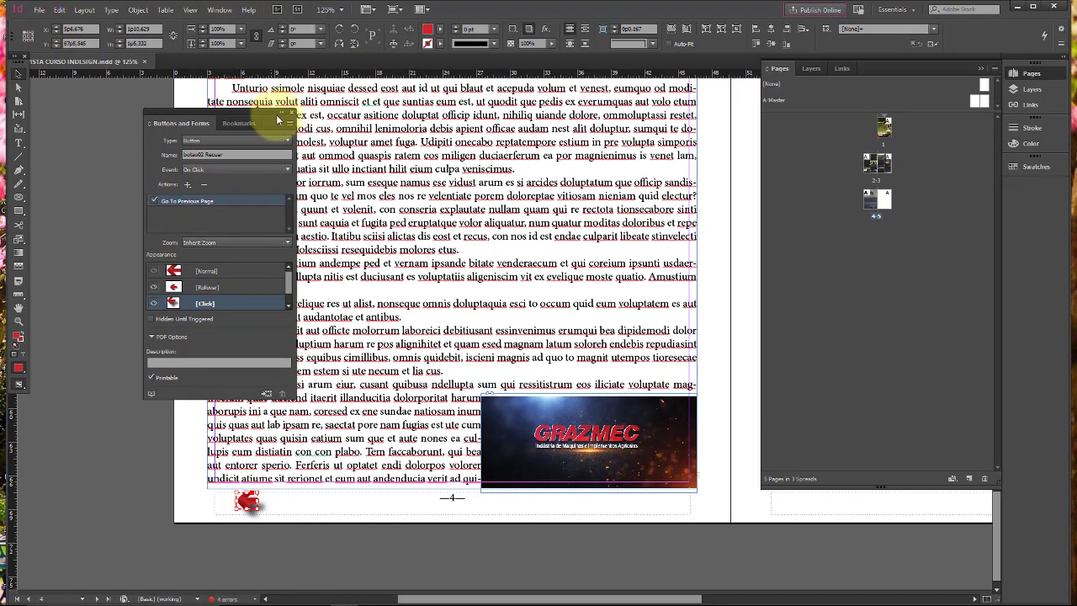
{"action": "left_click", "coordinate": [292, 112]}
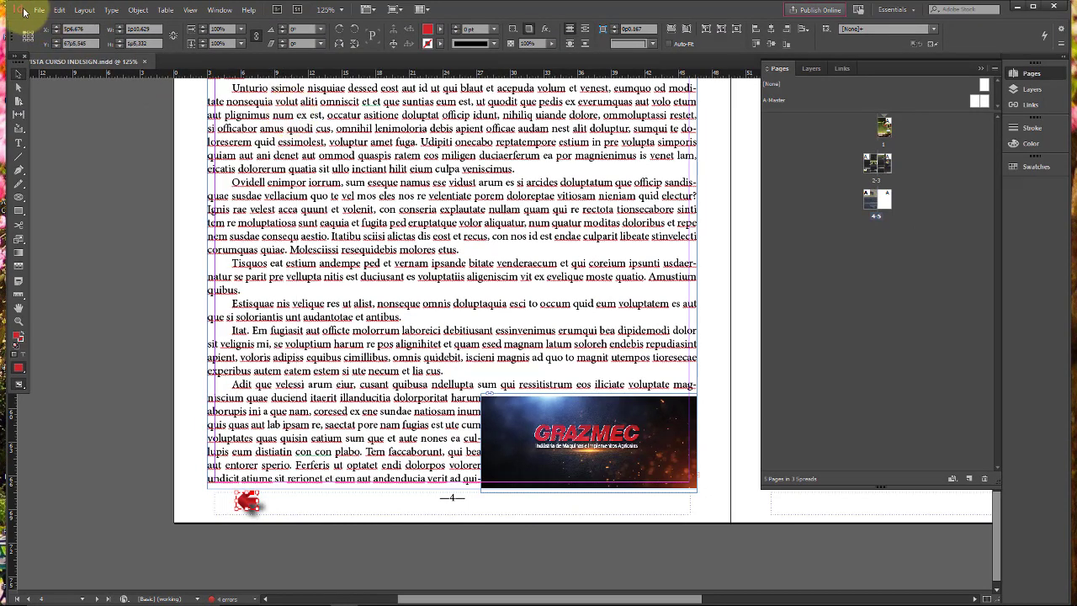
Step: Export all pages as spreads to the interactive PDF "REVISTA CURSO INDESIGN.pdf" on the Desktop, replacing the existing file
{"action": "left_click", "coordinate": [38, 10]}
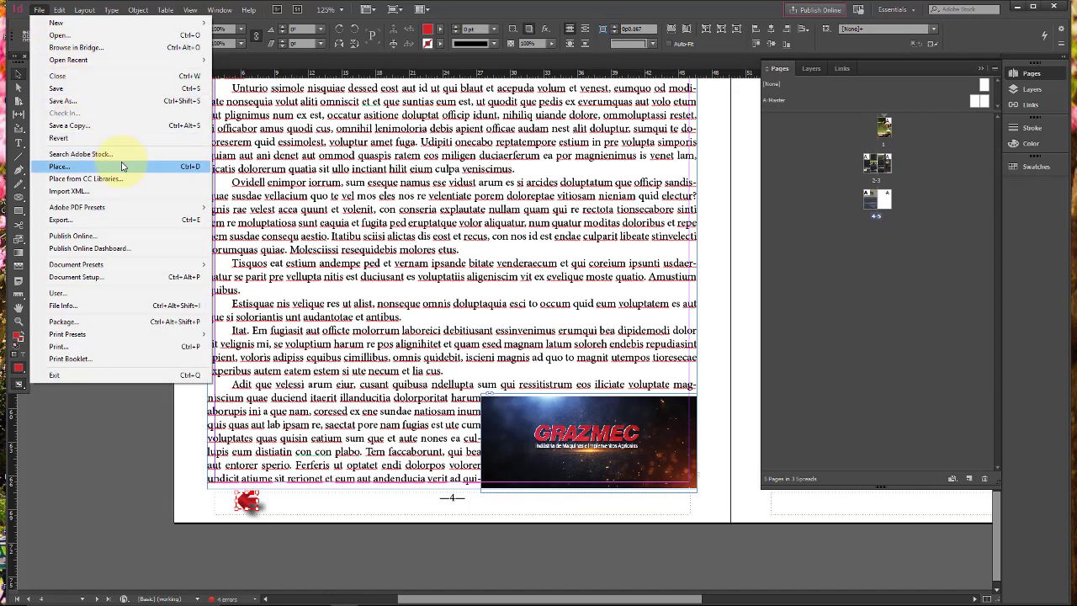
{"action": "left_click", "coordinate": [120, 222]}
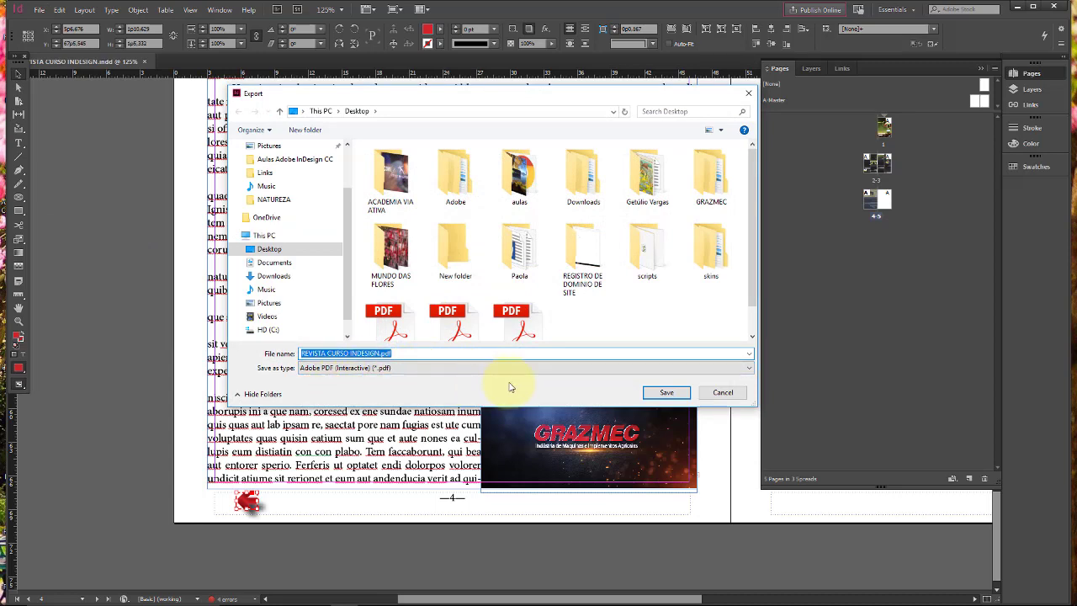
{"action": "left_click", "coordinate": [670, 392]}
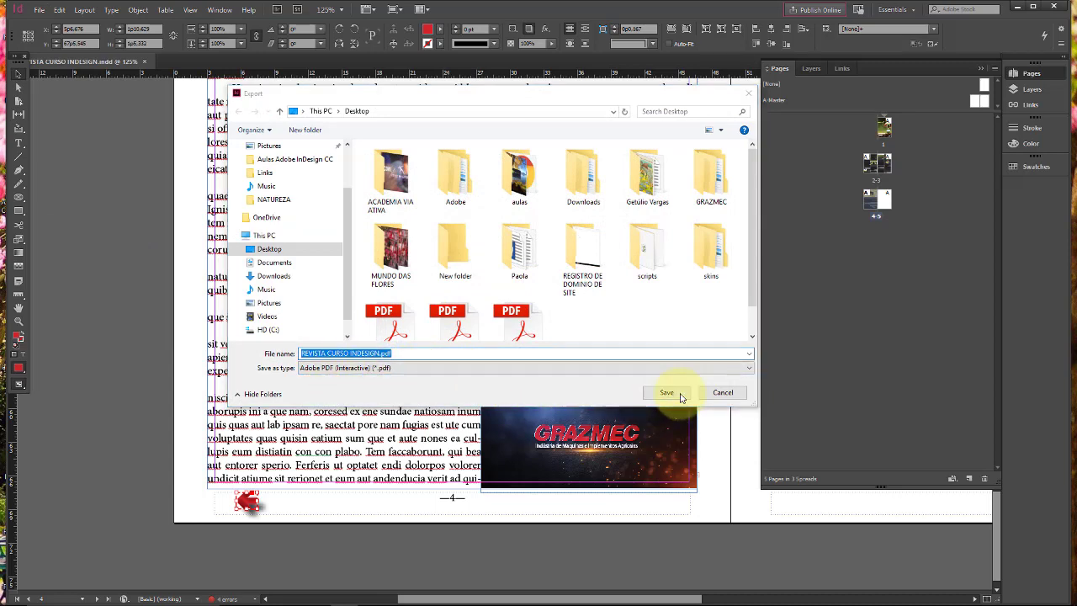
{"action": "left_click", "coordinate": [566, 309]}
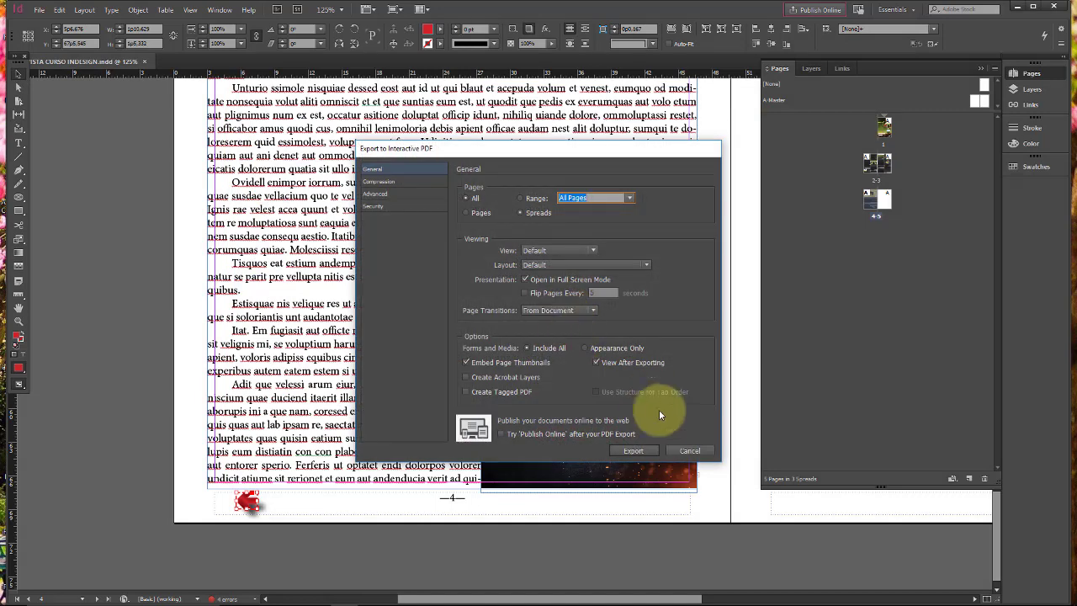
{"action": "left_click", "coordinate": [631, 450]}
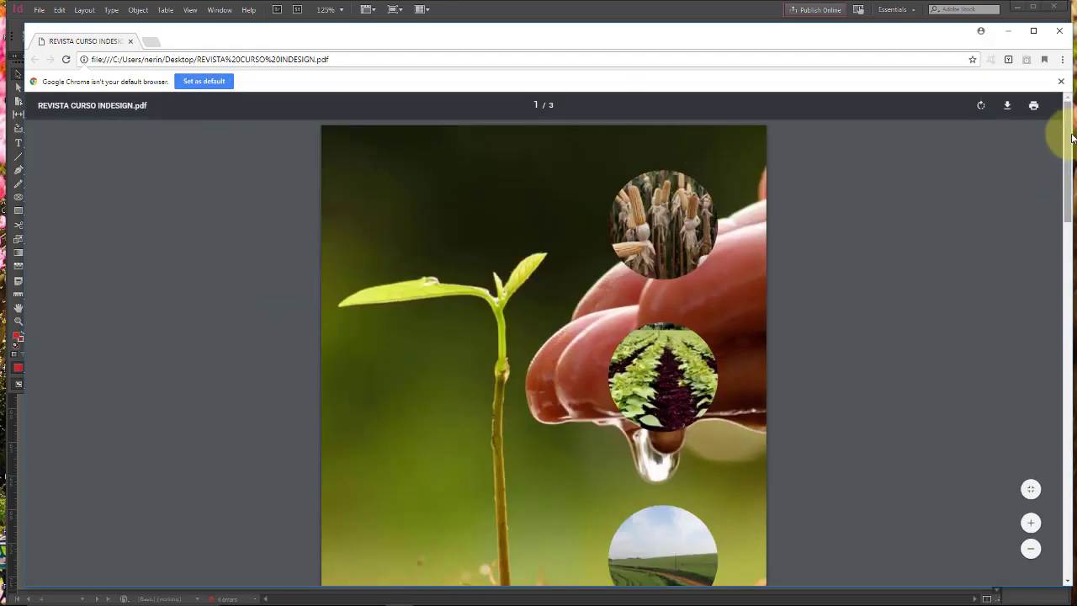
Step: Test the cover's next-page arrow and page 4's red previous-page arrow in the exported PDF in Chrome
{"action": "left_click_drag", "start_coordinate": [1063, 130], "coordinate": [1066, 226]}
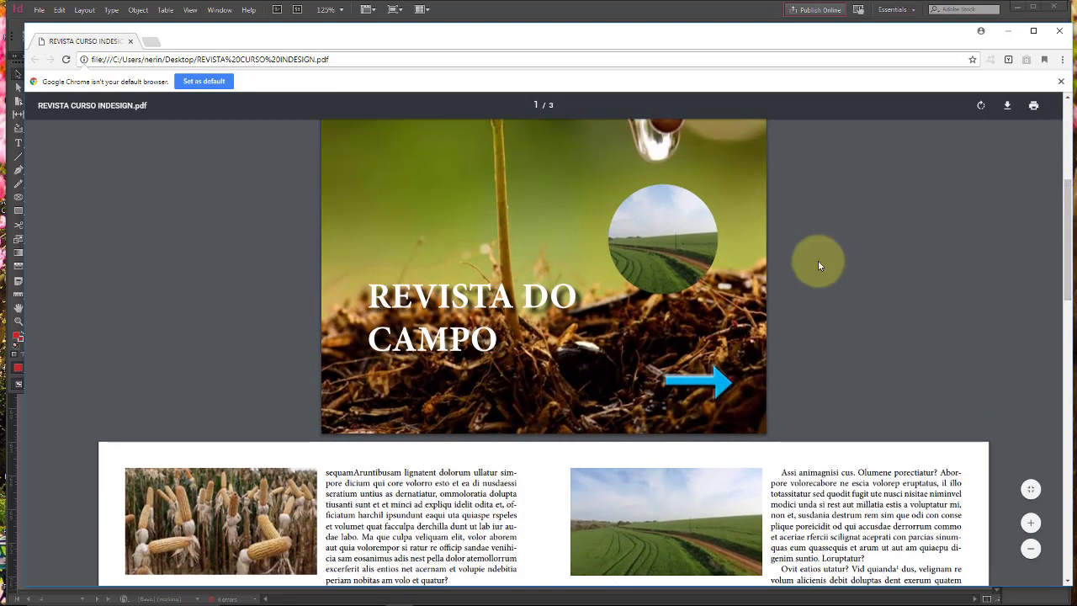
{"action": "left_click", "coordinate": [715, 386]}
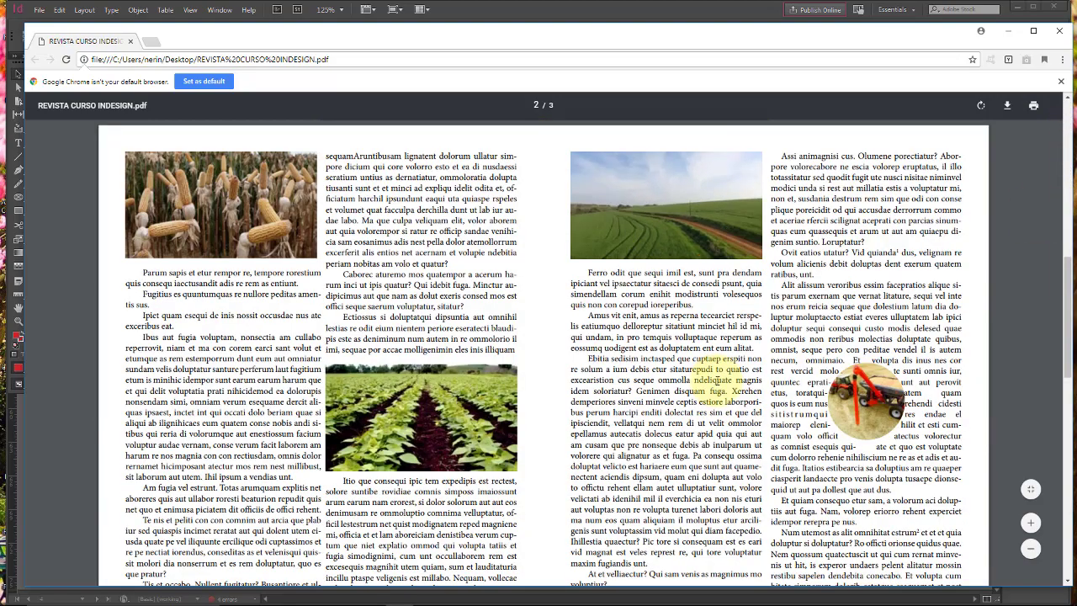
{"action": "scroll", "coordinate": [1071, 362], "scroll_direction": "down", "scroll_amount": 1}
{"action": "left_click_drag", "start_coordinate": [1070, 362], "coordinate": [1066, 522]}
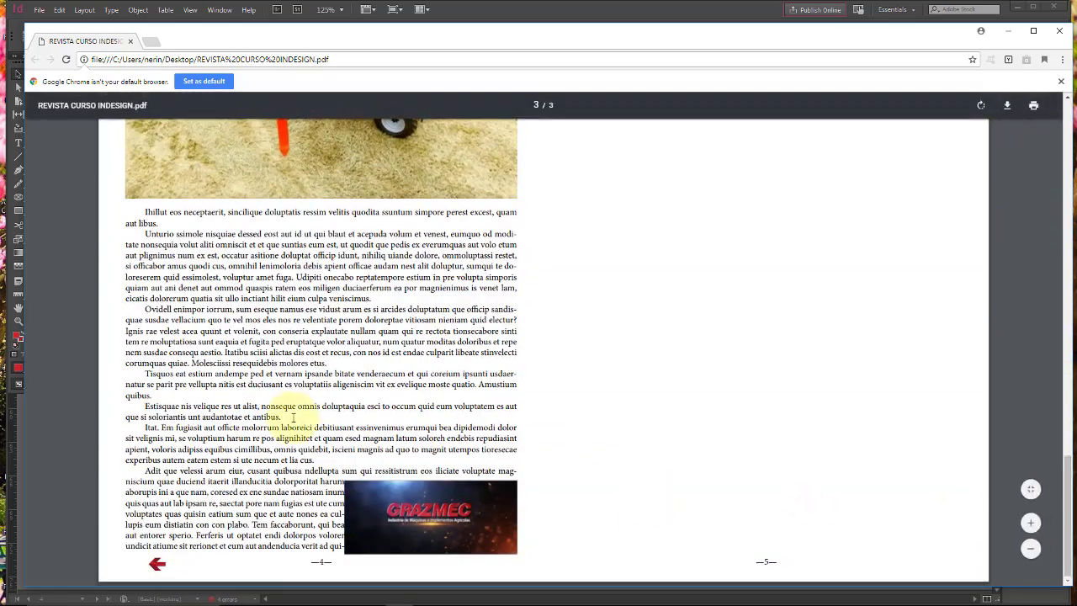
{"action": "left_click", "coordinate": [156, 569]}
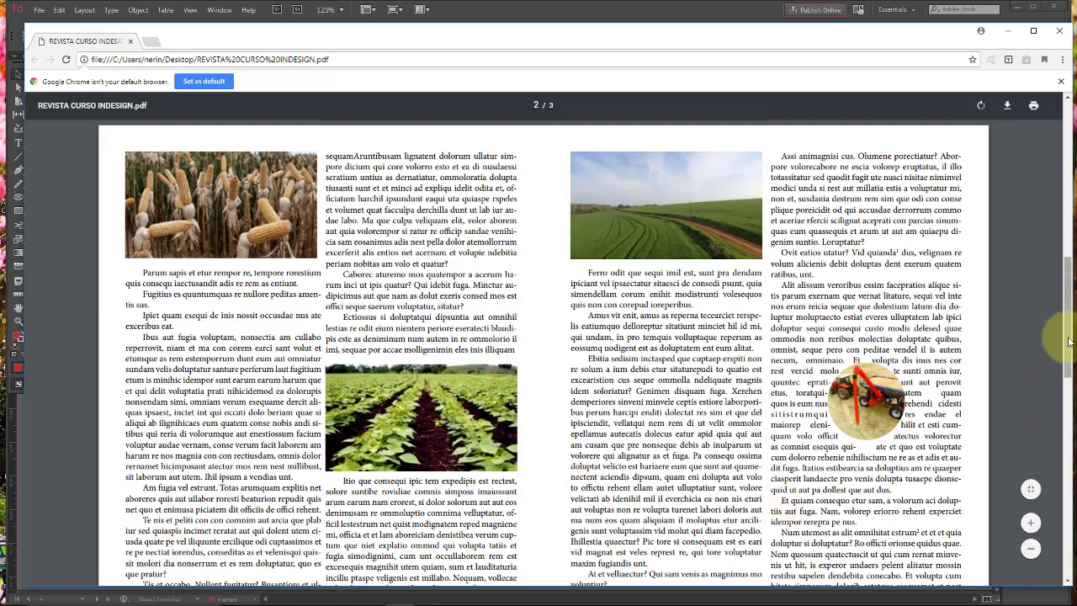
Step: Look over the exported PDF's last page, close it, and open InDesign's Sample Buttons And Forms library at blank page 5
{"action": "scroll", "coordinate": [1063, 397], "scroll_direction": "down", "scroll_amount": 10}
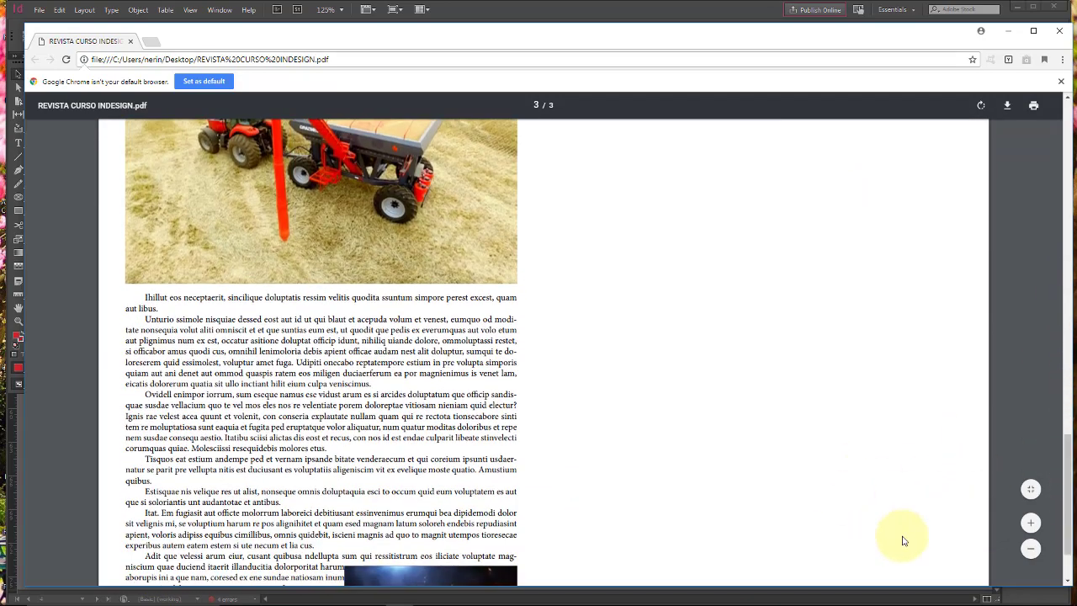
{"action": "left_click", "coordinate": [1067, 34]}
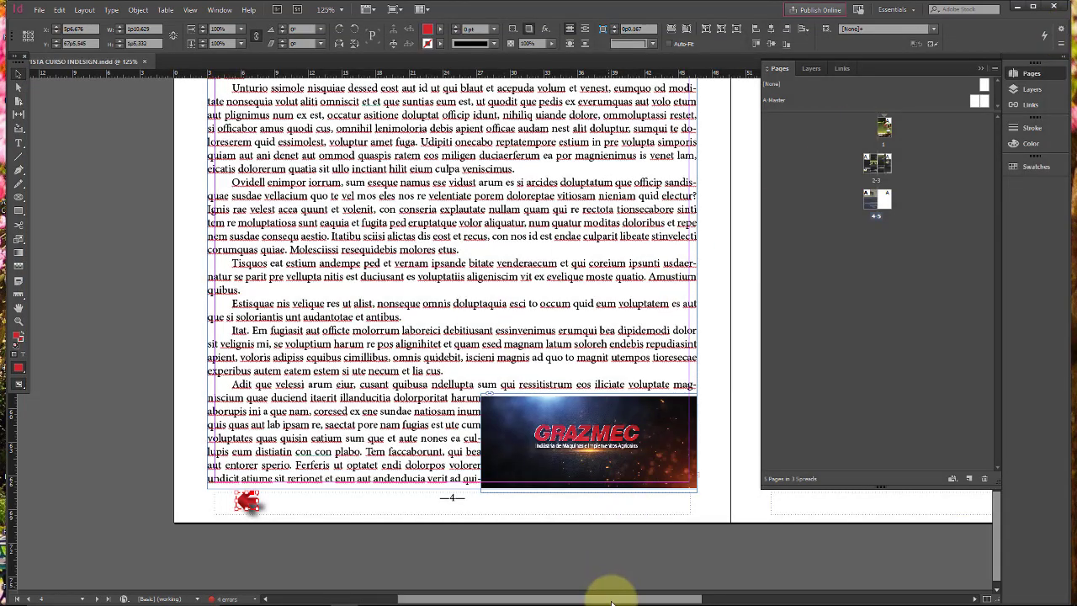
{"action": "left_click_drag", "start_coordinate": [612, 603], "coordinate": [813, 603]}
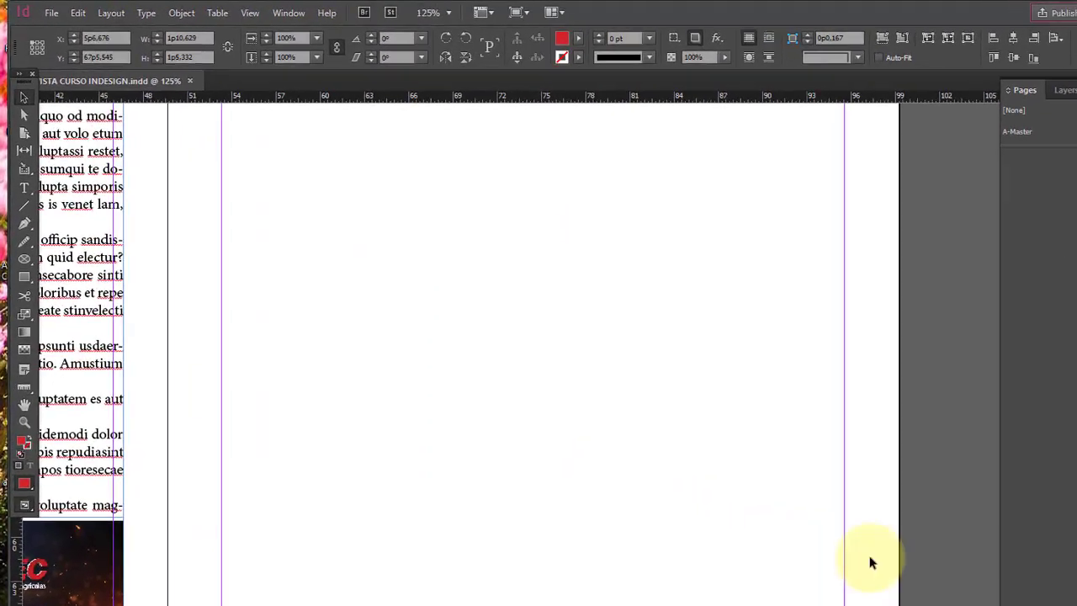
{"action": "left_click", "coordinate": [288, 13]}
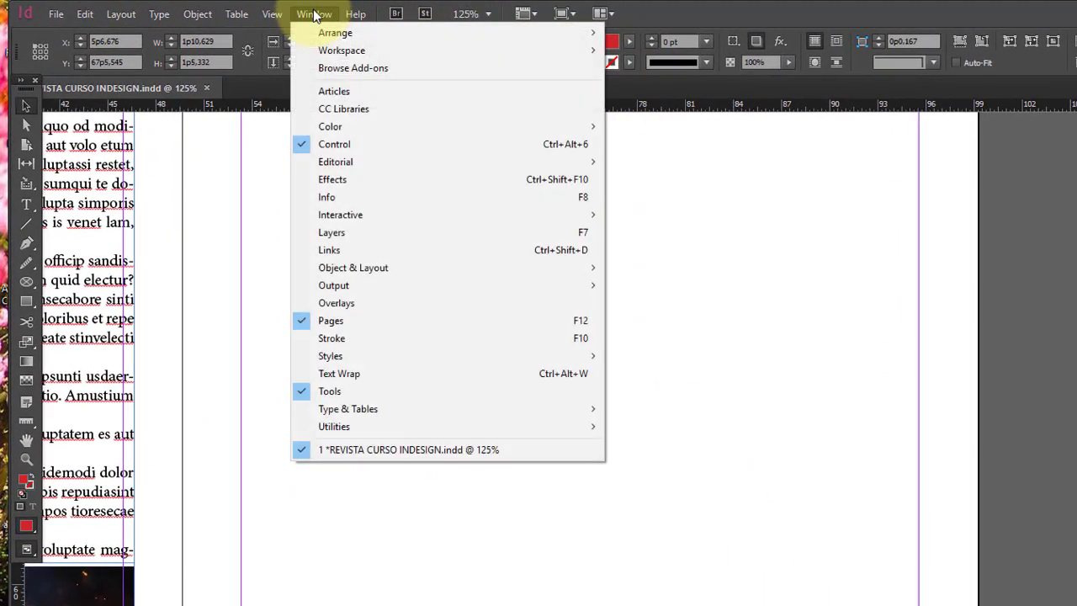
{"action": "mouse_move", "coordinate": [354, 214]}
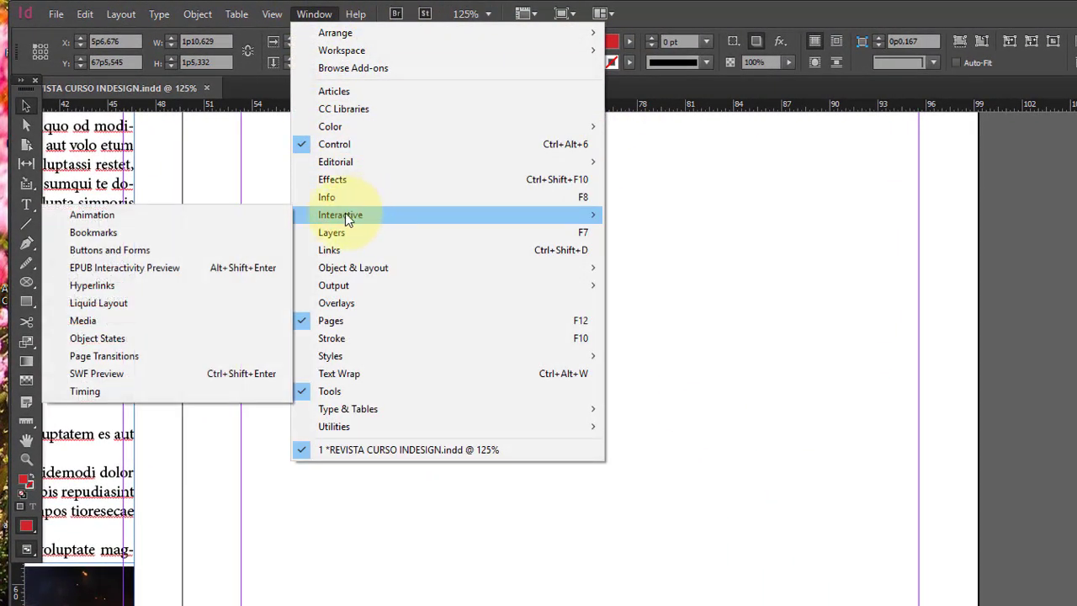
{"action": "left_click", "coordinate": [148, 252]}
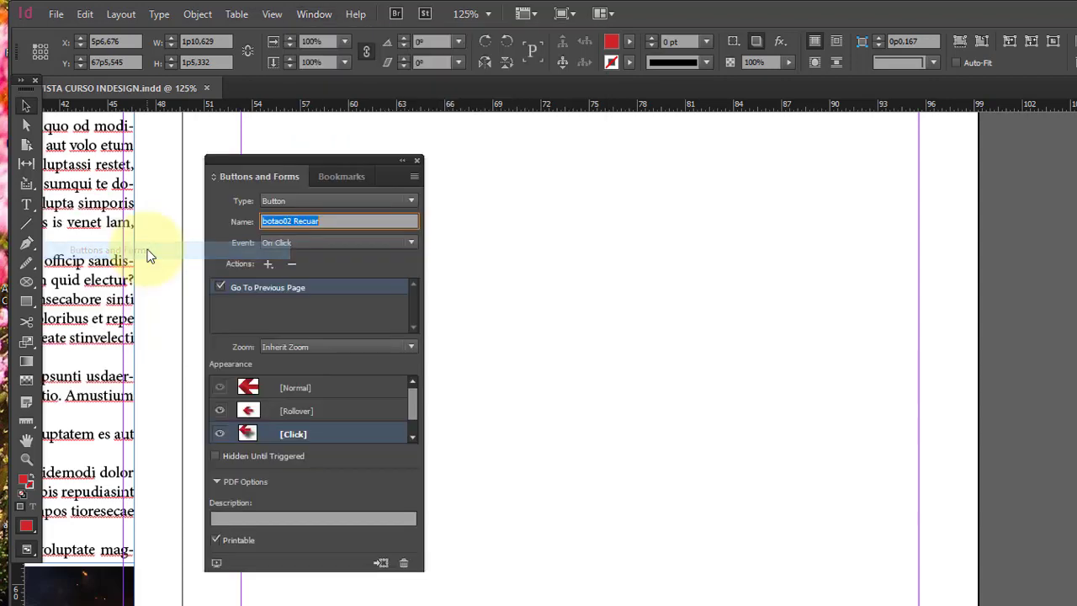
{"action": "left_click", "coordinate": [412, 176]}
{"action": "left_click", "coordinate": [471, 181]}
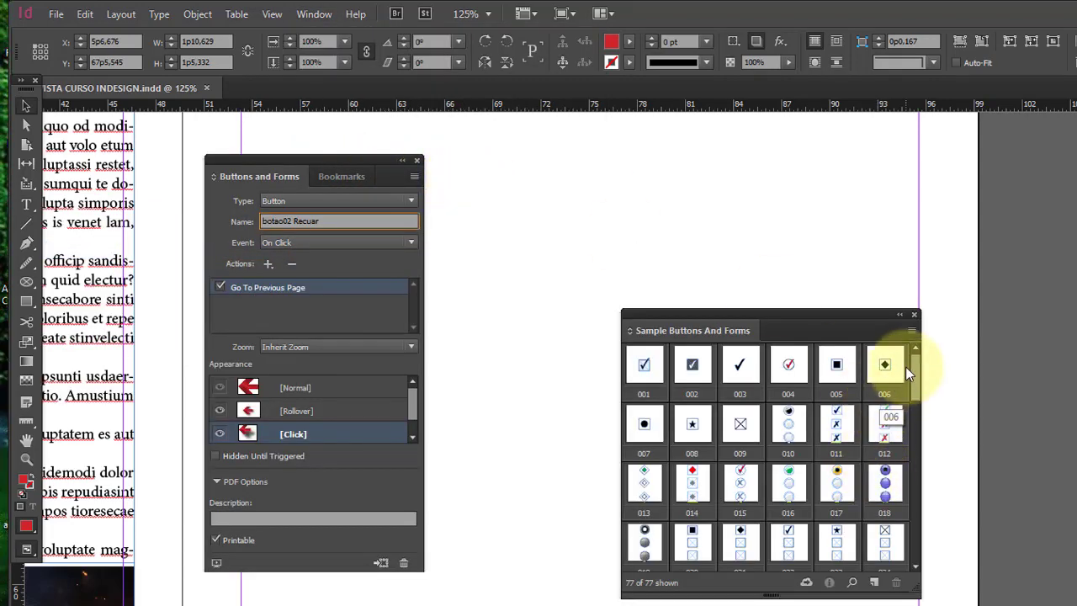
Step: Place red sample button 126 in page 5's lower right area, close the sample library, and move the button nearer the right margin
{"action": "mouse_move", "coordinate": [921, 421]}
{"action": "left_mouse_down"}
{"action": "mouse_move", "coordinate": [937, 440]}
{"action": "mouse_move", "coordinate": [936, 429]}
{"action": "left_mouse_up"}
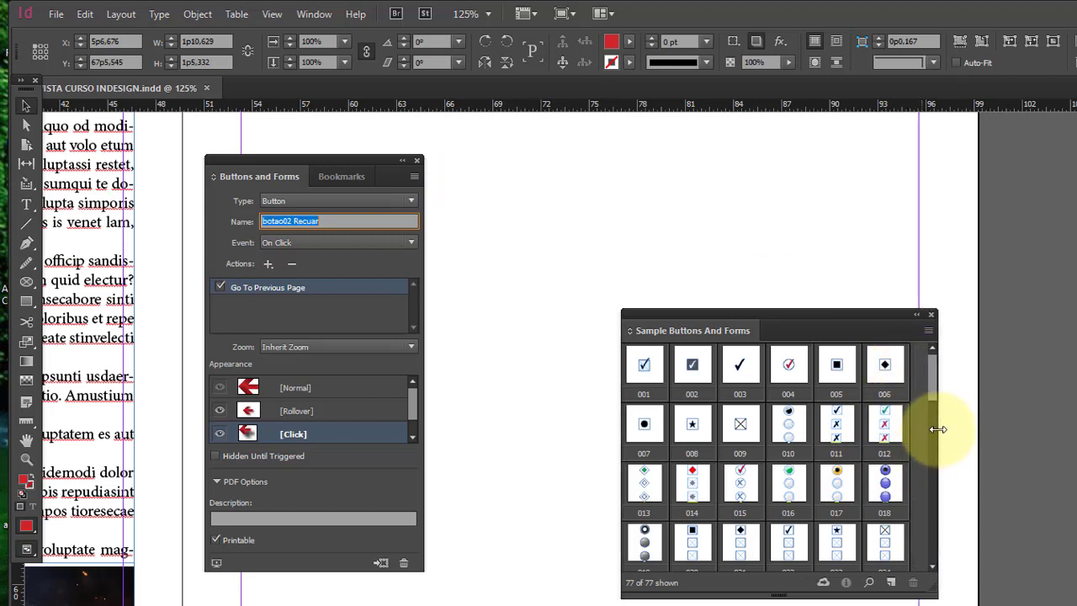
{"action": "left_click_drag", "start_coordinate": [932, 371], "coordinate": [947, 509]}
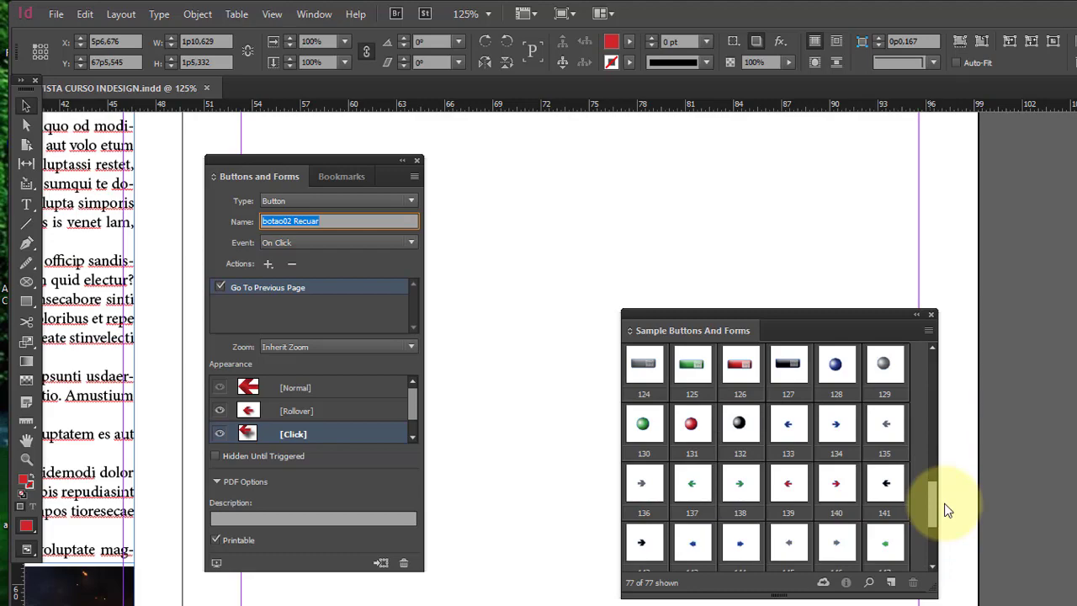
{"action": "left_click_drag", "start_coordinate": [948, 508], "coordinate": [946, 496]}
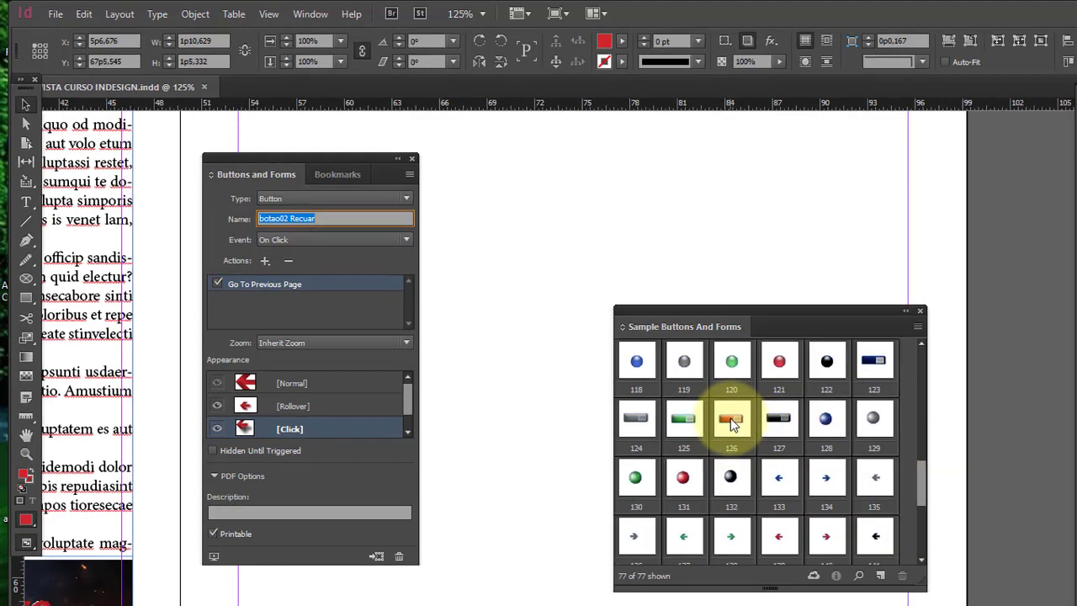
{"action": "left_click_drag", "start_coordinate": [731, 425], "coordinate": [648, 589]}
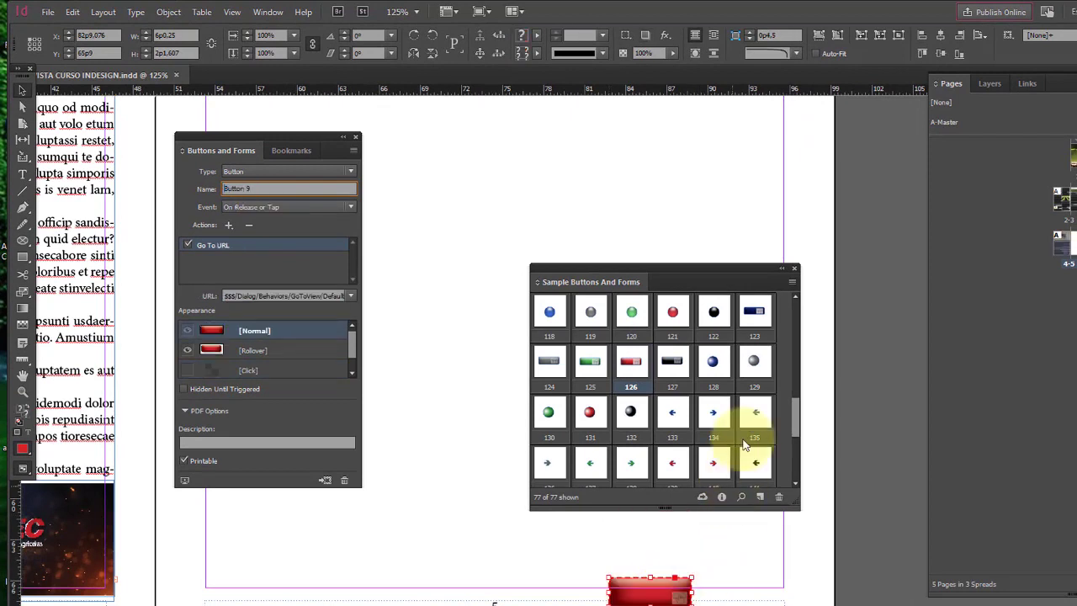
{"action": "left_click", "coordinate": [794, 271]}
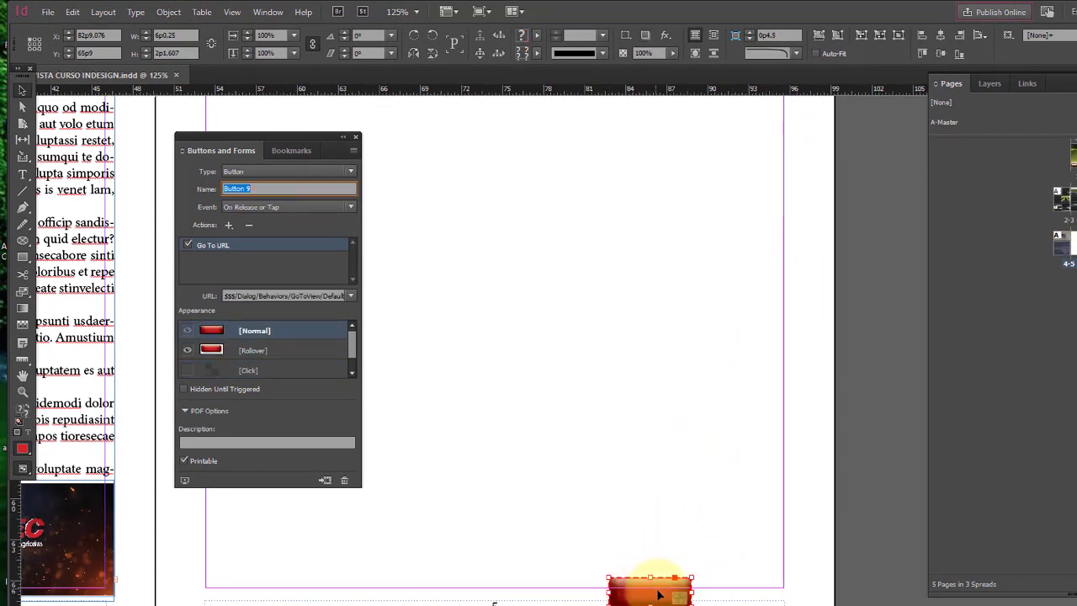
{"action": "left_click_drag", "start_coordinate": [660, 593], "coordinate": [711, 599]}
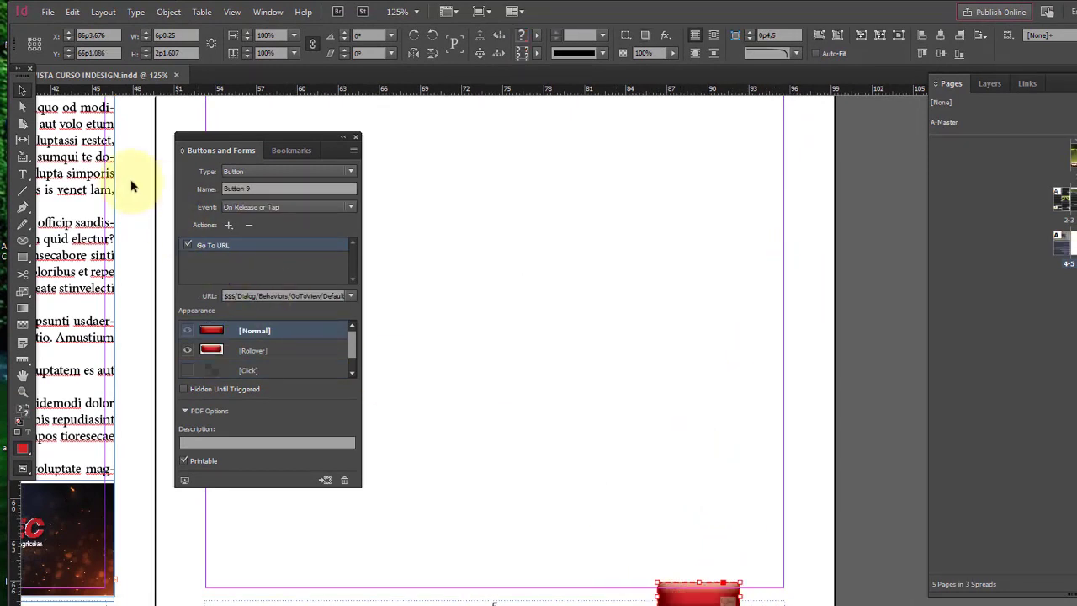
Step: Label the red button "IR PARA PRIMEIFRA PAGINA" on two lines in reduced-size white text
{"action": "left_click", "coordinate": [23, 173]}
{"action": "left_click", "coordinate": [714, 593]}
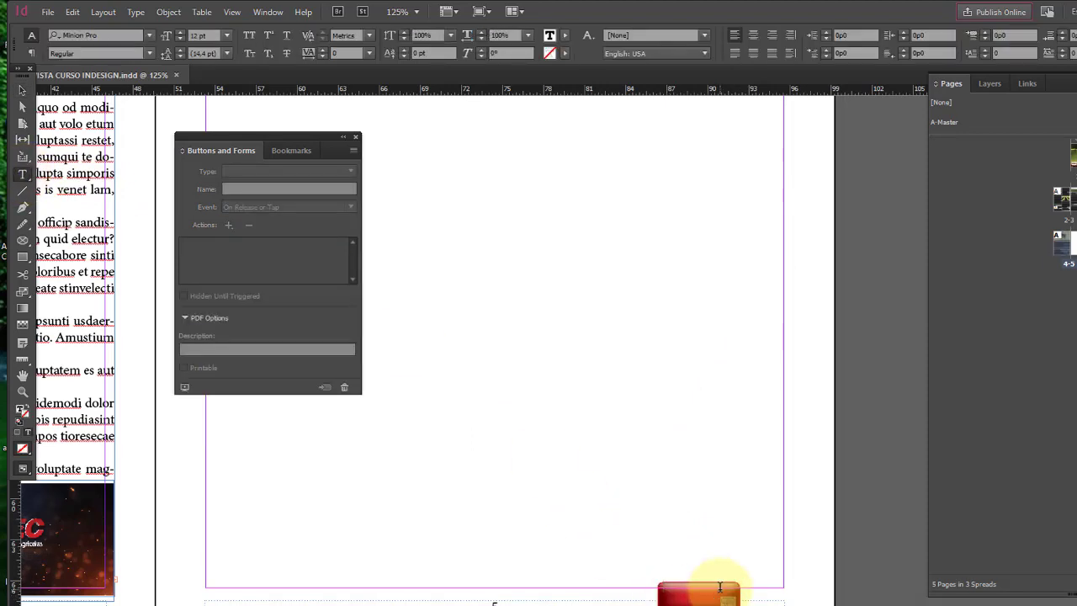
{"action": "type", "text": "PRIMEIR"}
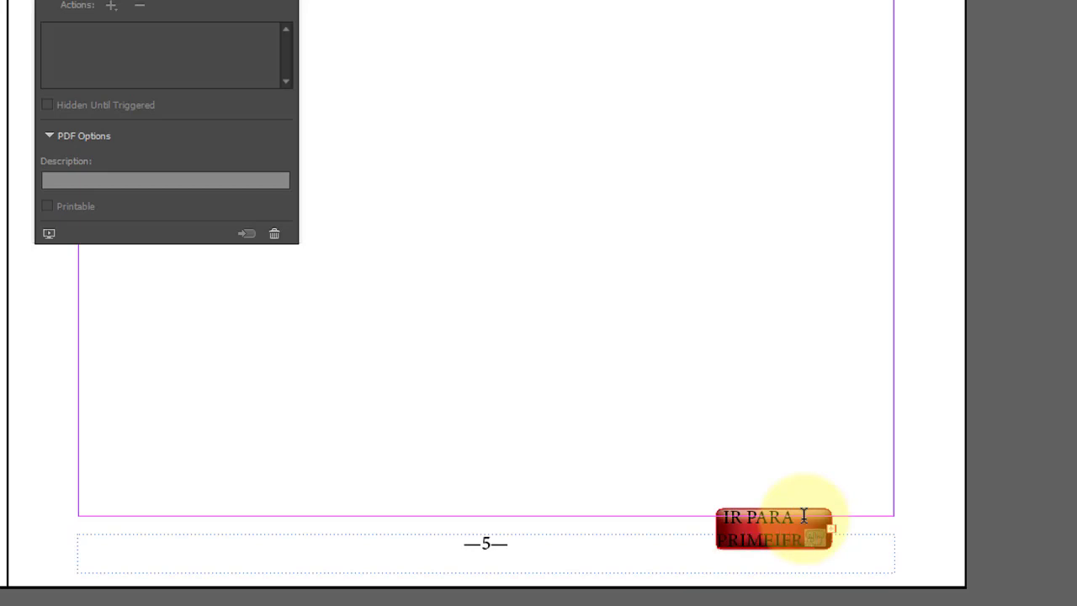
{"action": "key", "text": "ctrl+a"}
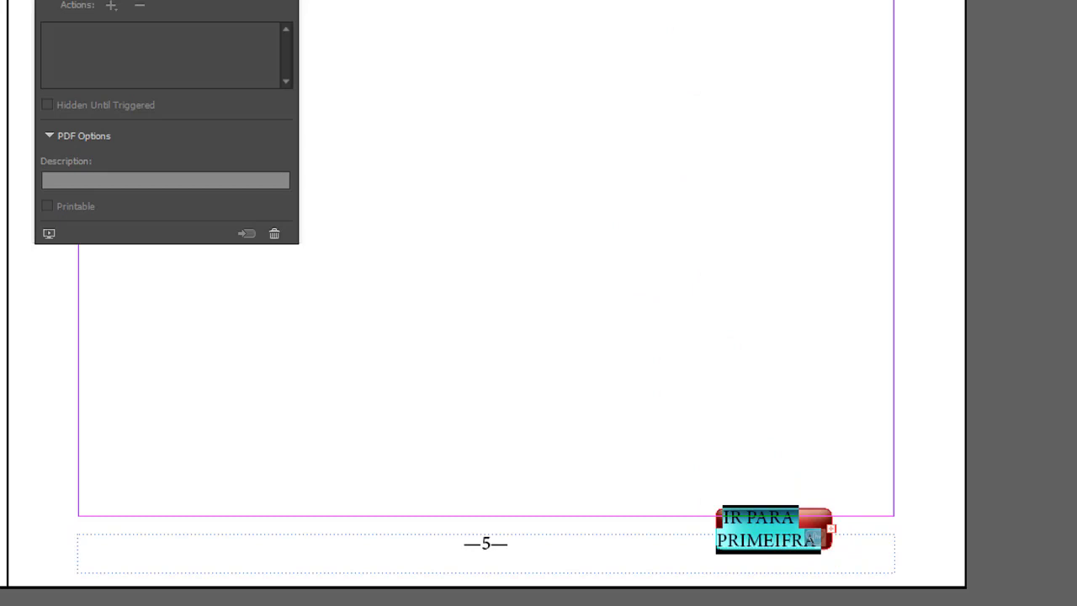
{"action": "key", "text": "ctrl+shift+comma"}
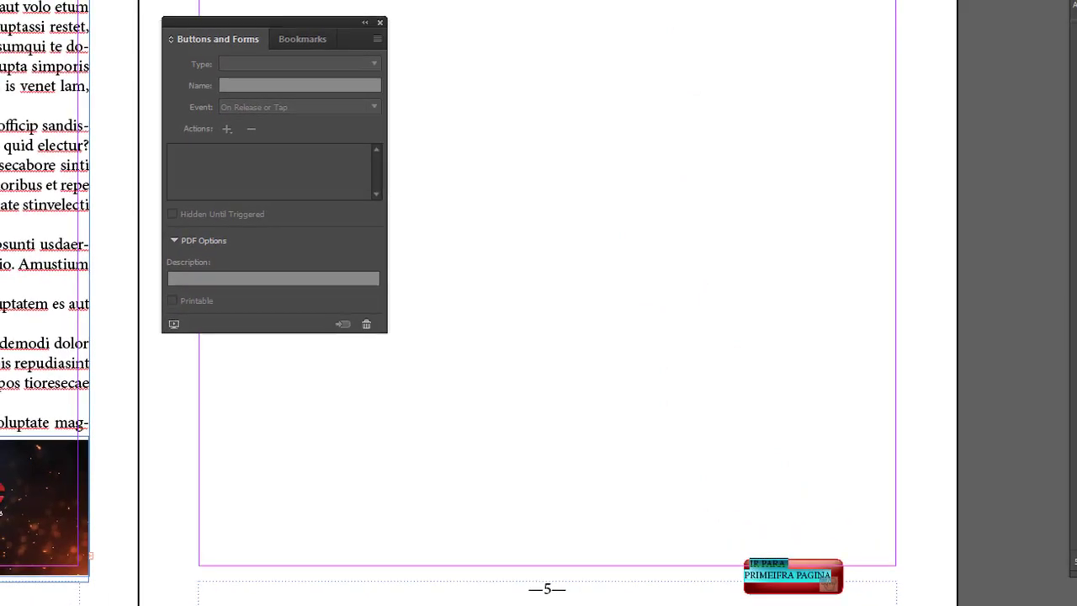
{"action": "key", "text": "Escape"}
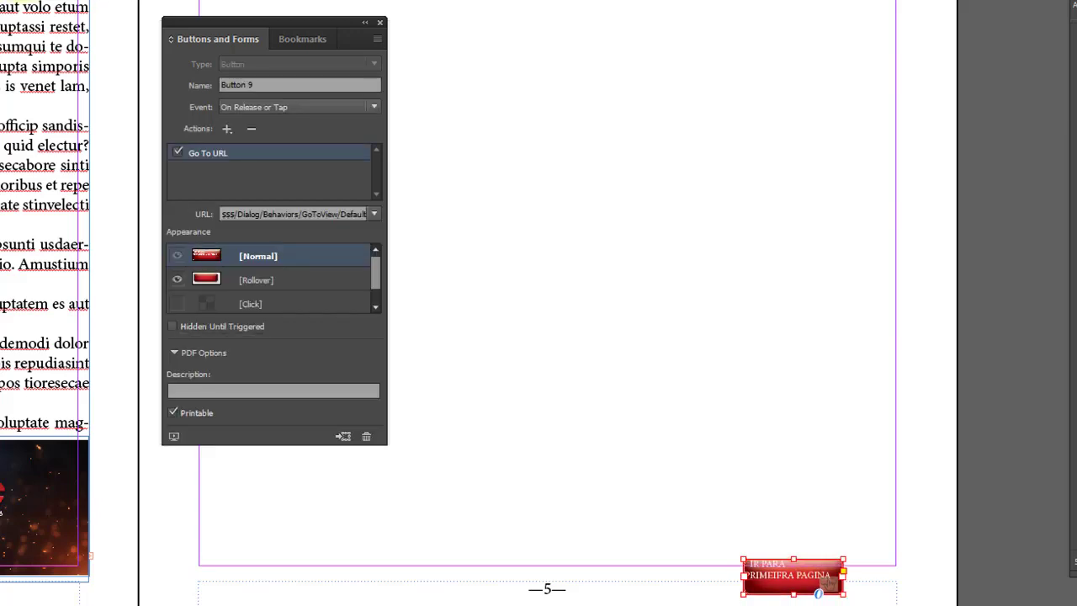
Step: Try to lower the button's label by inserting a line break before "IR PARA", and remove the break again
{"action": "left_click", "coordinate": [809, 582]}
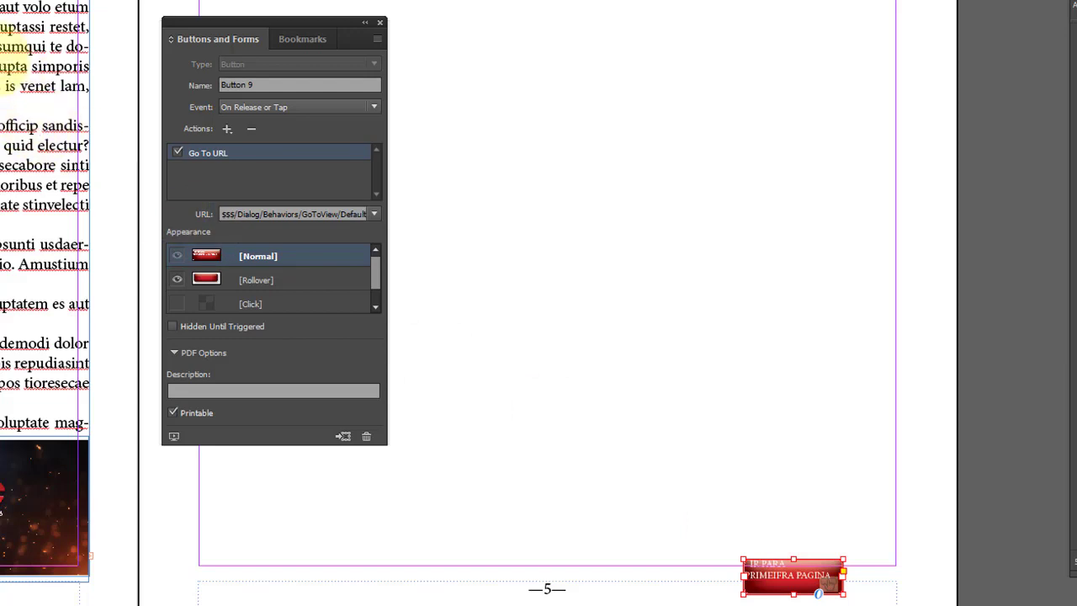
{"action": "left_click", "coordinate": [200, 174]}
{"action": "double_click", "coordinate": [793, 577]}
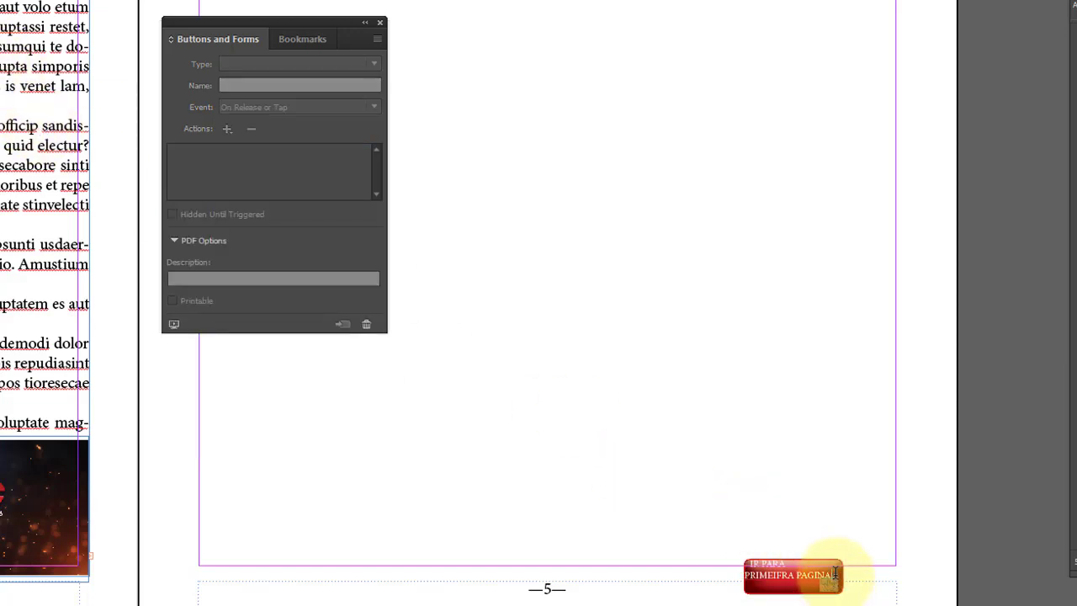
{"action": "left_click_drag", "start_coordinate": [829, 557], "coordinate": [753, 563]}
{"action": "left_click", "coordinate": [751, 561]}
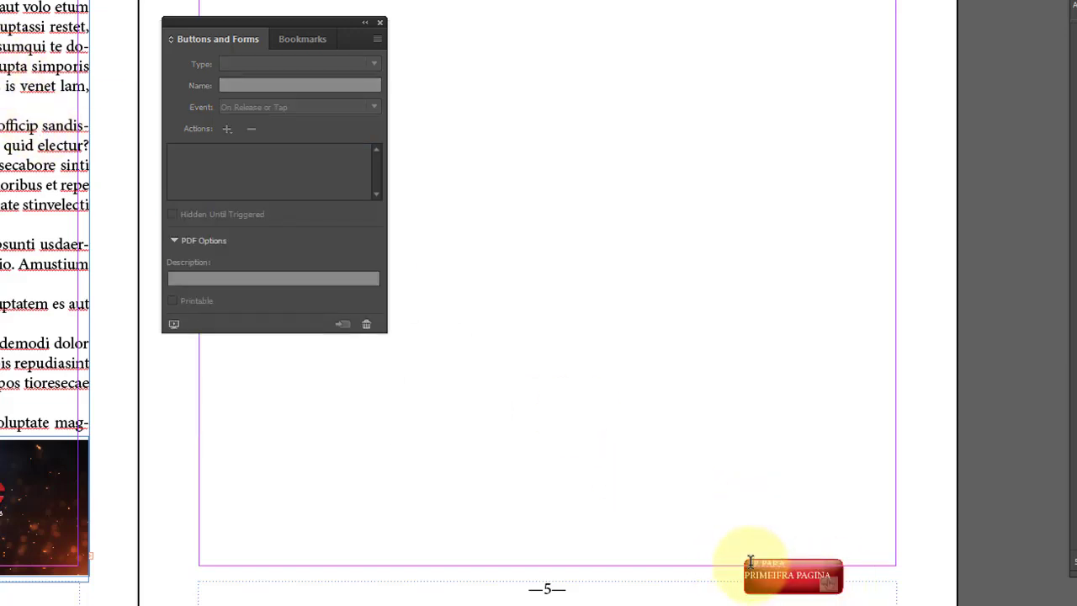
{"action": "key", "text": "Return"}
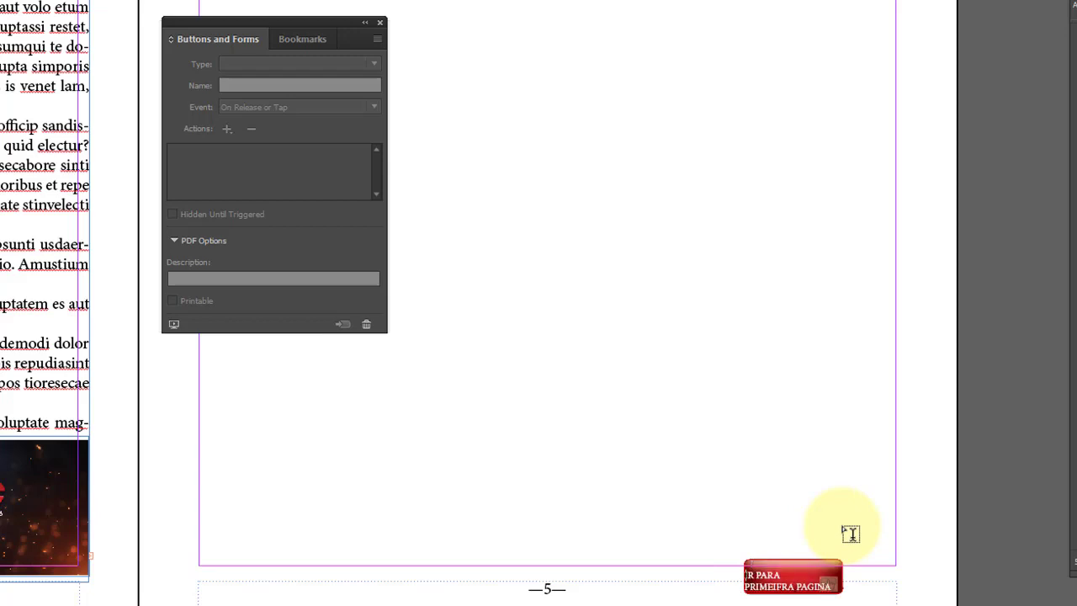
{"action": "key", "text": "BackSpace"}
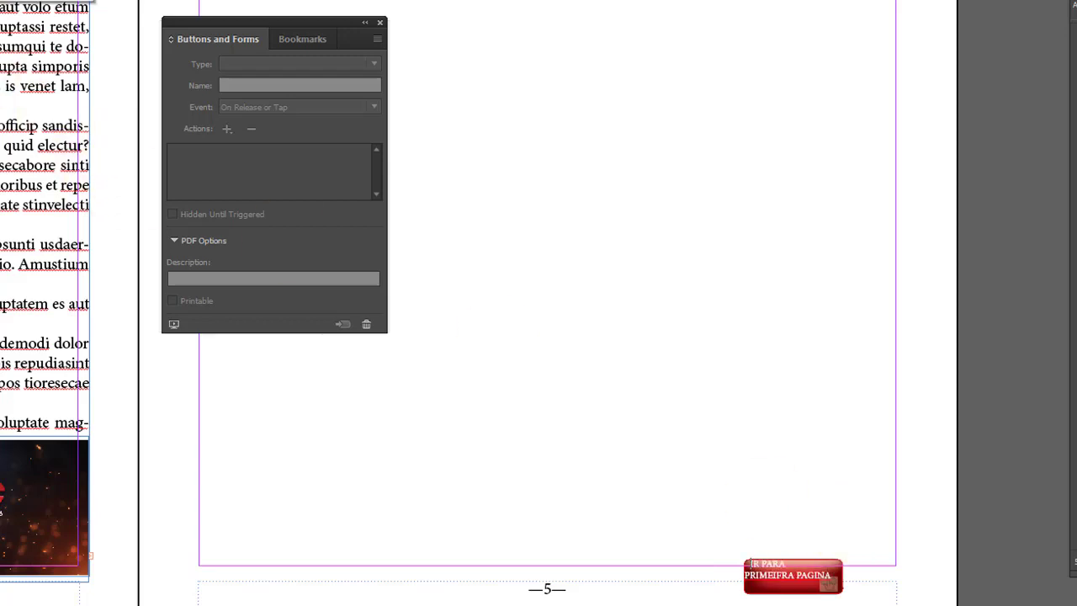
Step: Correct the label's second line to "PRIMEIRA PAGINA" and indent that line slightly with a leading space
{"action": "key", "text": "ctrl+equal"}
{"action": "key", "text": "ctrl+equal"}
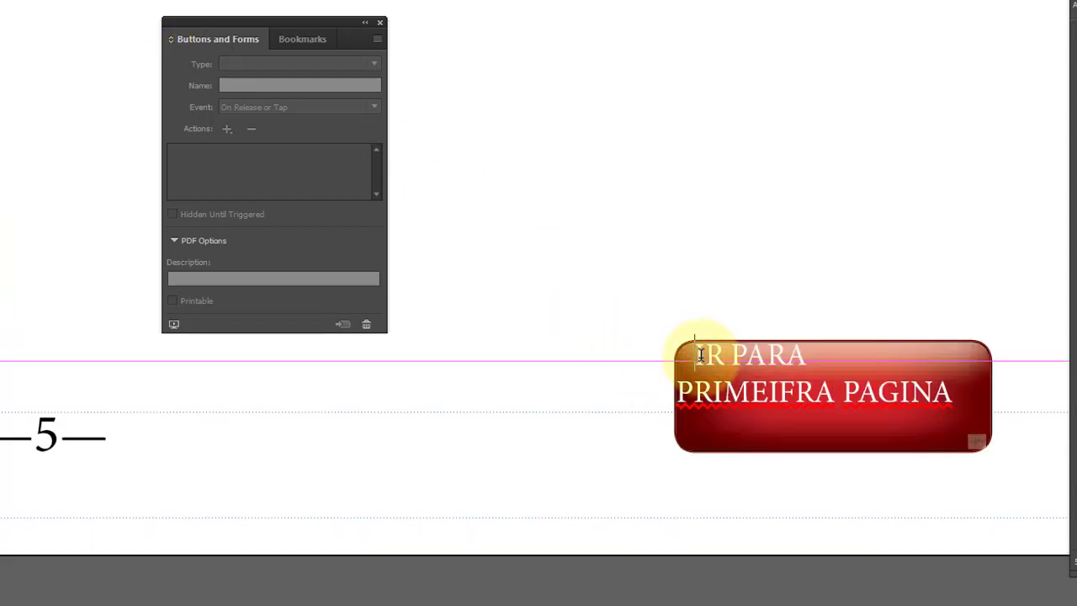
{"action": "left_click", "coordinate": [792, 396]}
{"action": "left_click_drag", "start_coordinate": [791, 396], "coordinate": [781, 396]}
{"action": "key", "text": "BackSpace"}
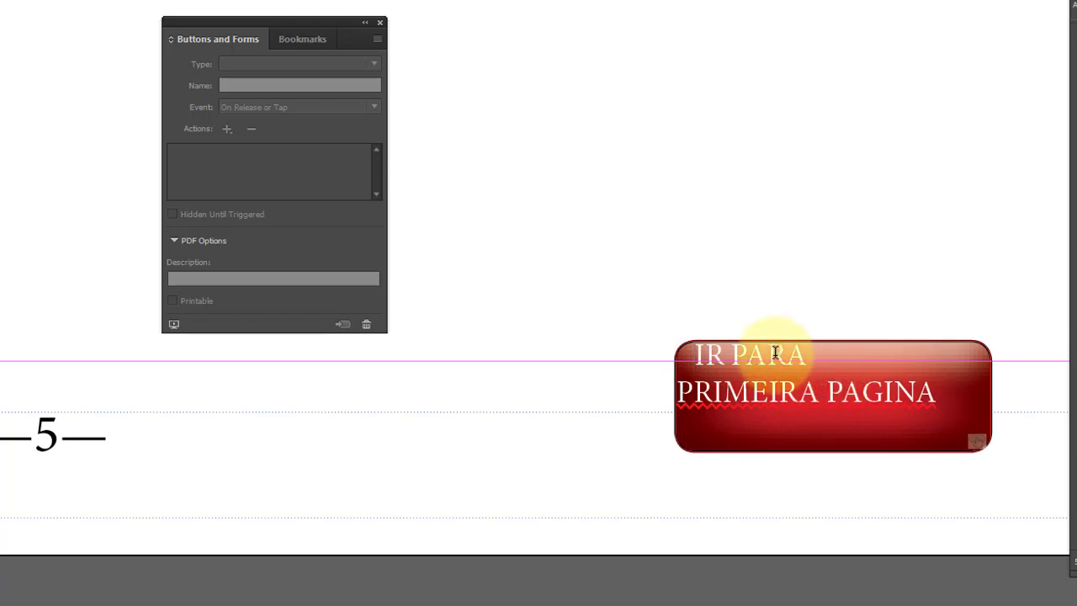
{"action": "left_click", "coordinate": [671, 395]}
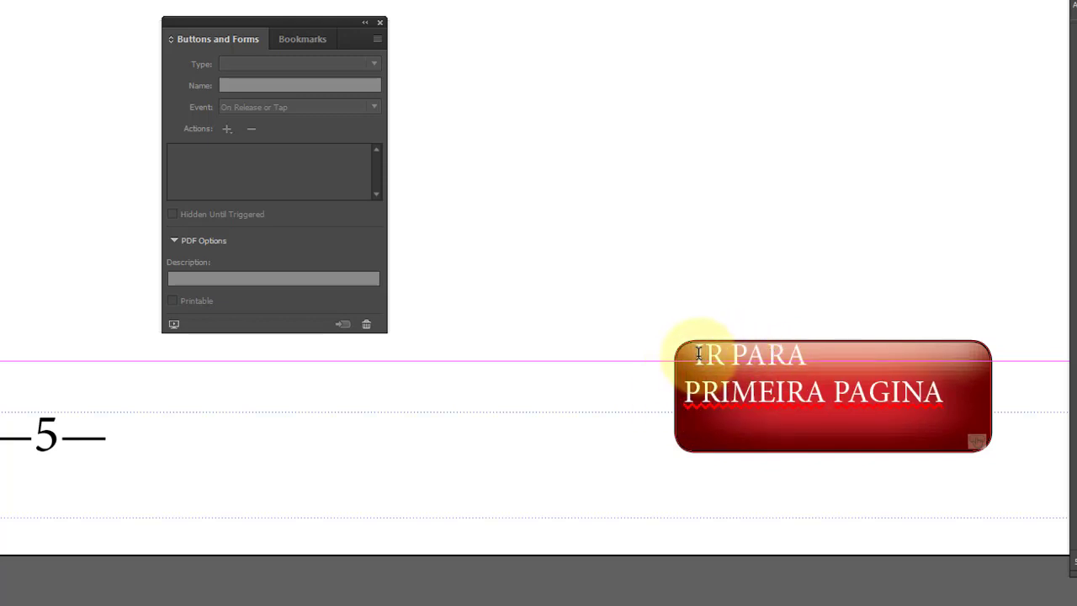
{"action": "left_click", "coordinate": [694, 343]}
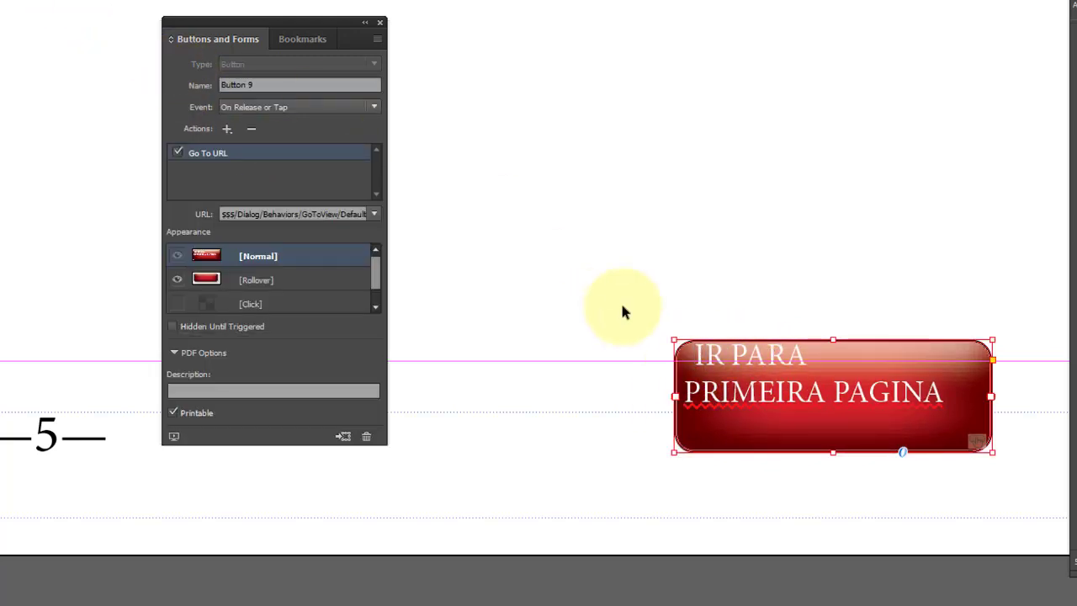
Step: Try to reposition the labelled shape inside the red button, undo the last move, and deselect it
{"action": "left_click", "coordinate": [844, 337]}
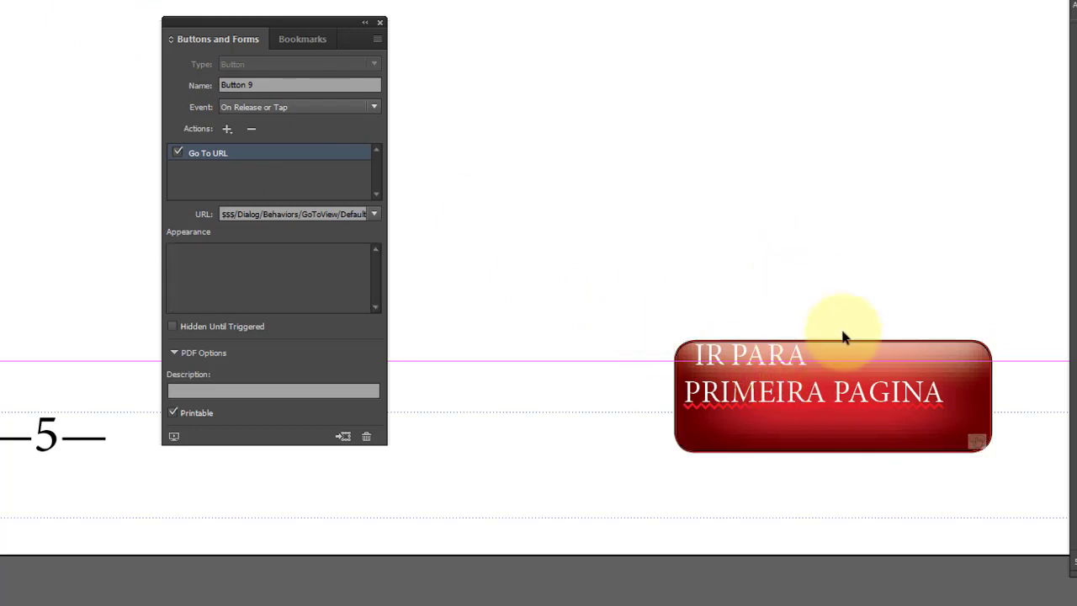
{"action": "left_click_drag", "start_coordinate": [829, 392], "coordinate": [853, 429]}
{"action": "key", "text": "ctrl+z"}
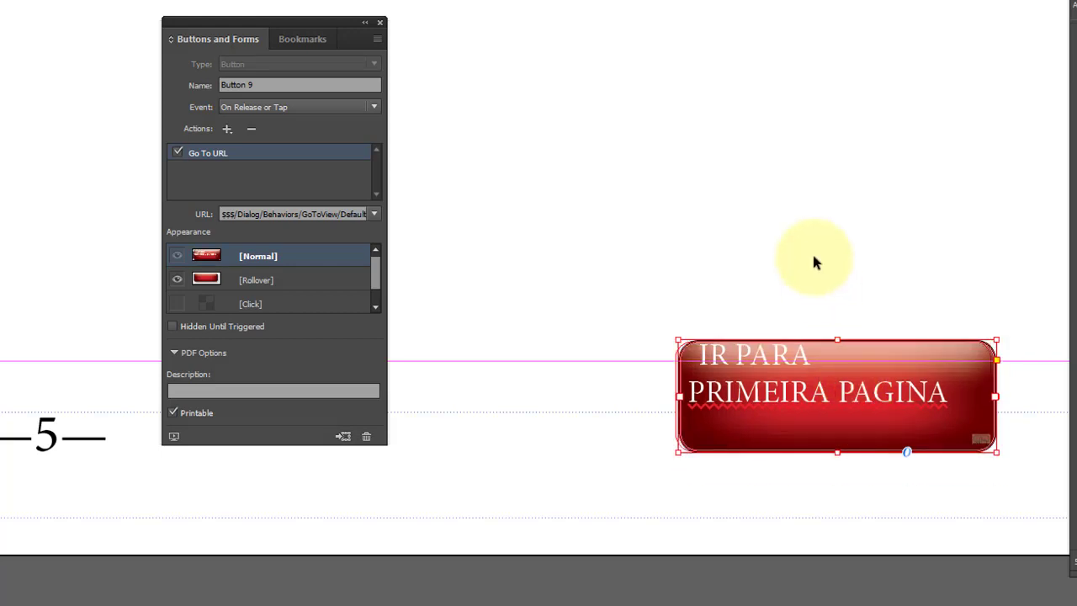
{"action": "left_click", "coordinate": [813, 254]}
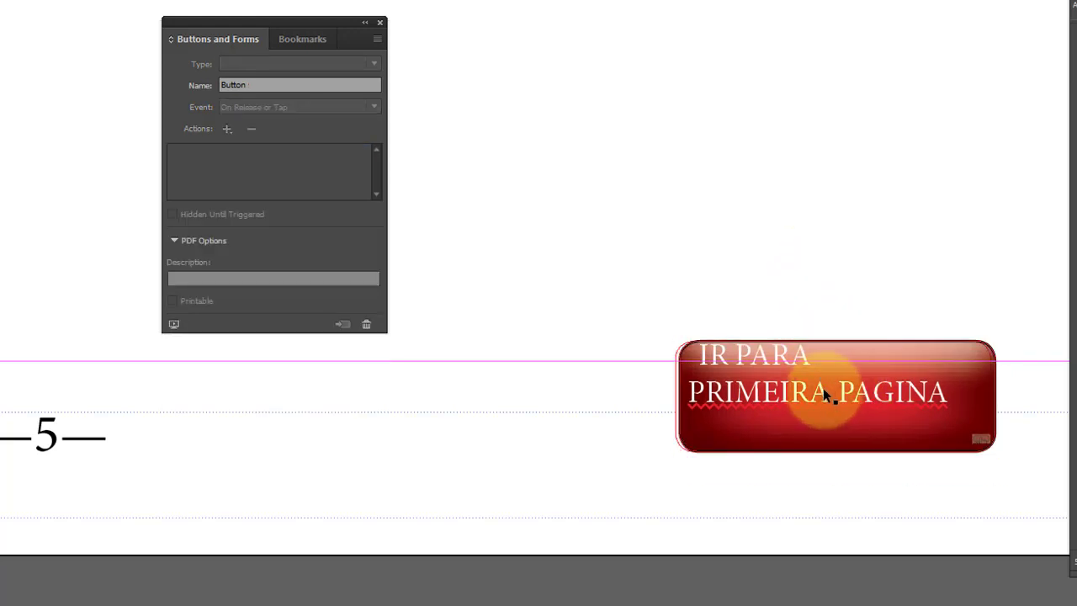
Step: Set the "IR PARA PRIMEIRA PAGINA" button's On Click event to Go To First Page
{"action": "left_click", "coordinate": [823, 388]}
{"action": "left_click", "coordinate": [349, 107]}
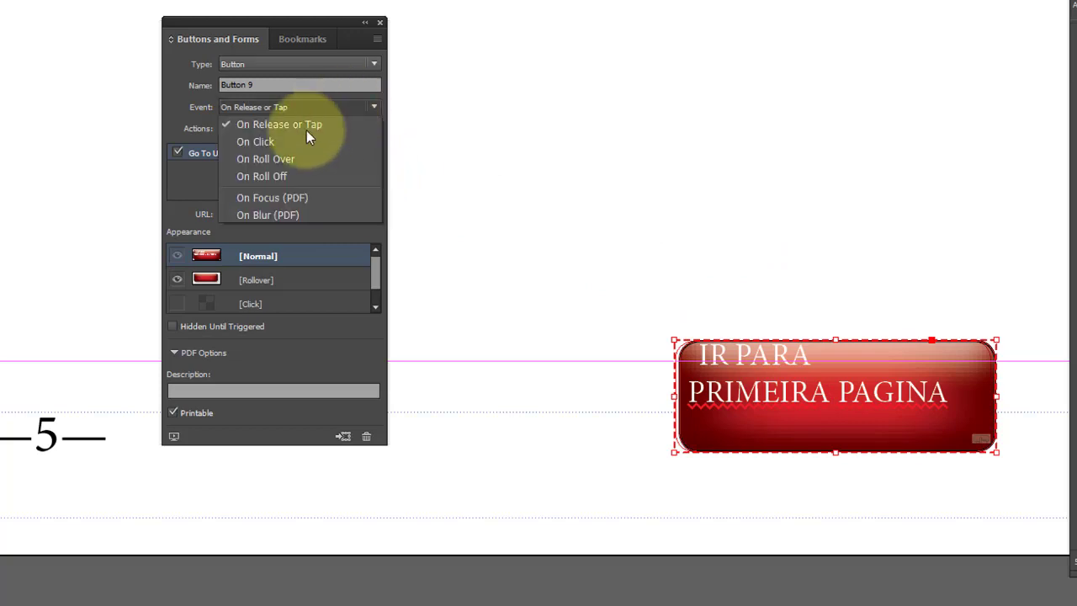
{"action": "left_click", "coordinate": [298, 138]}
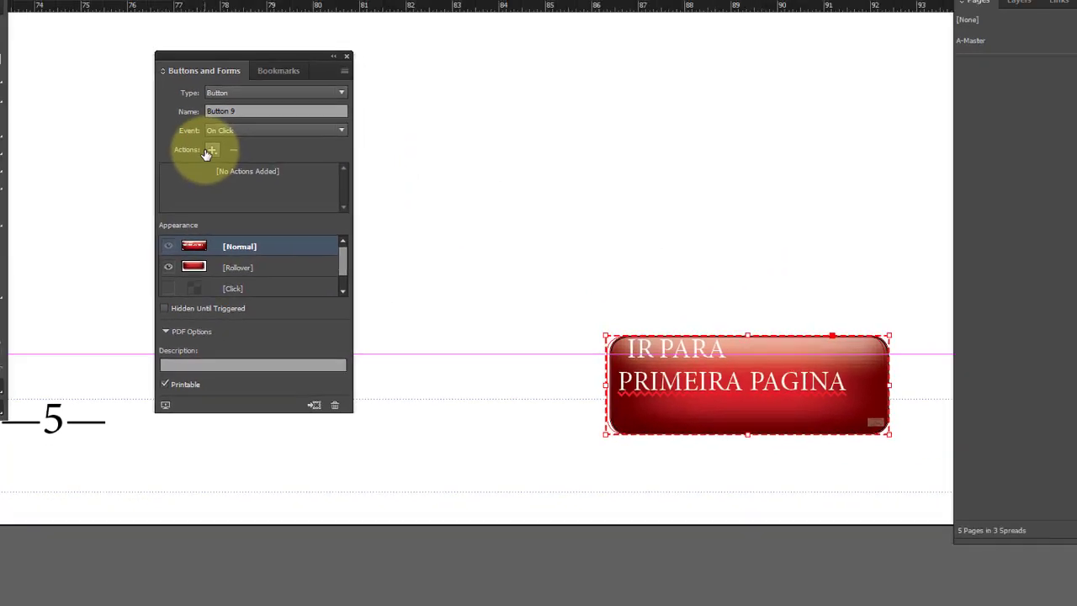
{"action": "left_click", "coordinate": [227, 129]}
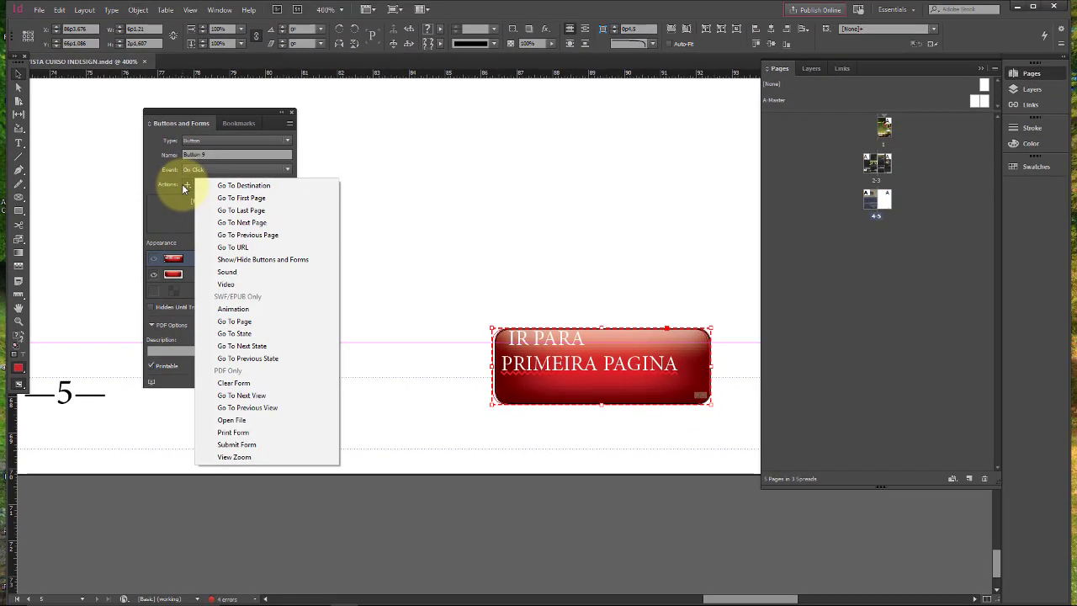
{"action": "left_click", "coordinate": [259, 200]}
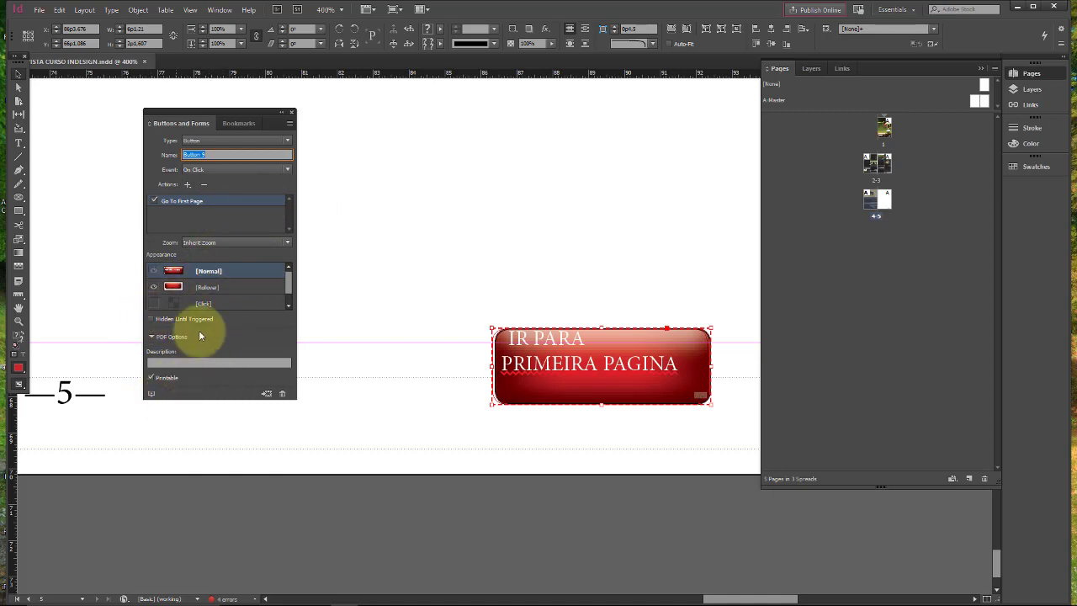
Step: Export all pages as spreads to the interactive PDF "REVISTA CURSO INDESIGN.pdf" on the Desktop, replacing the existing file
{"action": "left_click", "coordinate": [39, 9]}
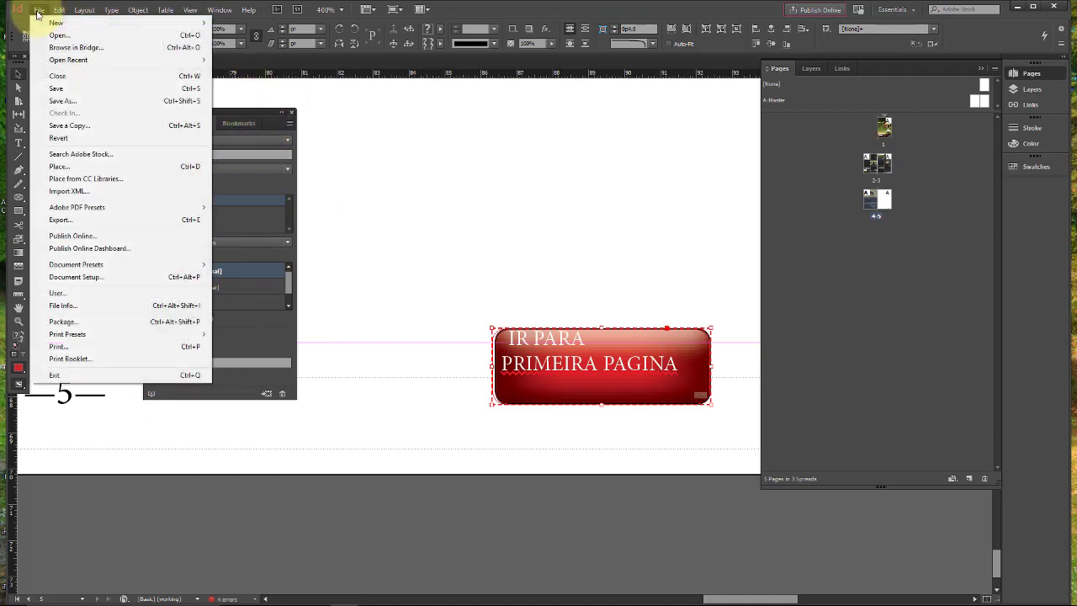
{"action": "left_click", "coordinate": [152, 223]}
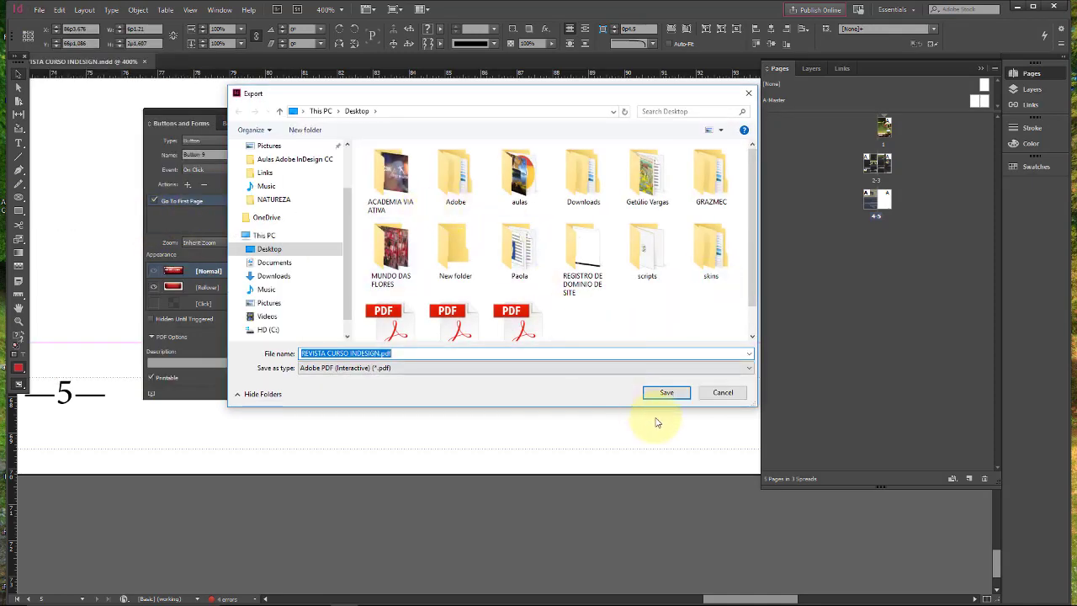
{"action": "left_click", "coordinate": [666, 392]}
{"action": "left_click", "coordinate": [561, 309]}
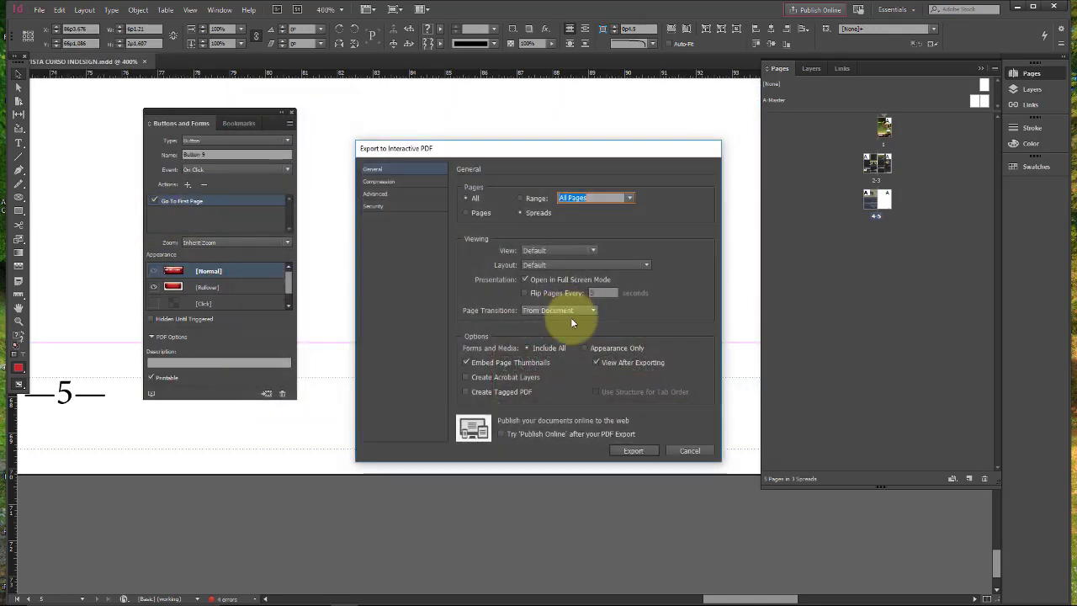
{"action": "left_click", "coordinate": [634, 449]}
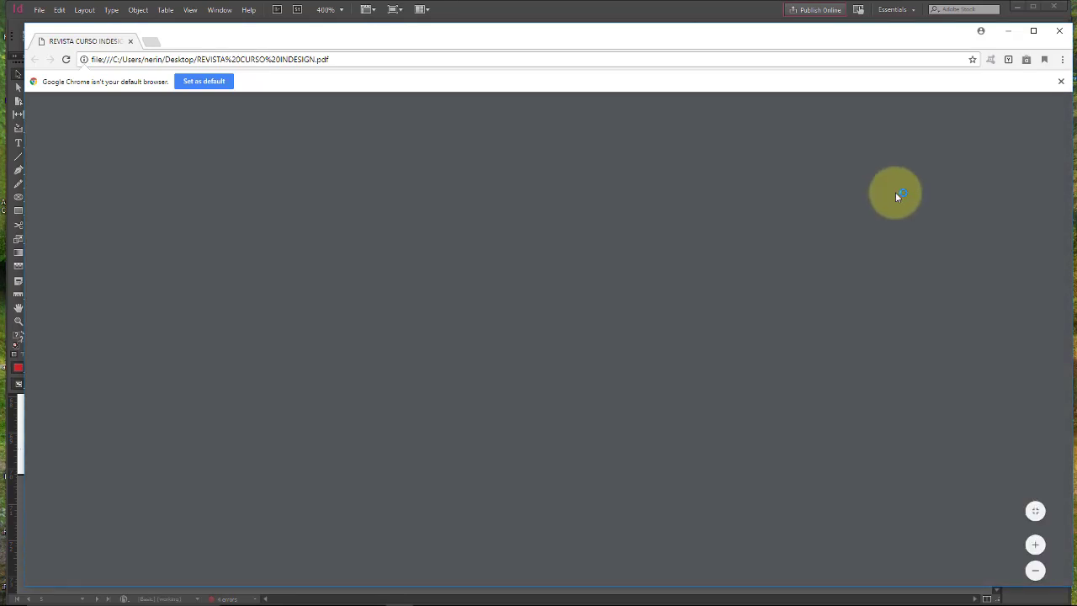
Step: Test the "IR PARA PRIMEIRA PAGINA" button on the exported PDF's last spread, then close the PDF and return to InDesign
{"action": "left_click_drag", "start_coordinate": [1069, 133], "coordinate": [1066, 497]}
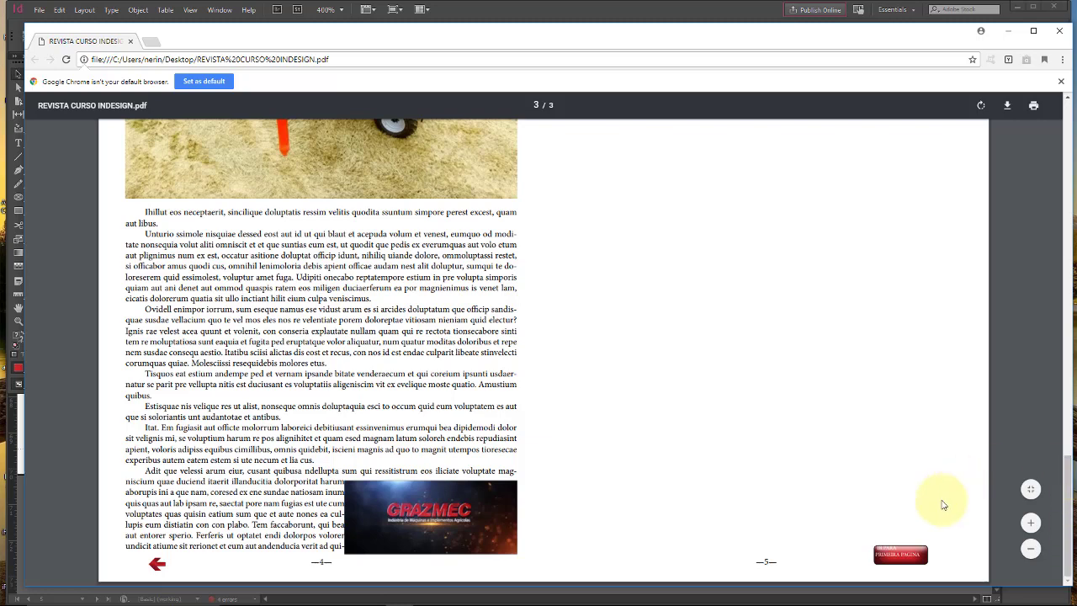
{"action": "left_click", "coordinate": [902, 557]}
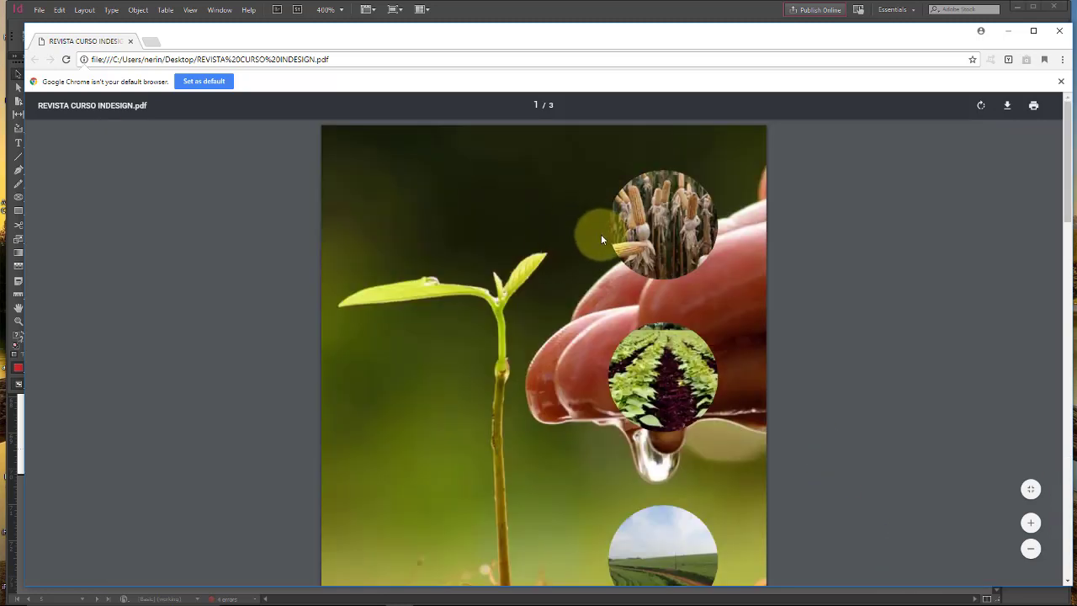
{"action": "left_click", "coordinate": [1060, 32]}
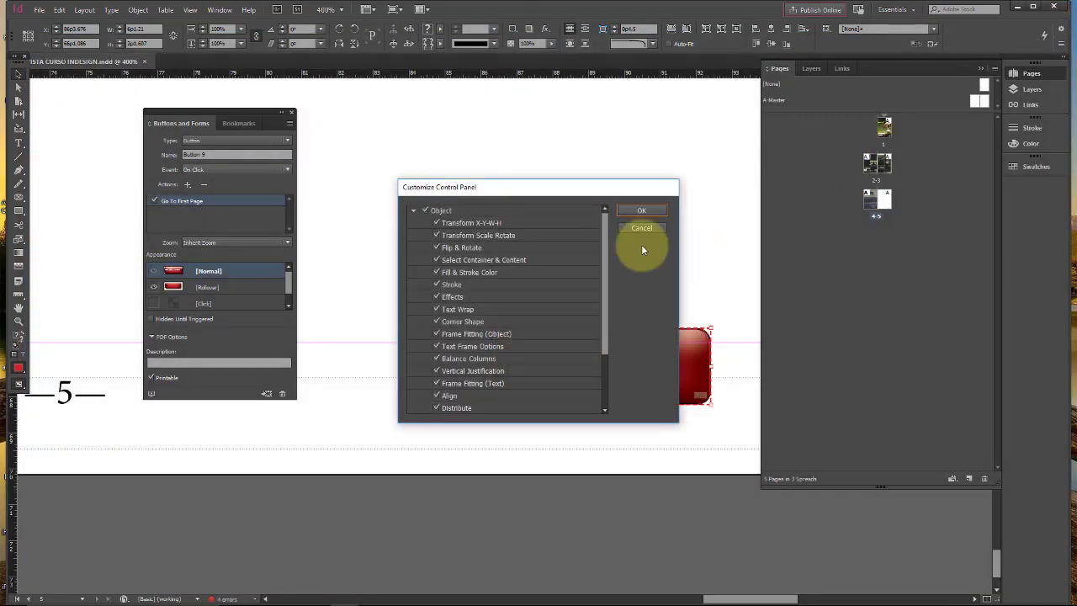
{"action": "left_click", "coordinate": [641, 227]}
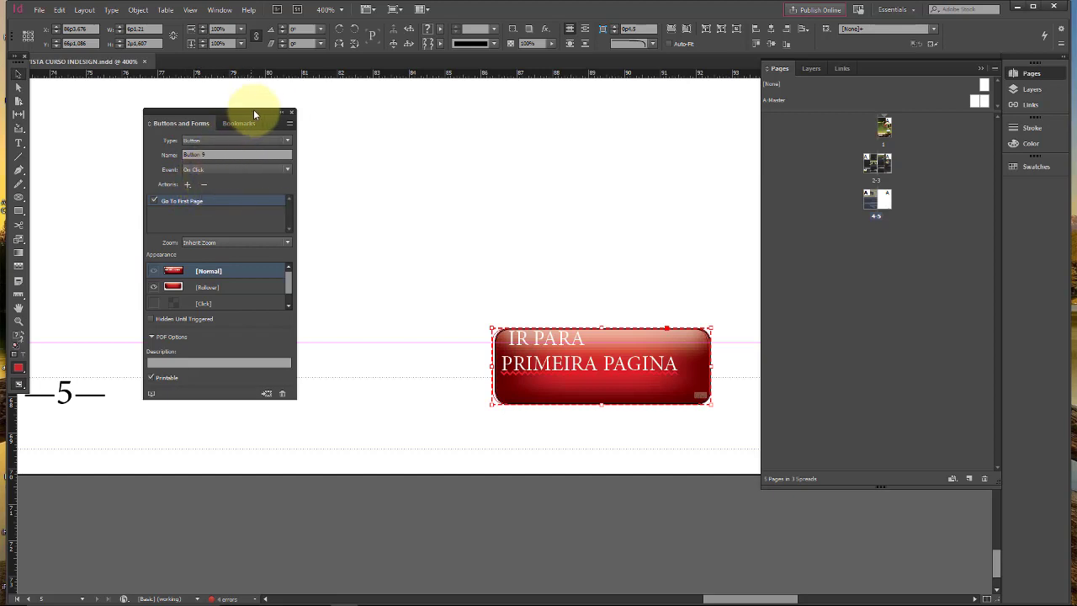
{"action": "left_click_drag", "start_coordinate": [253, 111], "coordinate": [294, 114]}
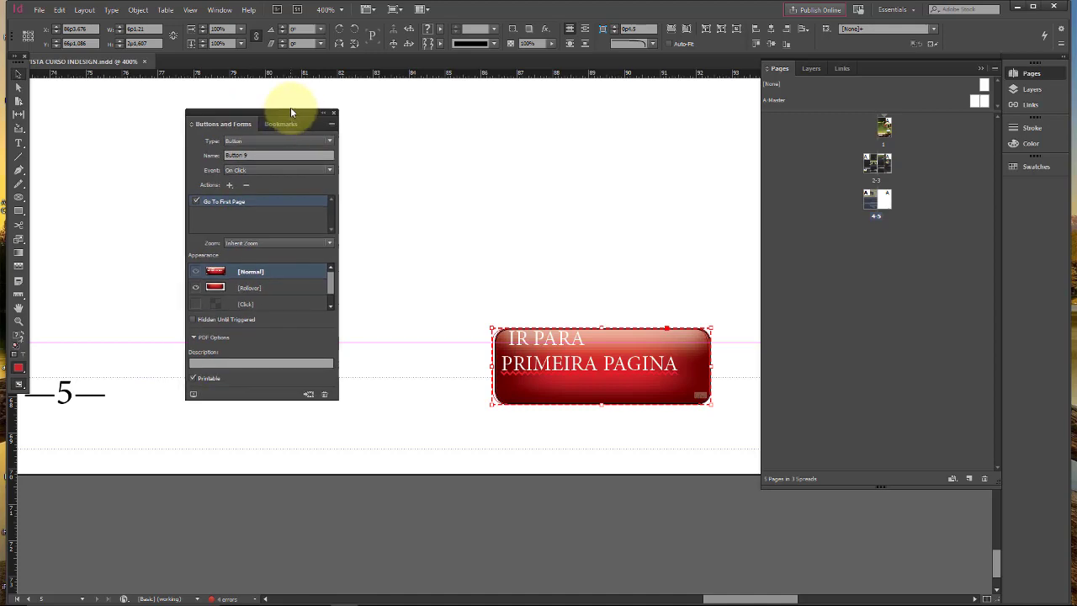